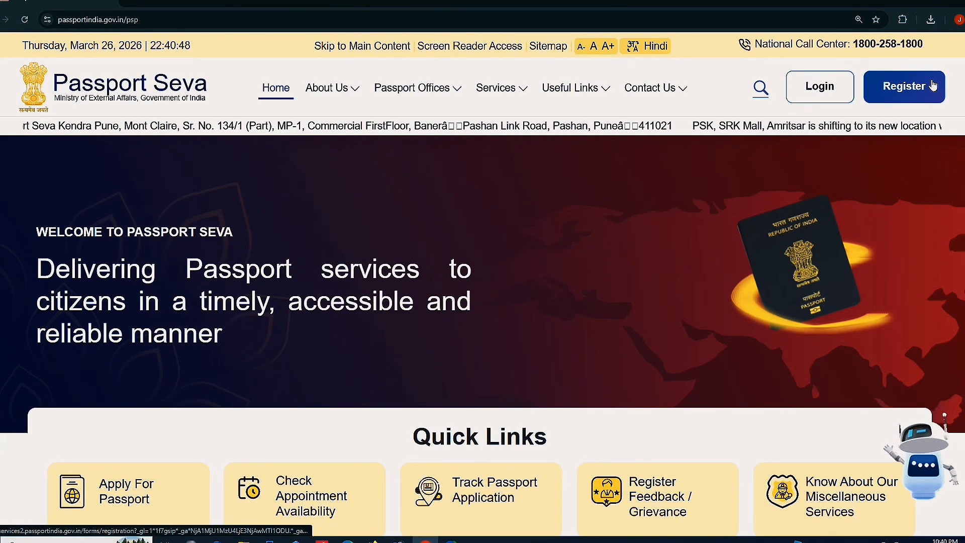
Open the User Registration form and choose to register at a Passport Office
{"action": "left_click", "coordinate": [911, 83]}
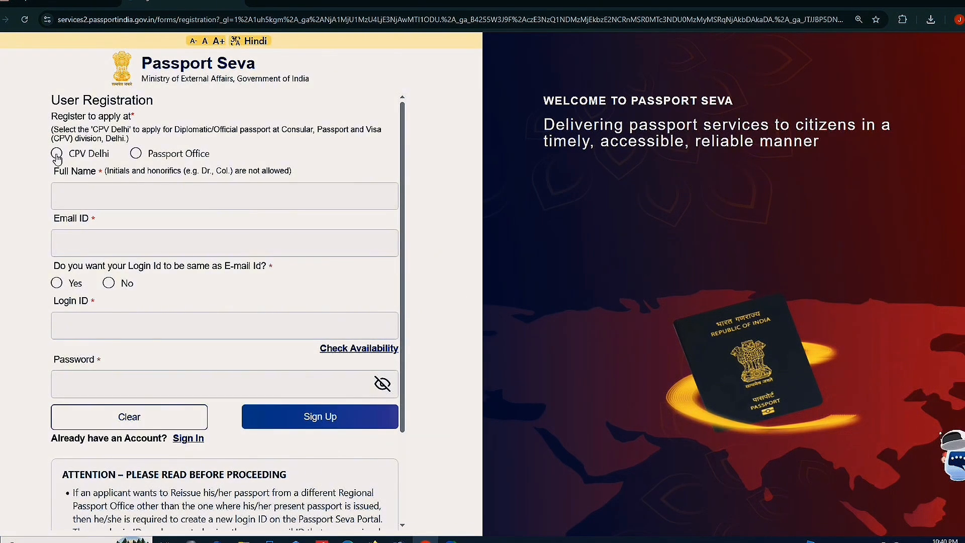
{"action": "left_click", "coordinate": [135, 154]}
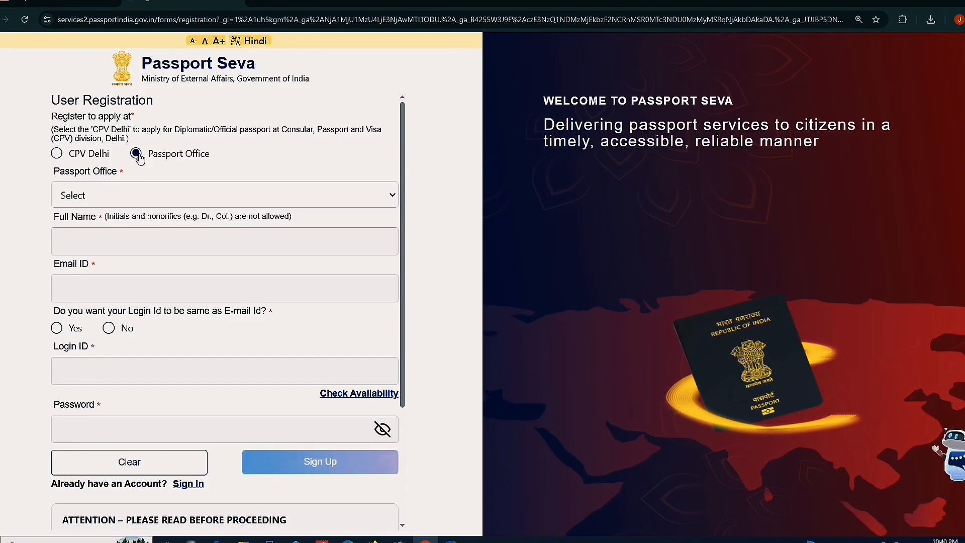
{"action": "left_click", "coordinate": [123, 195]}
{"action": "left_click", "coordinate": [9, 215]}
Go through the Full Name, Email ID, Login ID and Password fields, leaving them blank
{"action": "left_click", "coordinate": [127, 241]}
{"action": "scroll", "coordinate": [127, 241], "scroll_direction": "down", "scroll_amount": 2}
{"action": "left_click", "coordinate": [122, 180]}
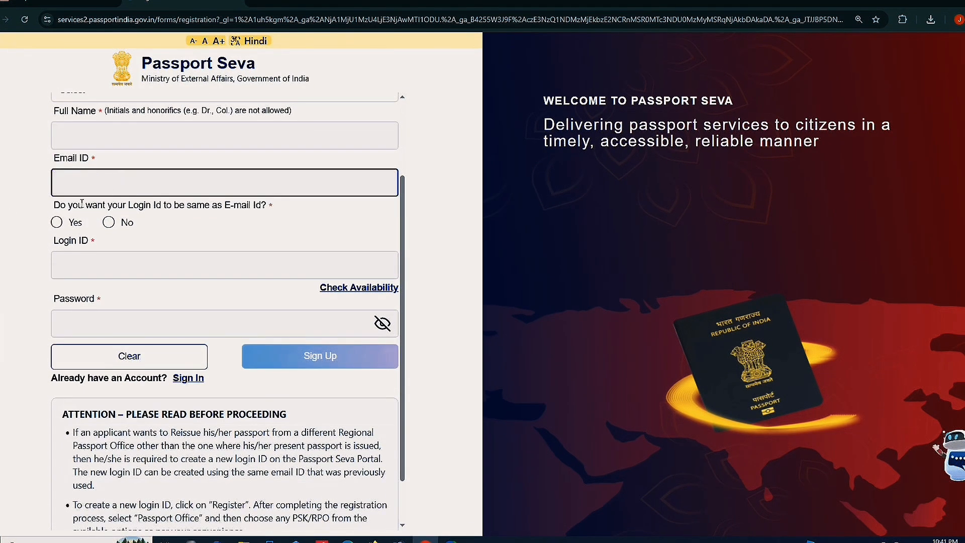
{"action": "left_click_drag", "start_coordinate": [50, 208], "coordinate": [298, 215]}
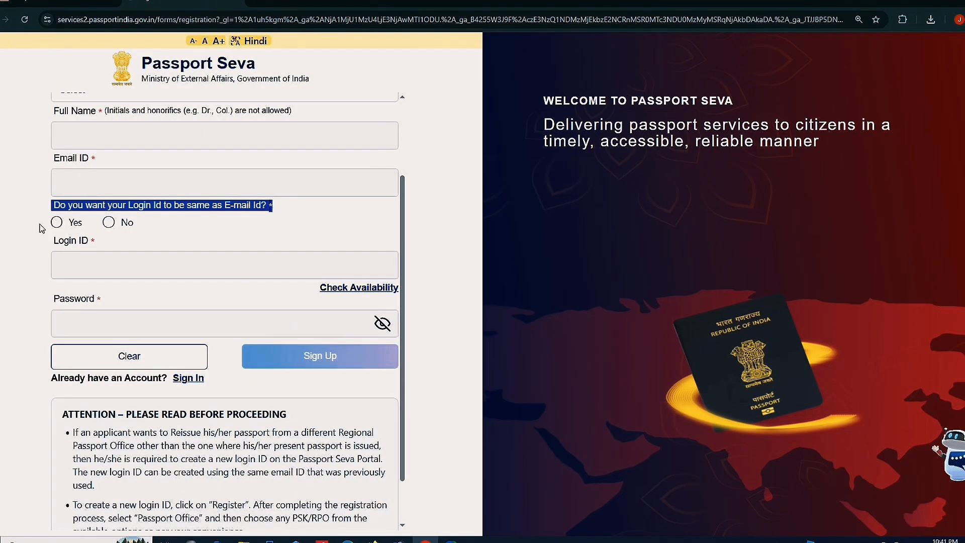
{"action": "left_click", "coordinate": [89, 270]}
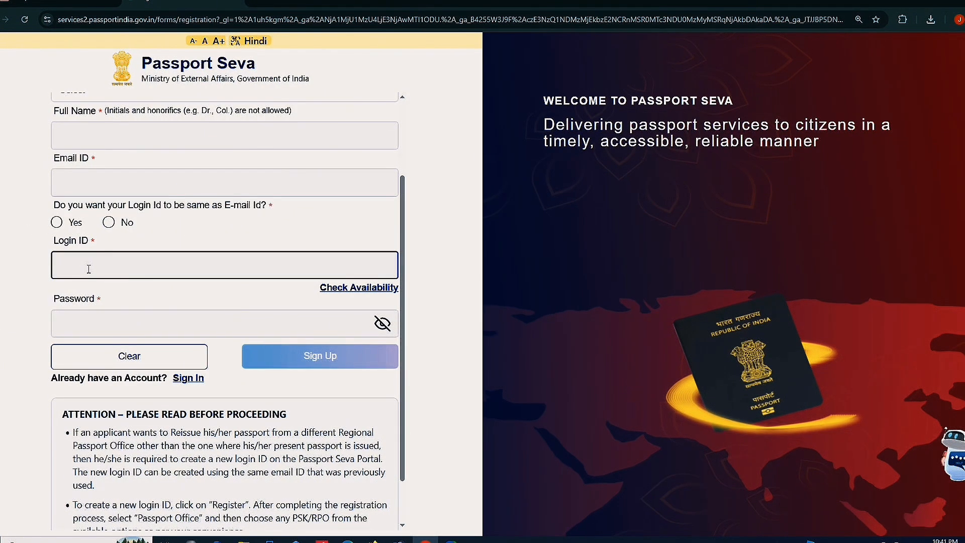
{"action": "left_click", "coordinate": [81, 316]}
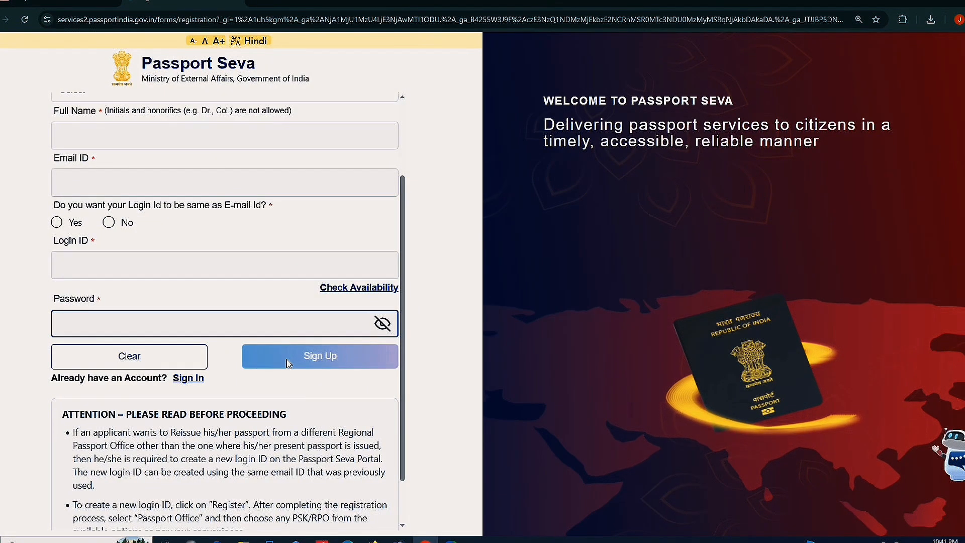
Sign in to the existing account with its login ID and password
{"action": "left_click", "coordinate": [188, 380]}
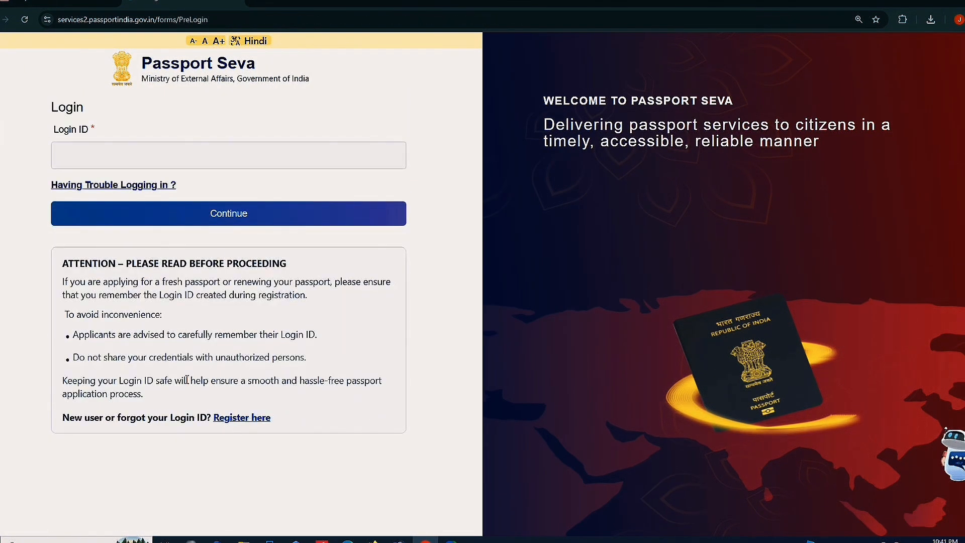
{"action": "left_click", "coordinate": [79, 153]}
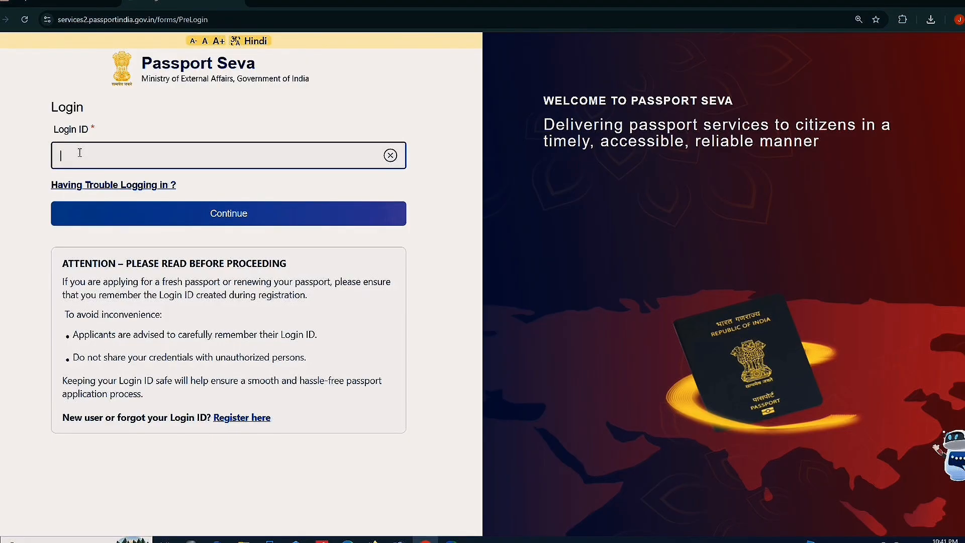
{"action": "type", "text": "•••••••••"}
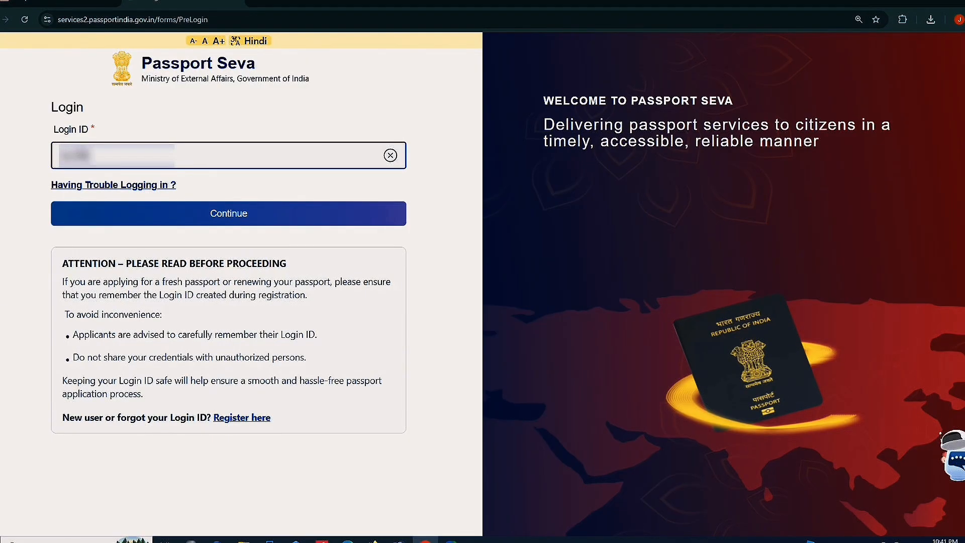
{"action": "type", "text": "••"}
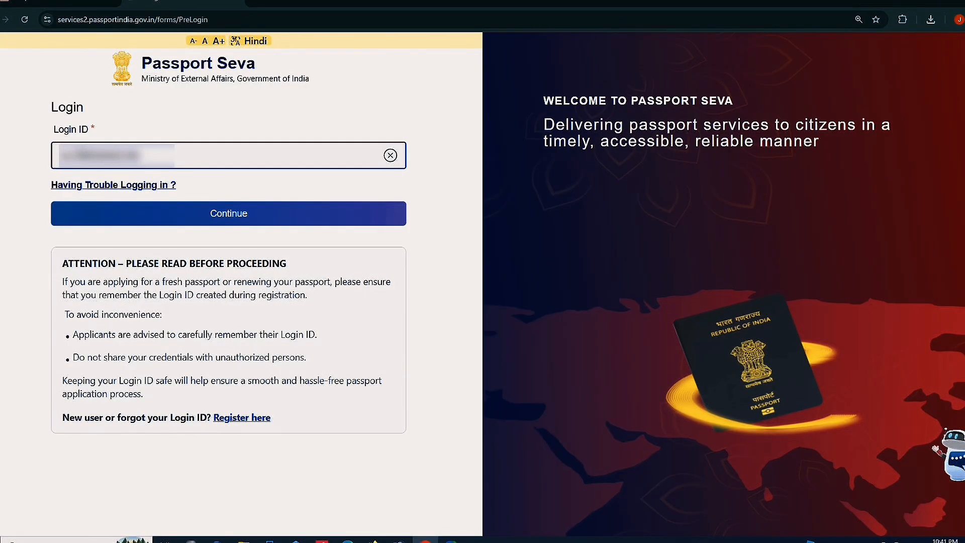
{"action": "left_click", "coordinate": [243, 212]}
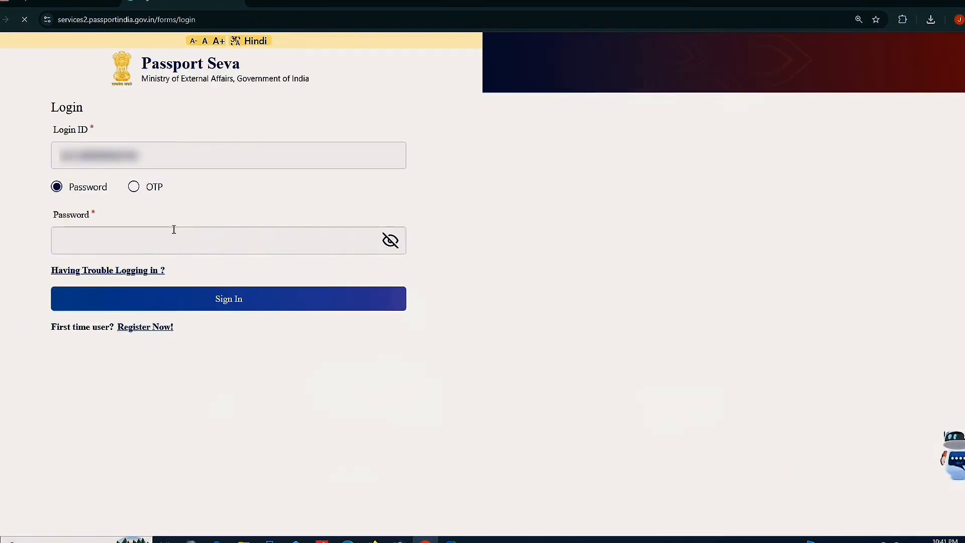
{"action": "left_click", "coordinate": [174, 230]}
{"action": "type", "text": "•••"}
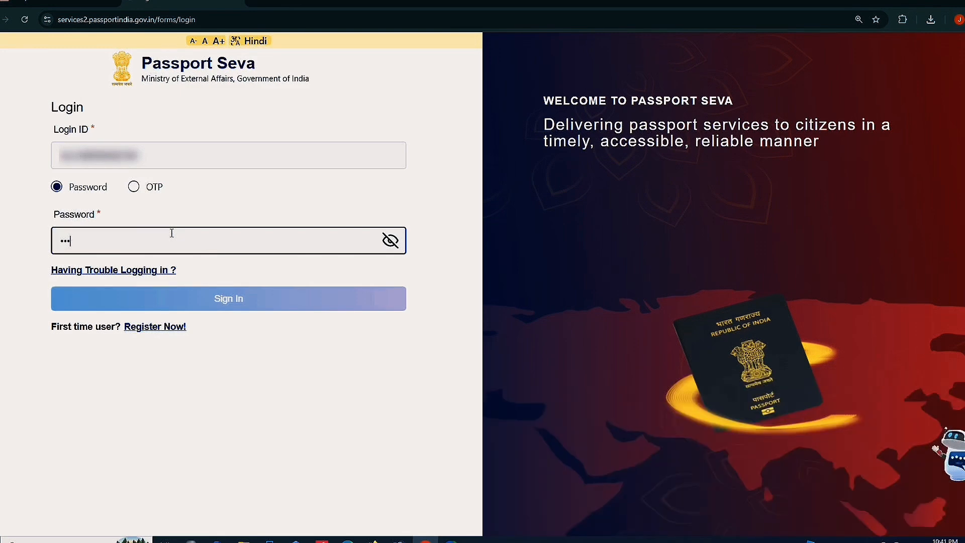
{"action": "type", "text": "••••••••"}
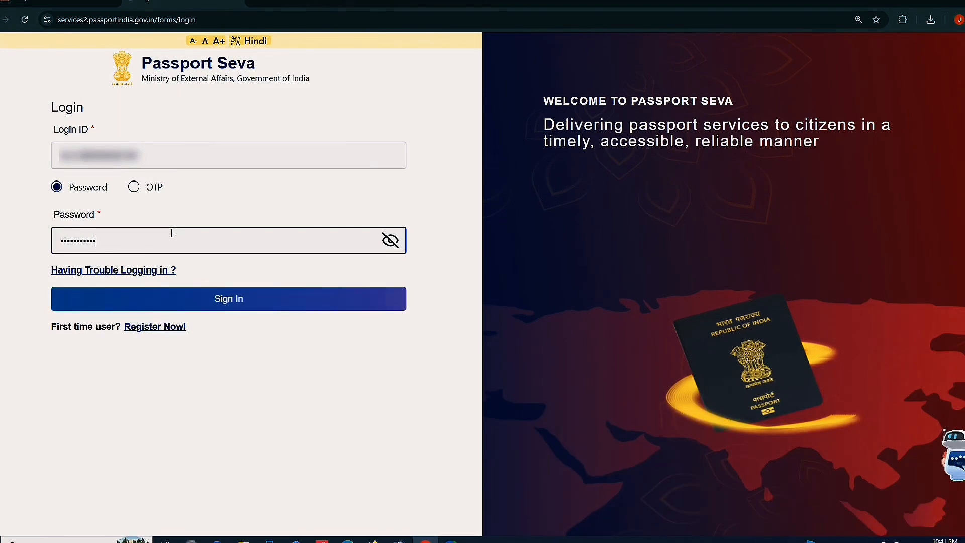
{"action": "left_click", "coordinate": [234, 296]}
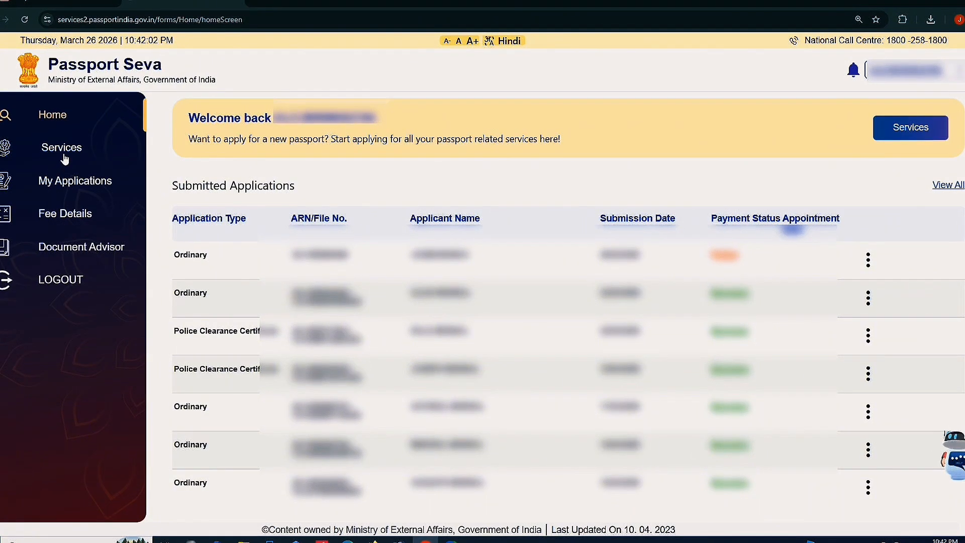
Start a Fresh Passport/Re-Issue application, skip previous passport details, and keep Kolkata as office
{"action": "left_click", "coordinate": [62, 149]}
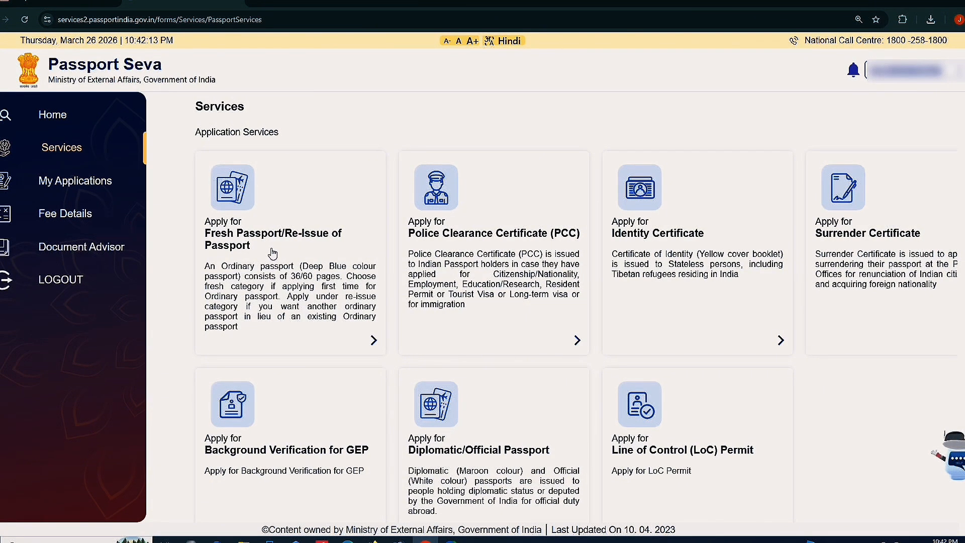
{"action": "left_click", "coordinate": [272, 252]}
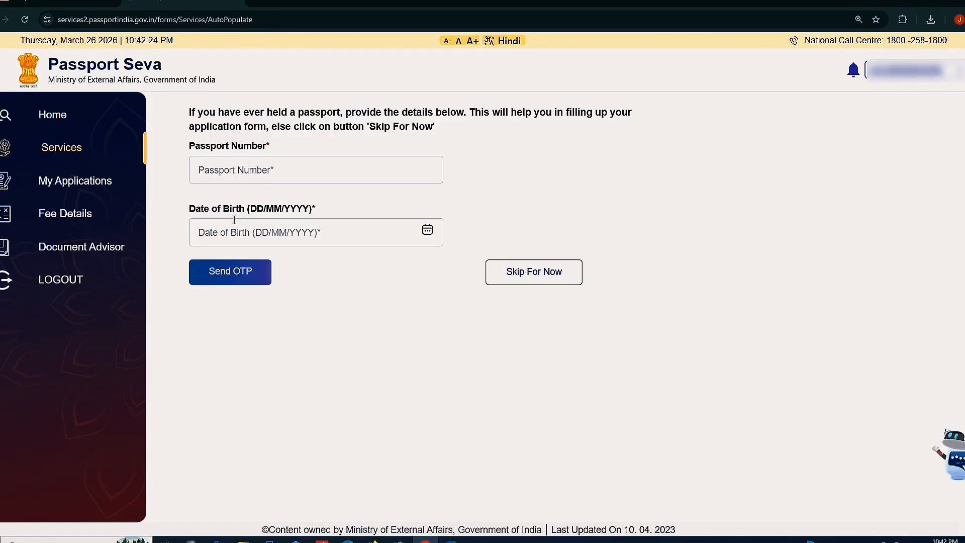
{"action": "left_click", "coordinate": [523, 277]}
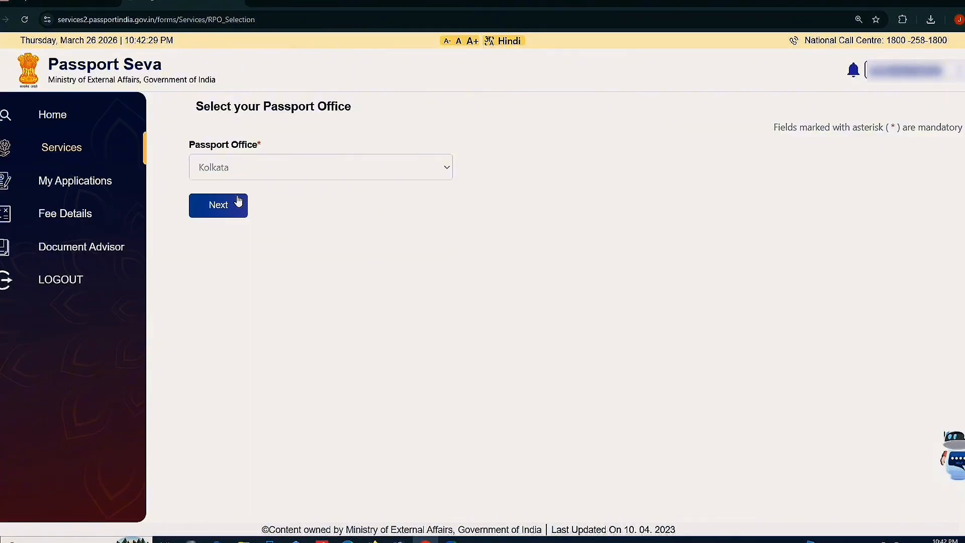
{"action": "left_click", "coordinate": [226, 207]}
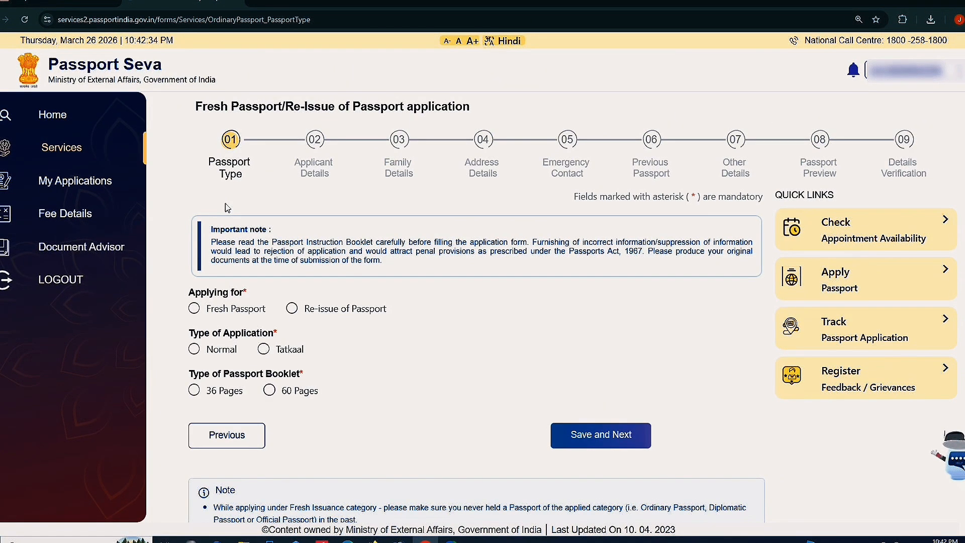
Choose Fresh Passport, Tatkaal and a 36-page booklet, then save the Passport Type step
{"action": "scroll", "coordinate": [225, 203], "scroll_direction": "down", "scroll_amount": 1}
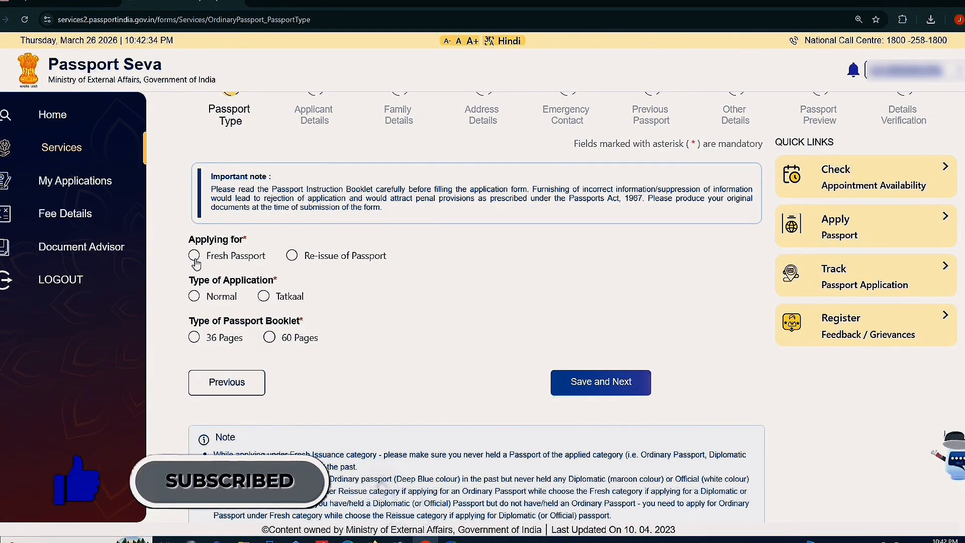
{"action": "left_click", "coordinate": [194, 256]}
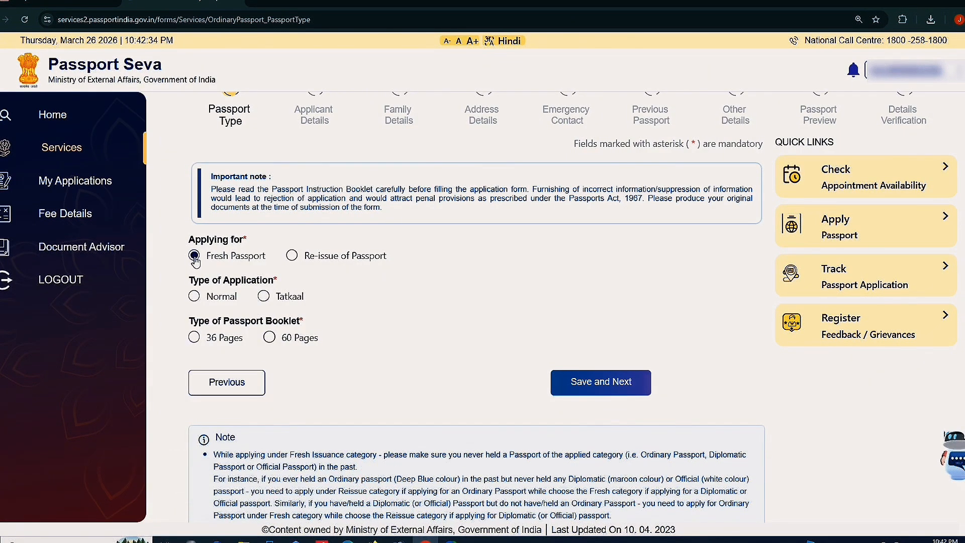
{"action": "left_click_drag", "start_coordinate": [190, 284], "coordinate": [265, 291]}
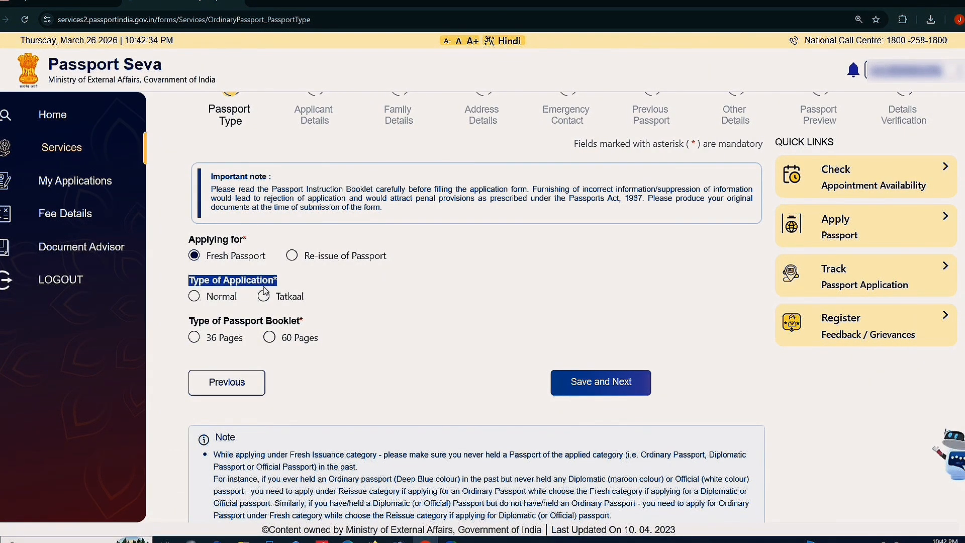
{"action": "left_click", "coordinate": [339, 288]}
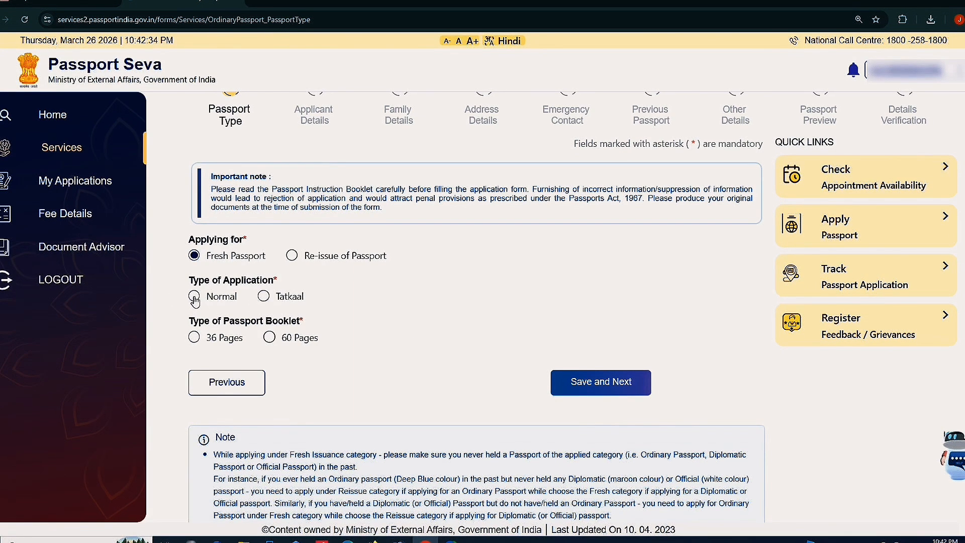
{"action": "left_click", "coordinate": [263, 297]}
{"action": "left_click", "coordinate": [237, 342]}
{"action": "left_click", "coordinate": [599, 396]}
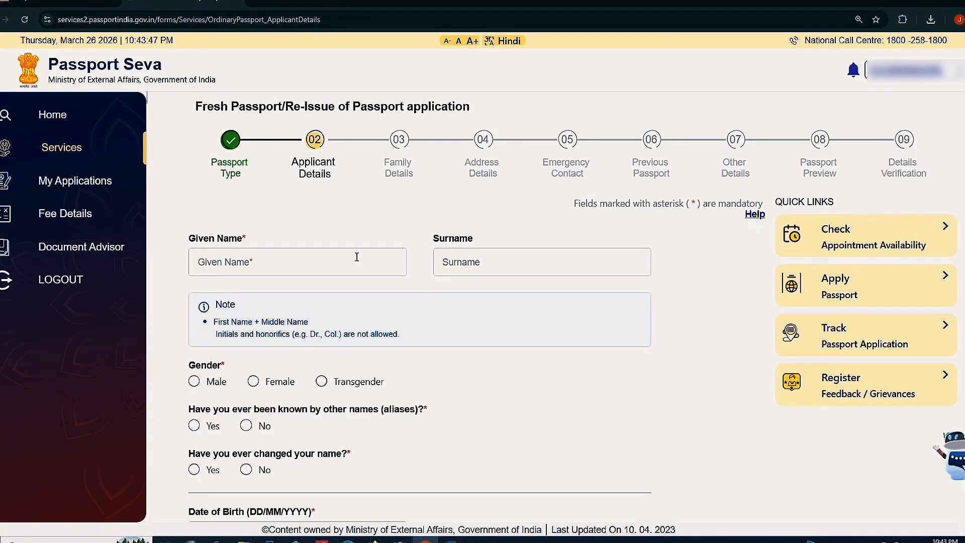
Enter the applicant's given name and surname
{"action": "scroll", "coordinate": [354, 282], "scroll_direction": "down", "scroll_amount": 10}
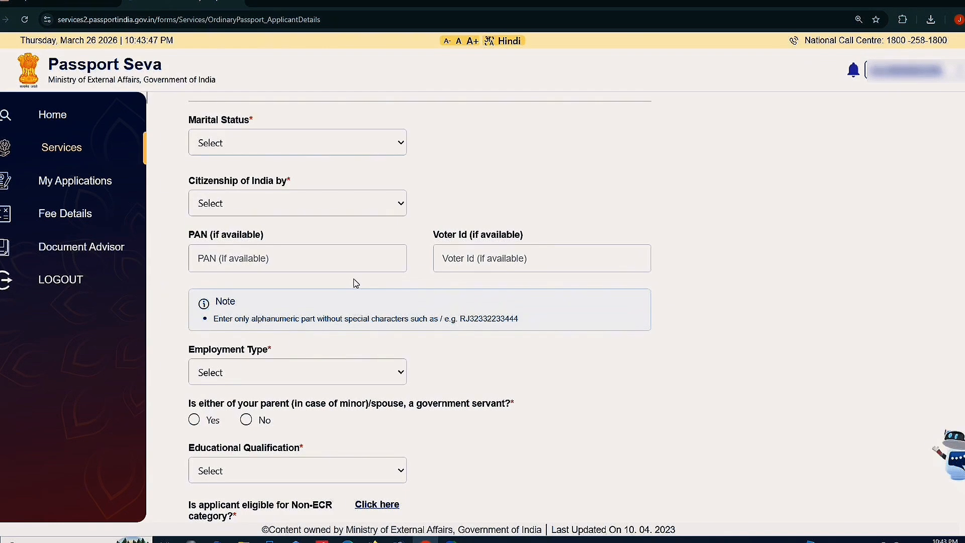
{"action": "scroll", "coordinate": [355, 283], "scroll_direction": "down", "scroll_amount": 4}
{"action": "scroll", "coordinate": [356, 282], "scroll_direction": "up", "scroll_amount": 4}
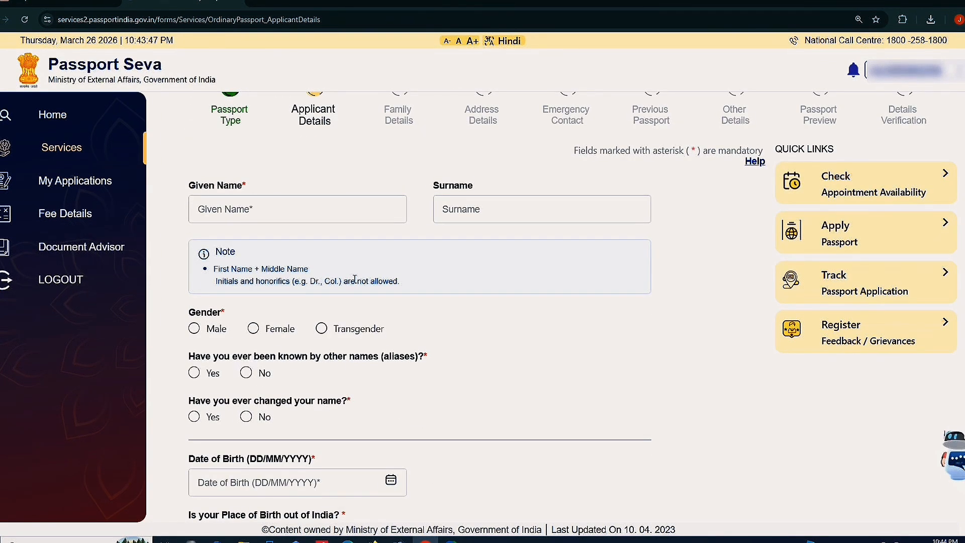
{"action": "left_click", "coordinate": [240, 210]}
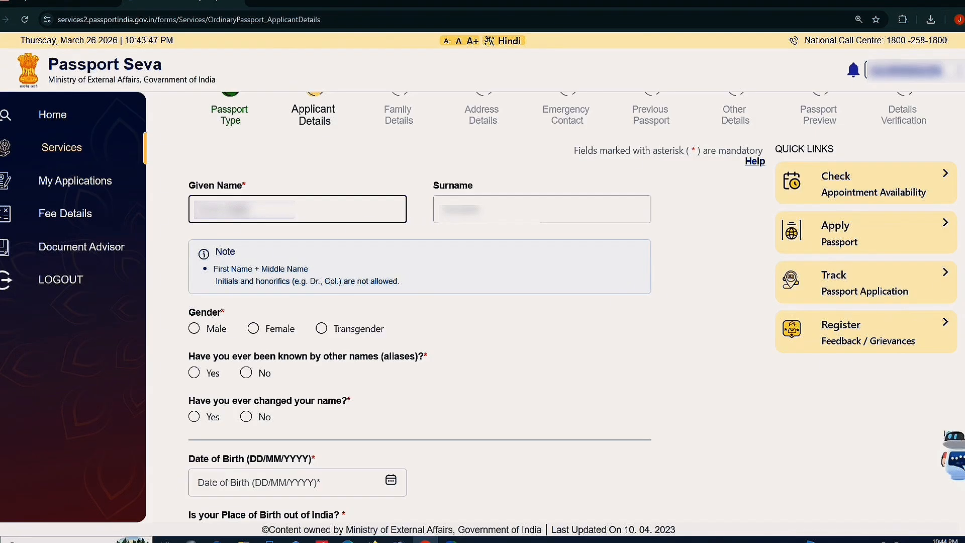
{"action": "key", "text": "BackSpace"}
{"action": "key", "text": "BackSpace"}
{"action": "key", "text": "BackSpace"}
{"action": "key", "text": "BackSpace"}
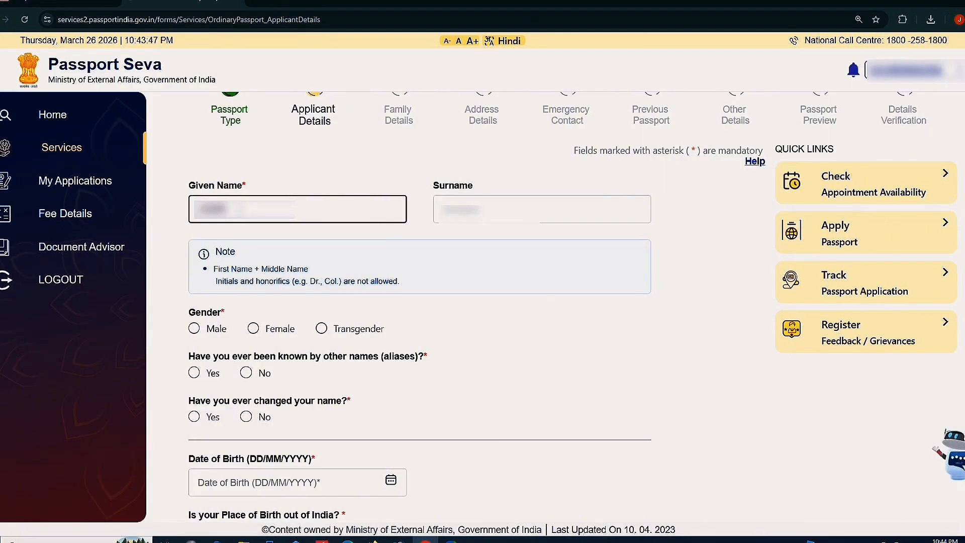
{"action": "key", "text": "Tab"}
{"action": "type", "text": "M"}
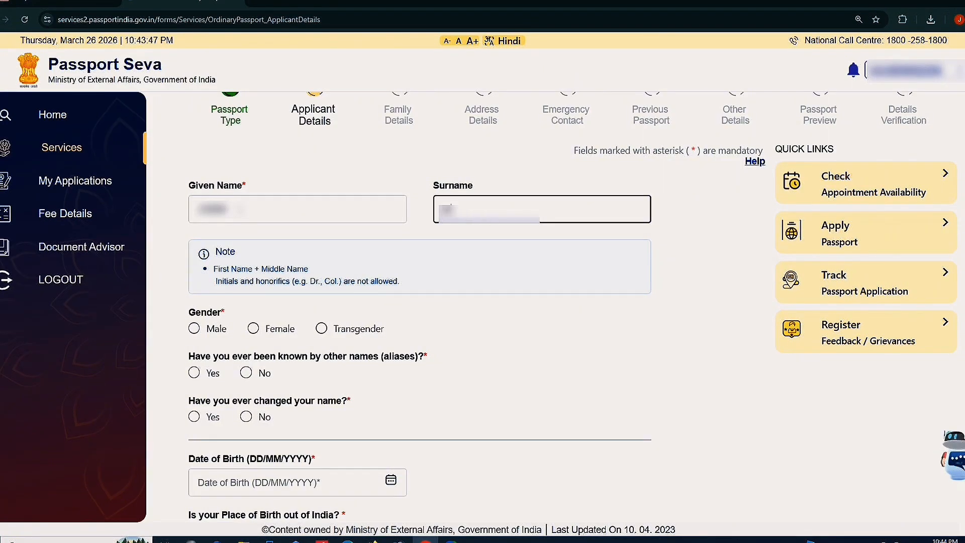
{"action": "type", "text": "*****"}
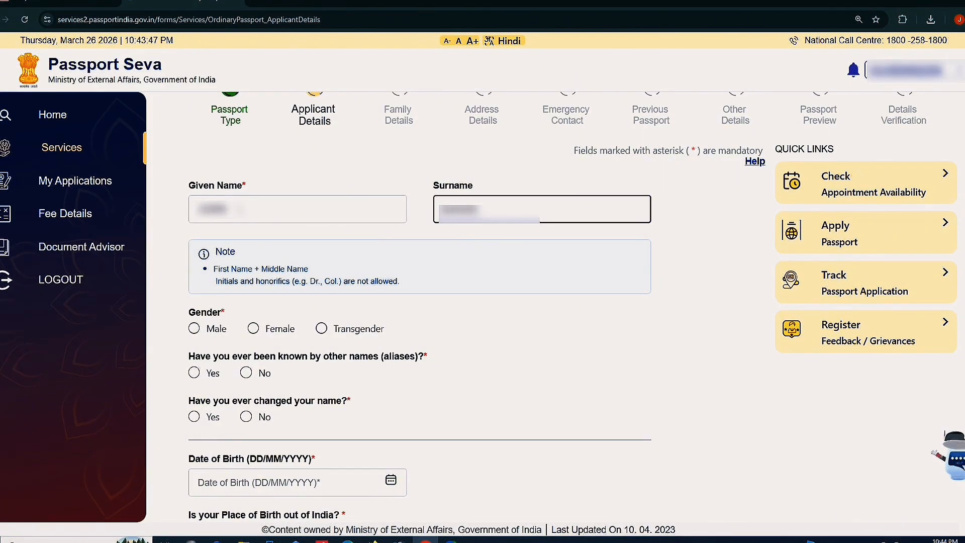
Set gender to Male and answer No to both aliases and name change
{"action": "scroll", "coordinate": [239, 296], "scroll_direction": "down", "scroll_amount": 3}
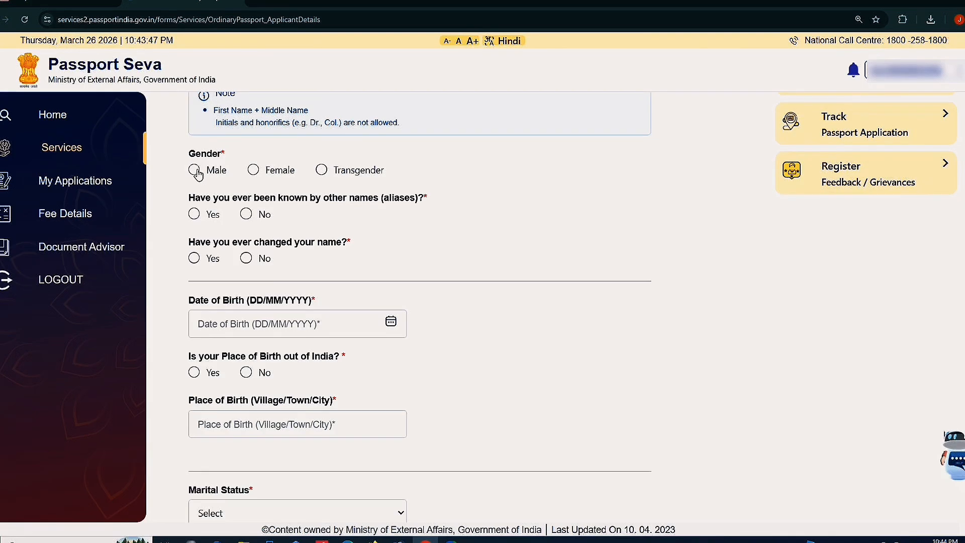
{"action": "left_click", "coordinate": [196, 170]}
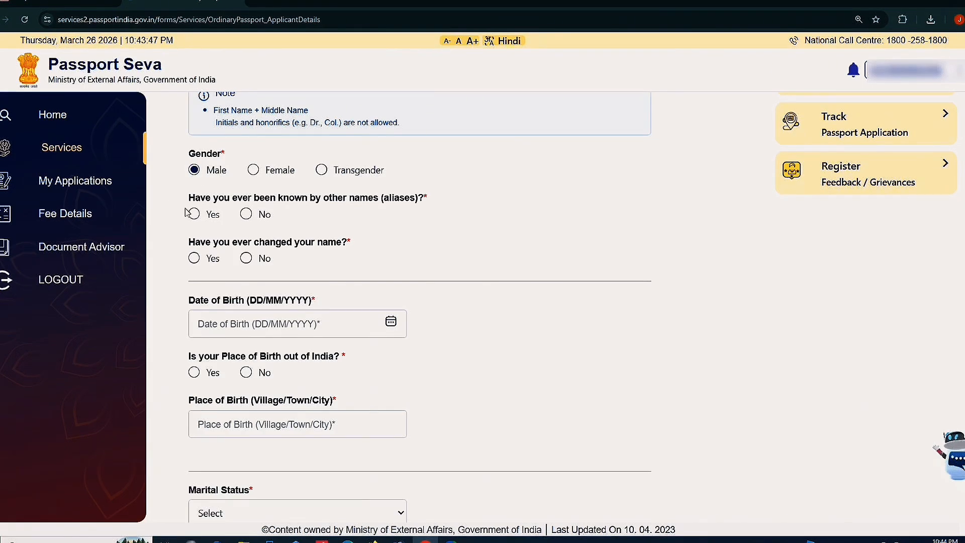
{"action": "left_click", "coordinate": [246, 216]}
{"action": "left_click", "coordinate": [250, 260]}
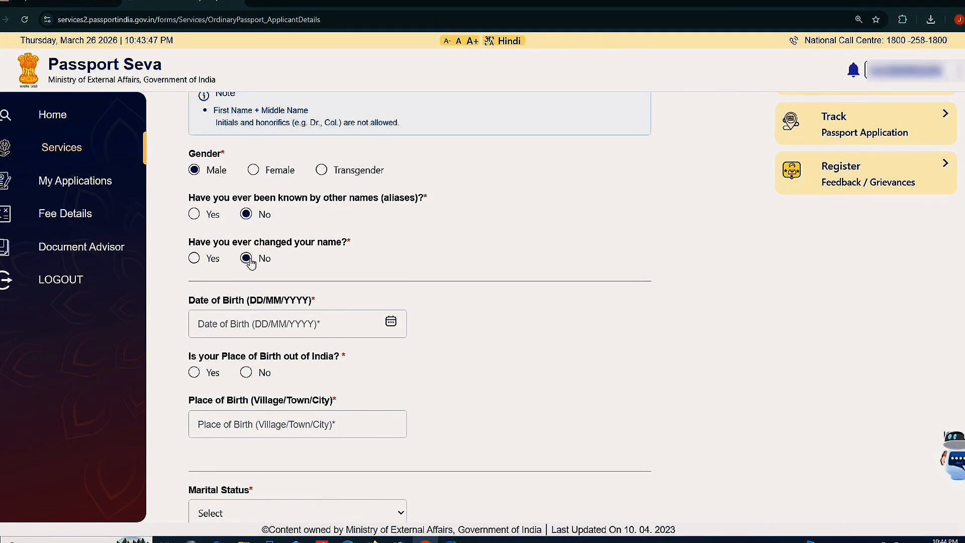
{"action": "scroll", "coordinate": [251, 261], "scroll_direction": "down", "scroll_amount": 3}
{"action": "scroll", "coordinate": [238, 194], "scroll_direction": "down", "scroll_amount": 1}
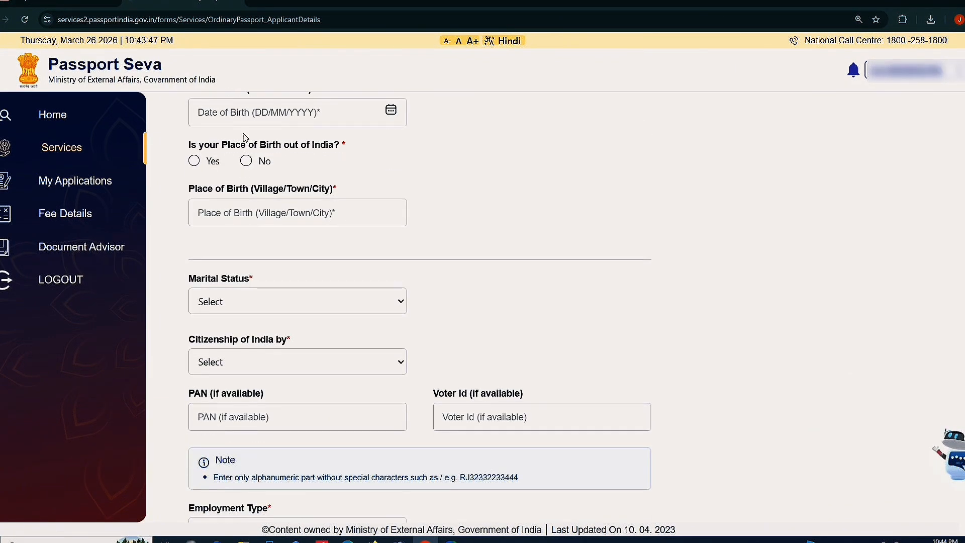
{"action": "left_click", "coordinate": [241, 112]}
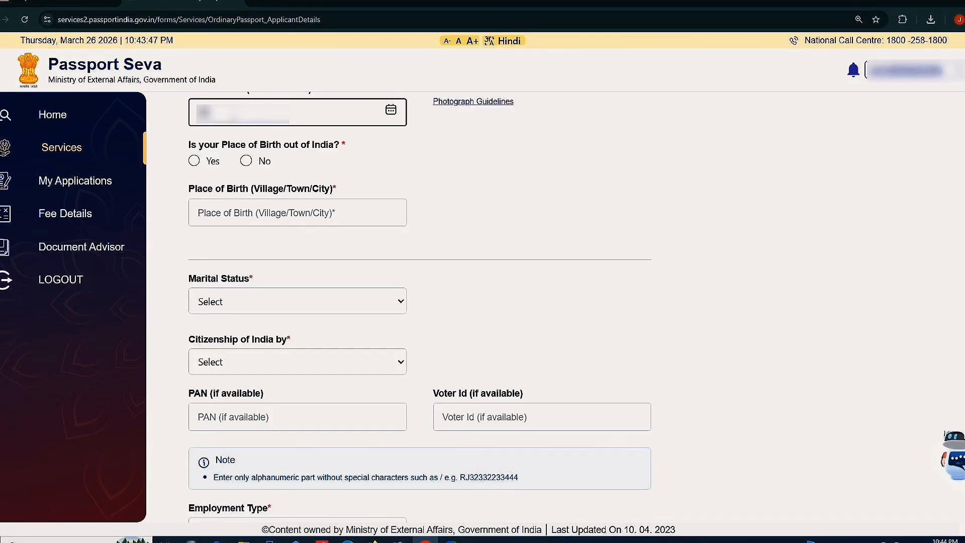
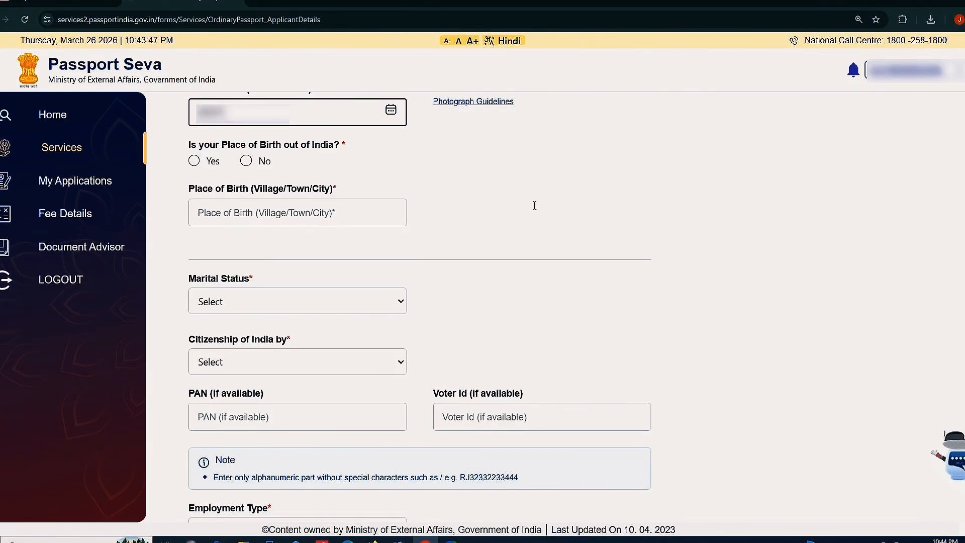
{"action": "left_click", "coordinate": [534, 205]}
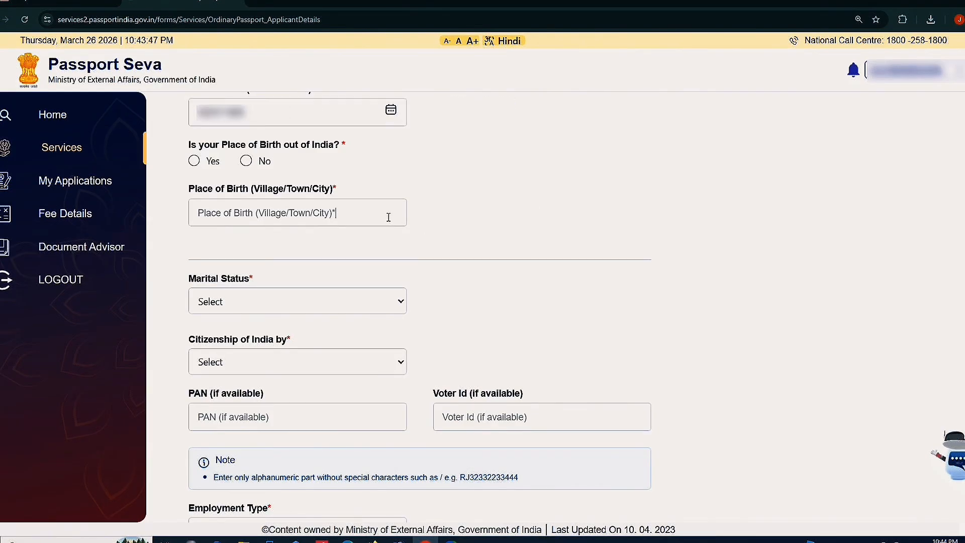
{"action": "left_click", "coordinate": [246, 161]}
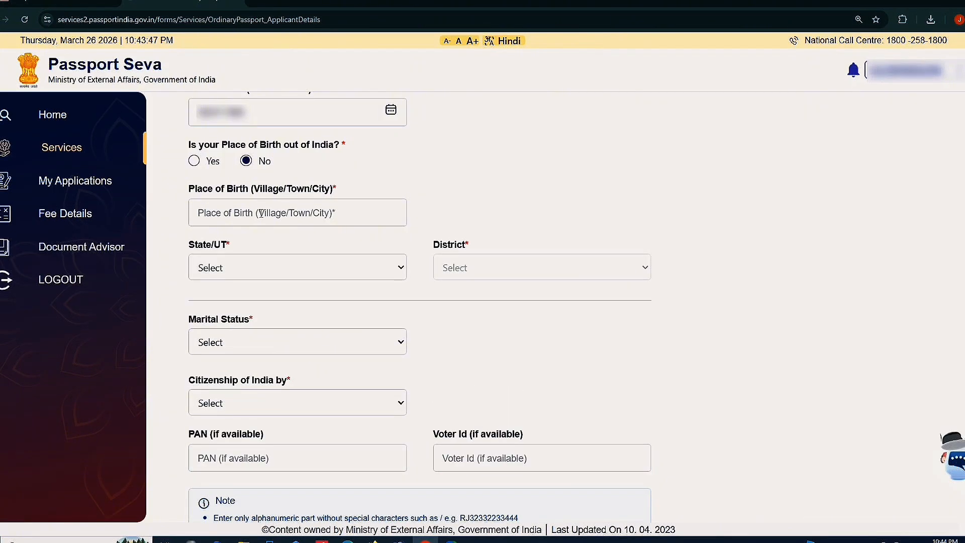
{"action": "left_click", "coordinate": [261, 213]}
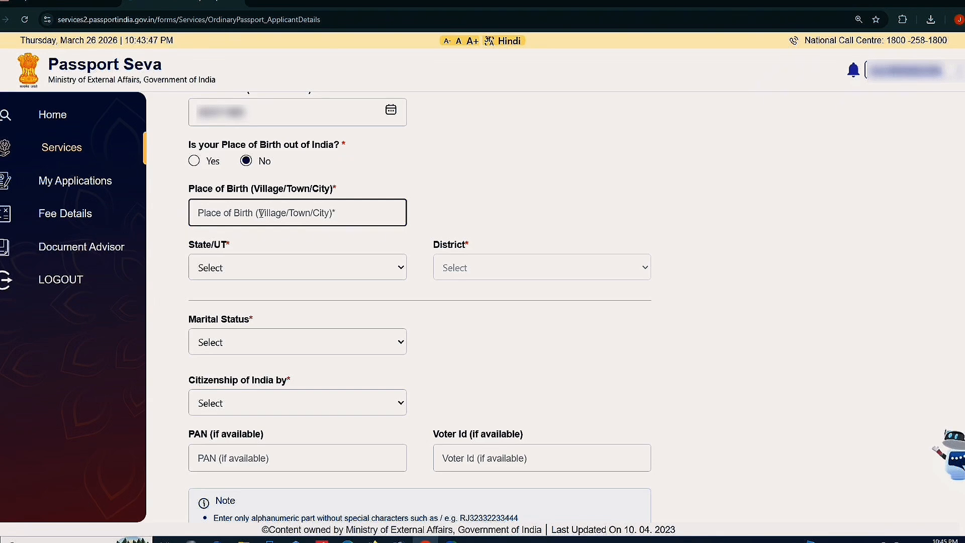
{"action": "type", "text": "**********"}
{"action": "left_click", "coordinate": [513, 204]}
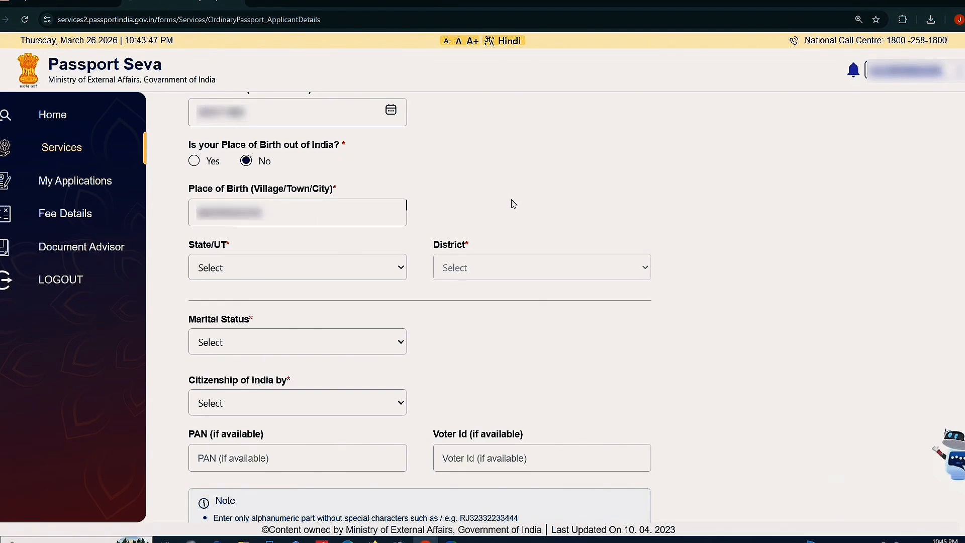
Set State/UT to West Bengal and District to Nadia
{"action": "left_click", "coordinate": [265, 274]}
{"action": "scroll", "coordinate": [266, 241], "scroll_direction": "down", "scroll_amount": 5}
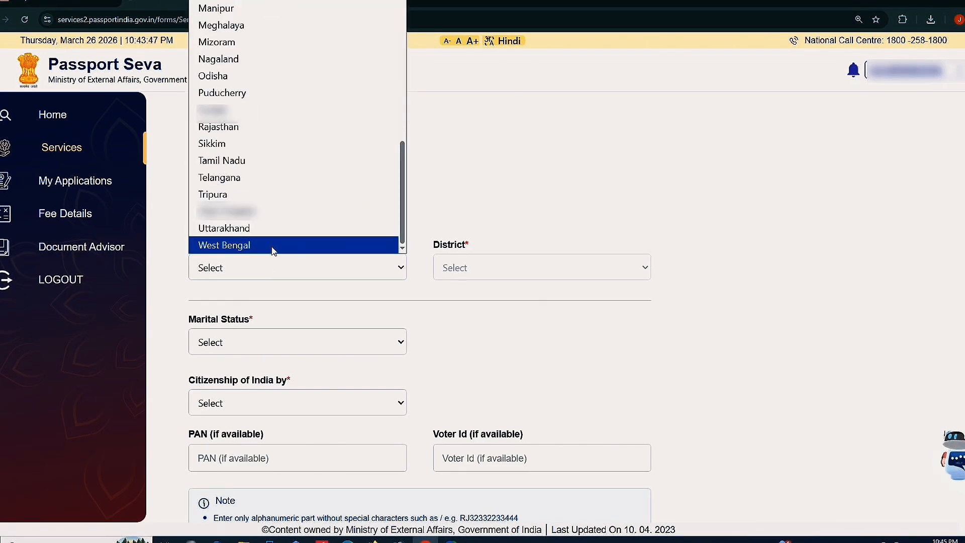
{"action": "left_click", "coordinate": [274, 246]}
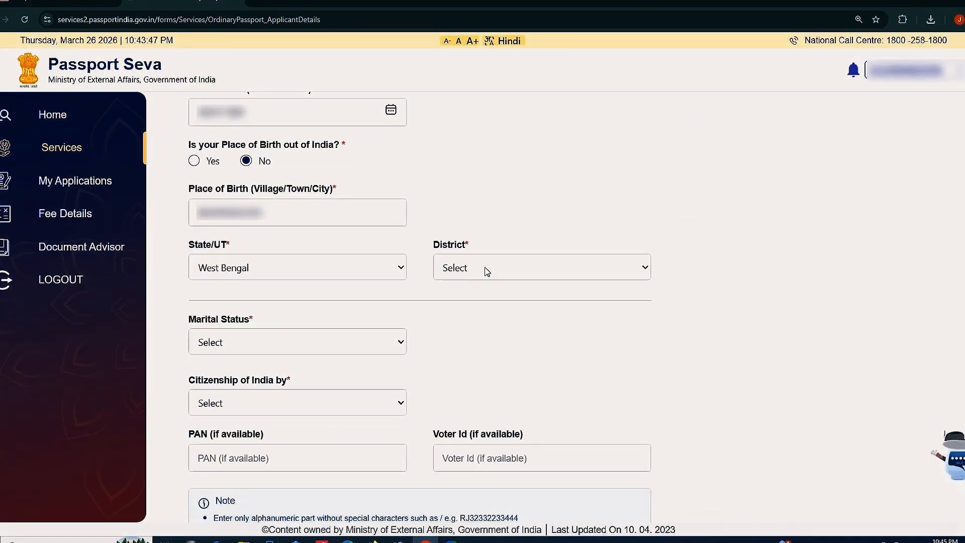
{"action": "left_click", "coordinate": [487, 271]}
{"action": "scroll", "coordinate": [505, 243], "scroll_direction": "down", "scroll_amount": 5}
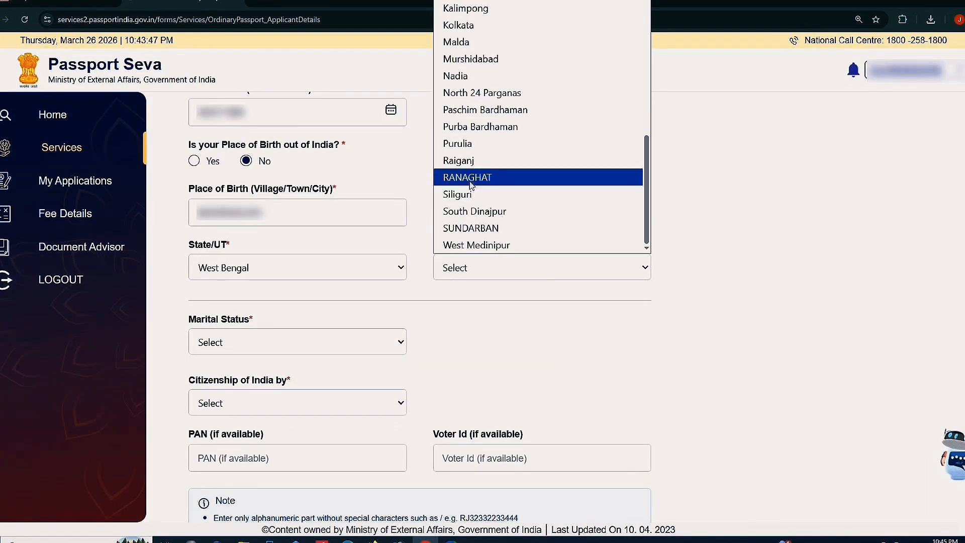
{"action": "left_click", "coordinate": [465, 76]}
{"action": "scroll", "coordinate": [249, 347], "scroll_direction": "down", "scroll_amount": 5}
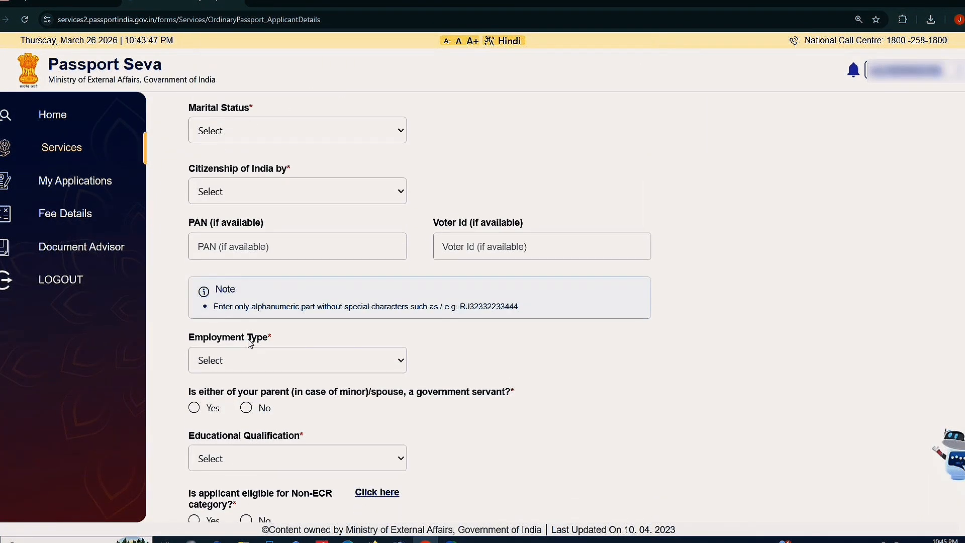
{"action": "left_click", "coordinate": [236, 138]}
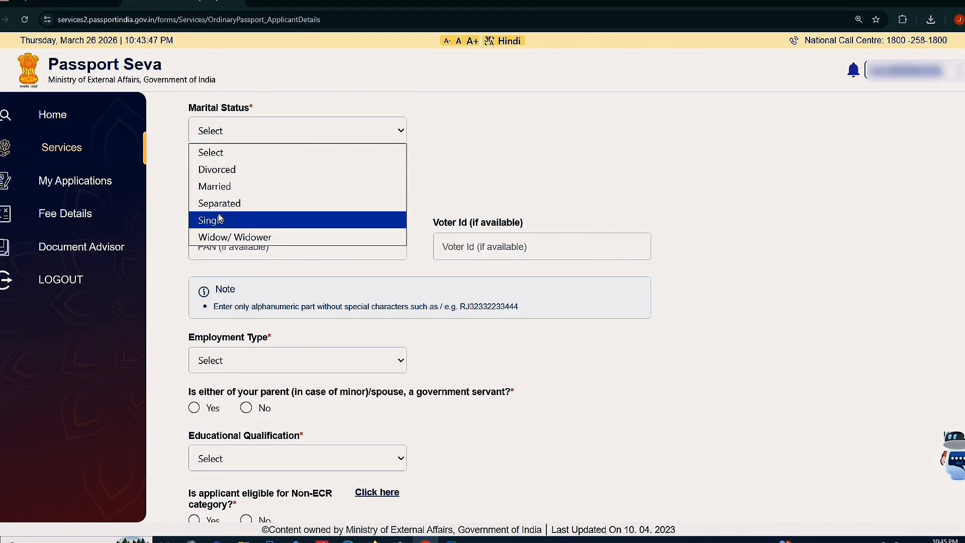
Set Marital Status to Single and citizenship of India by Birth
{"action": "left_click", "coordinate": [219, 215]}
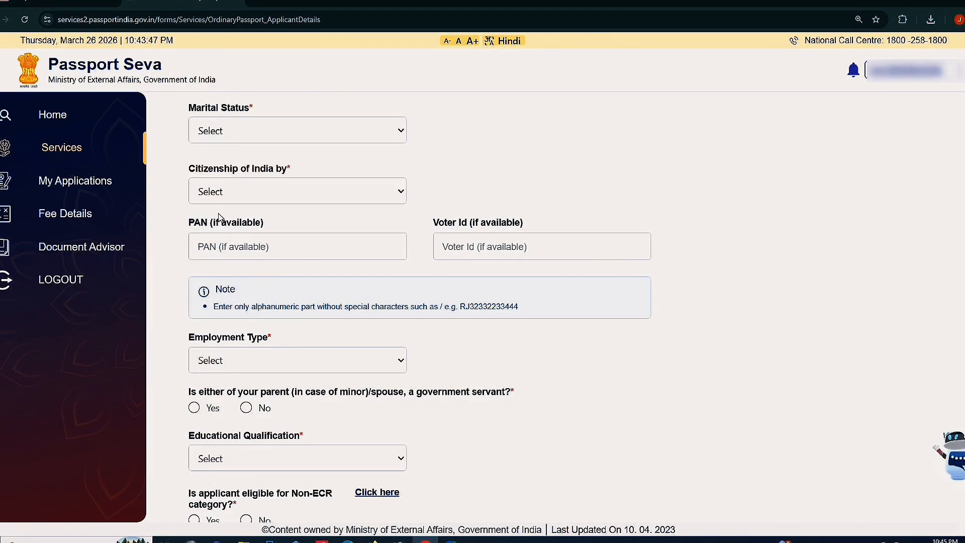
{"action": "left_click", "coordinate": [234, 141]}
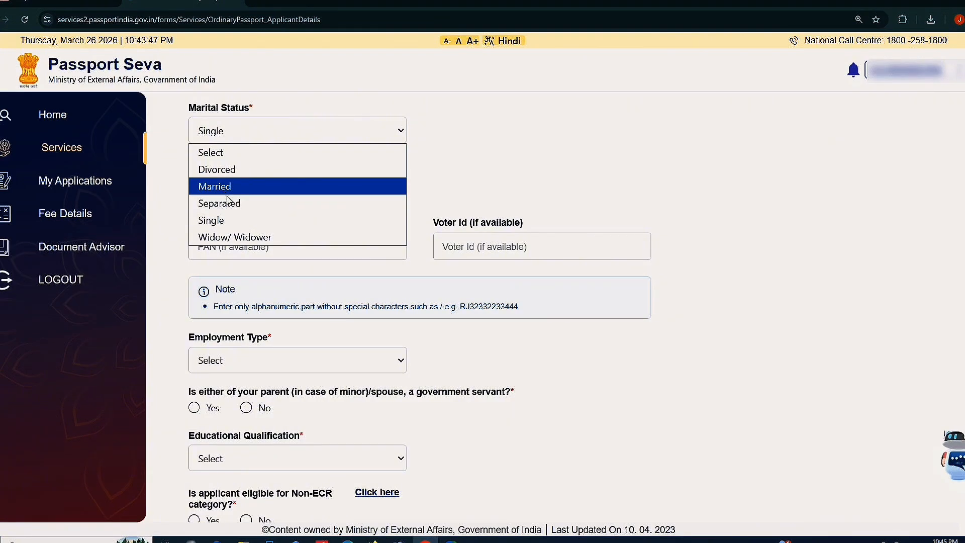
{"action": "left_click", "coordinate": [221, 221]}
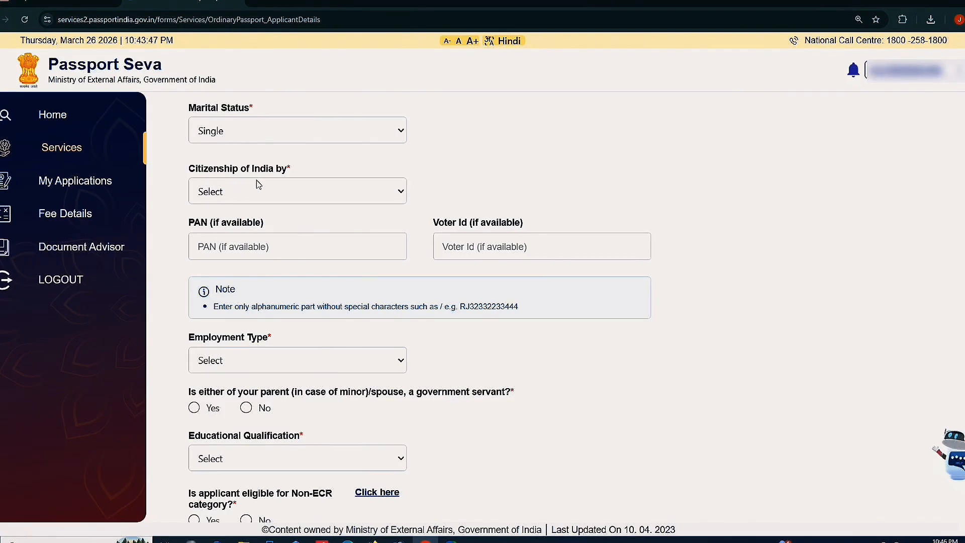
{"action": "left_click", "coordinate": [251, 194]}
{"action": "left_click", "coordinate": [236, 229]}
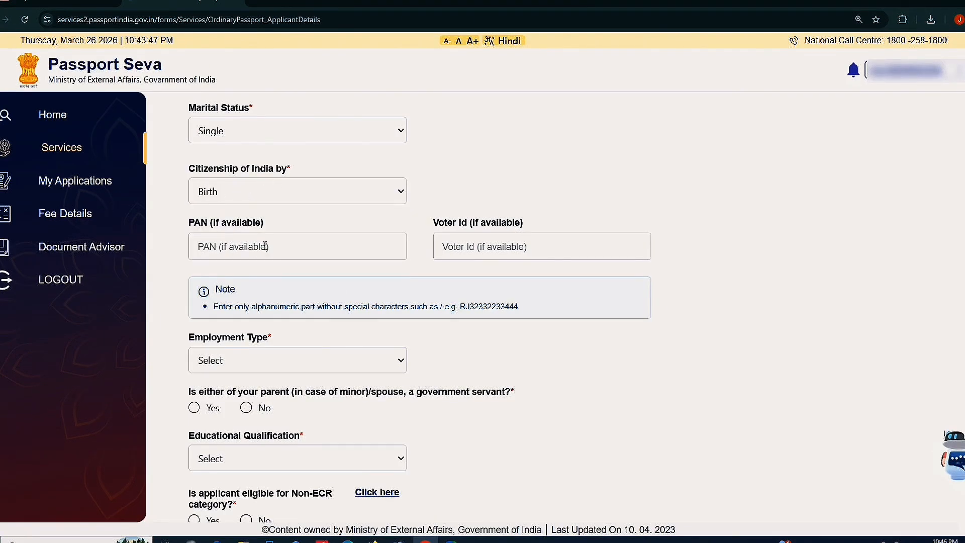
Enter the applicant's PAN and Voter Id numbers
{"action": "left_click", "coordinate": [265, 246]}
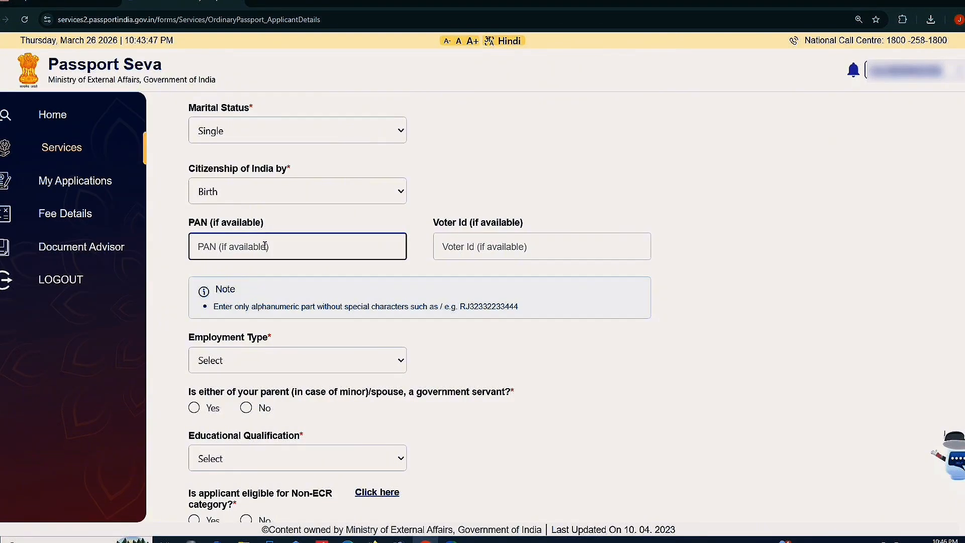
{"action": "type", "text": "B"}
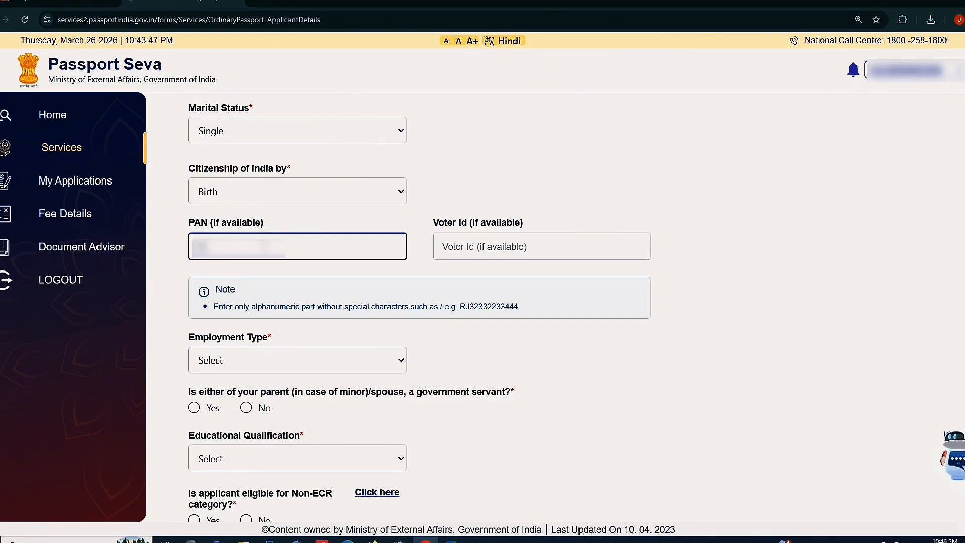
{"action": "left_click", "coordinate": [442, 246]}
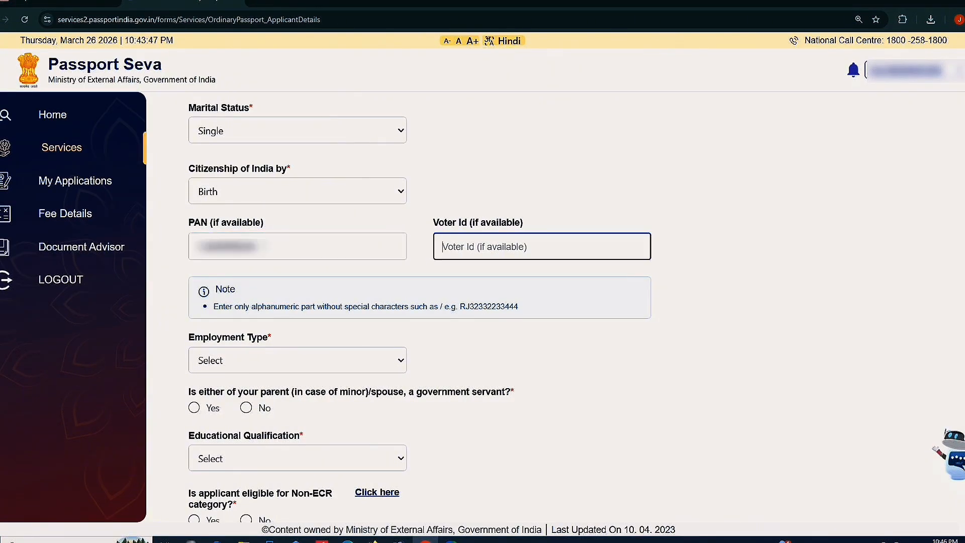
{"action": "key", "text": "ctrl+v"}
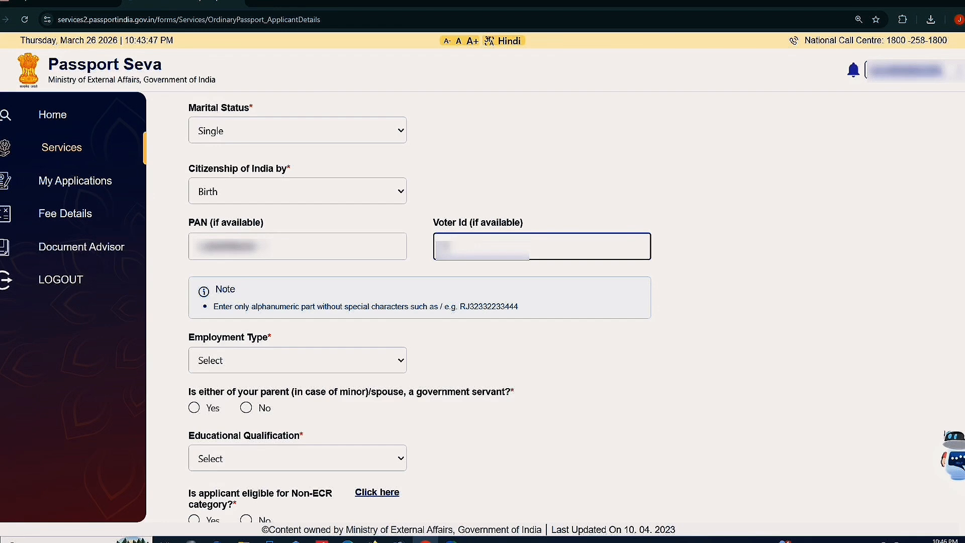
{"action": "type", "text": "********"}
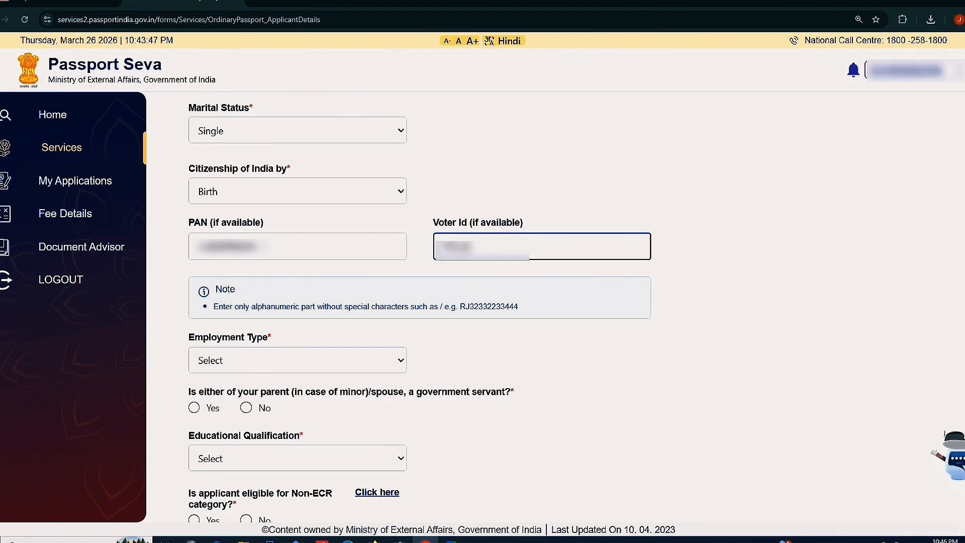
Set Employment Type to Self Employed and answer No to the parent/spouse government-servant question
{"action": "scroll", "coordinate": [590, 377], "scroll_direction": "down", "scroll_amount": 4}
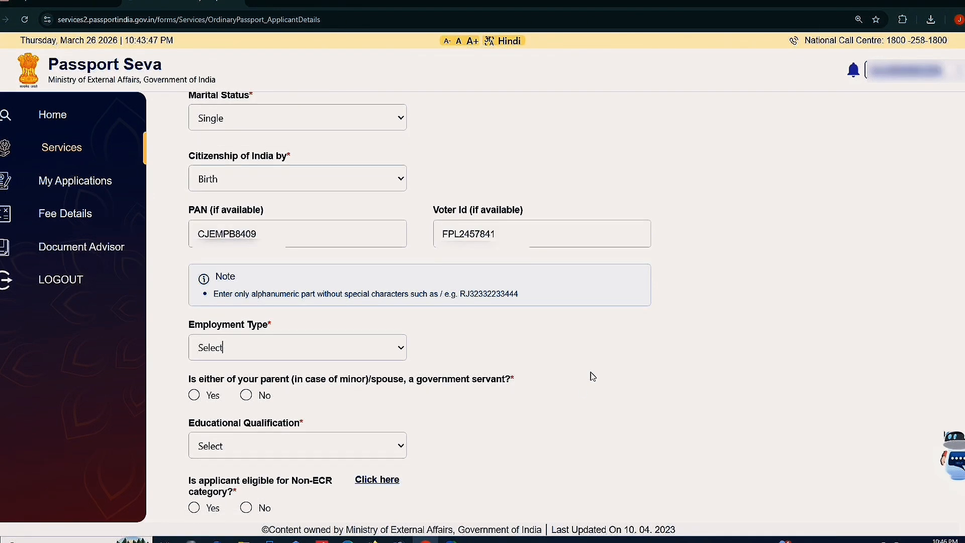
{"action": "left_click", "coordinate": [264, 148]}
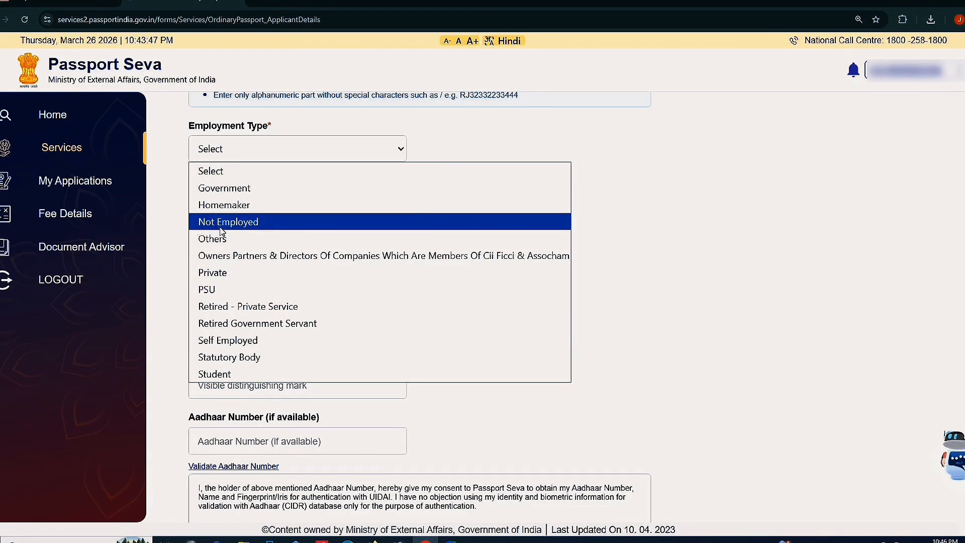
{"action": "left_click", "coordinate": [251, 340]}
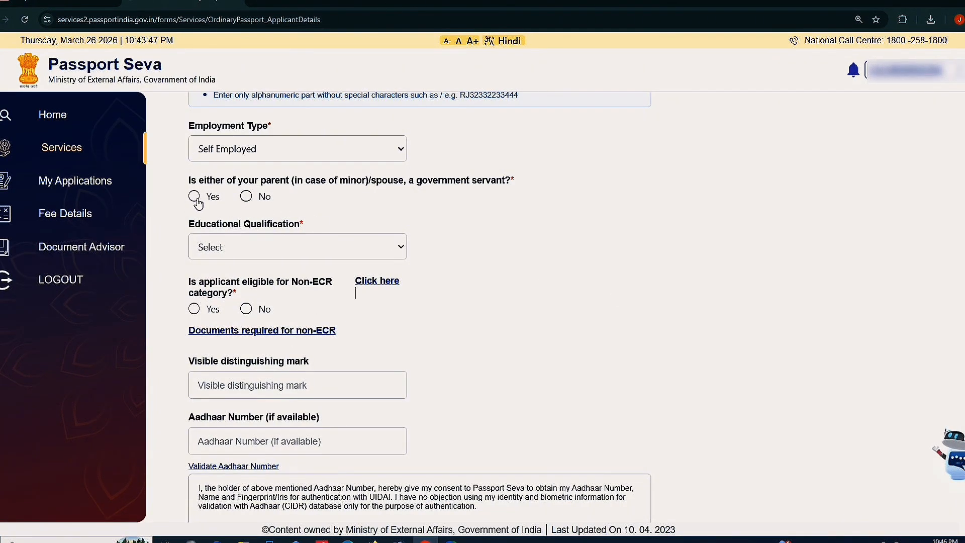
{"action": "left_click", "coordinate": [246, 197]}
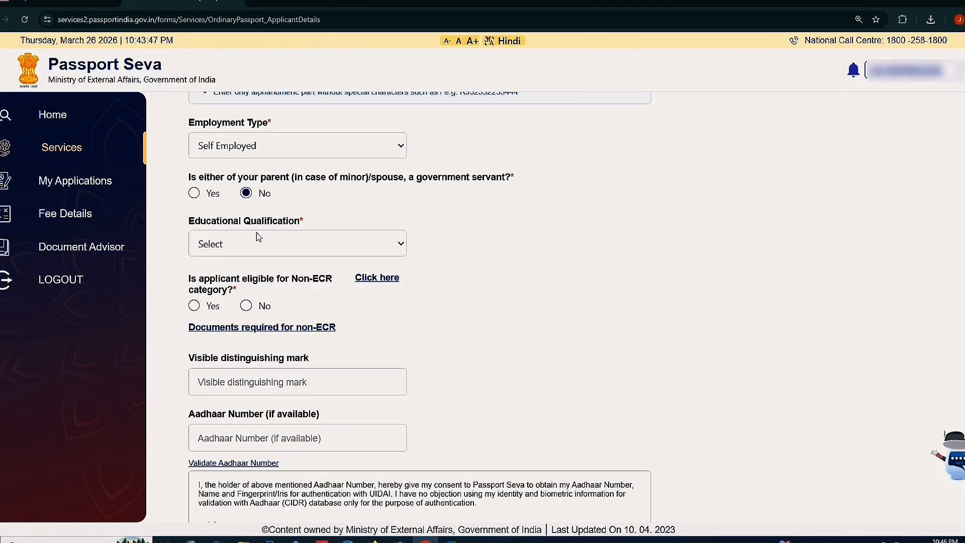
{"action": "scroll", "coordinate": [243, 153], "scroll_direction": "down", "scroll_amount": 2}
{"action": "left_click", "coordinate": [242, 153]}
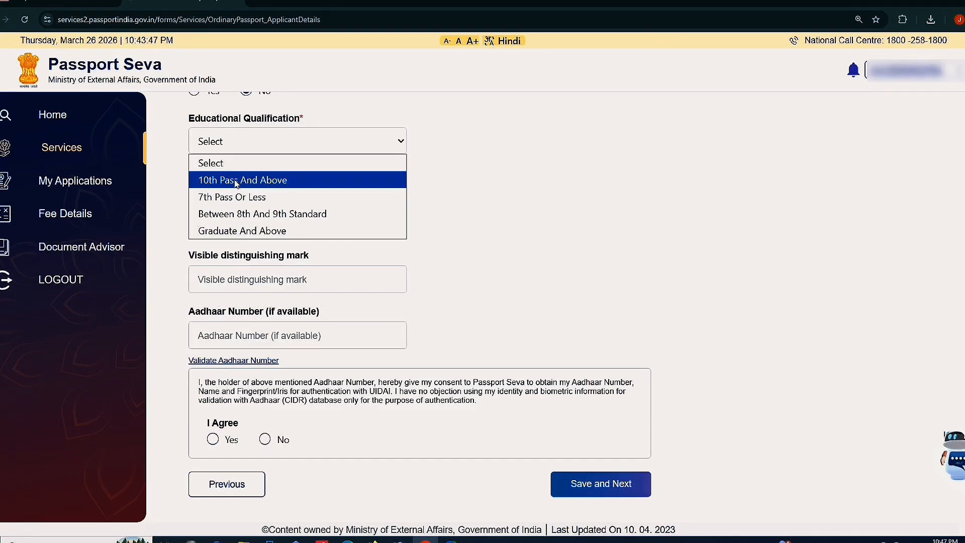
Set Educational Qualification to 10th Pass And Above and review the Non-ECR question
{"action": "left_click", "coordinate": [235, 182]}
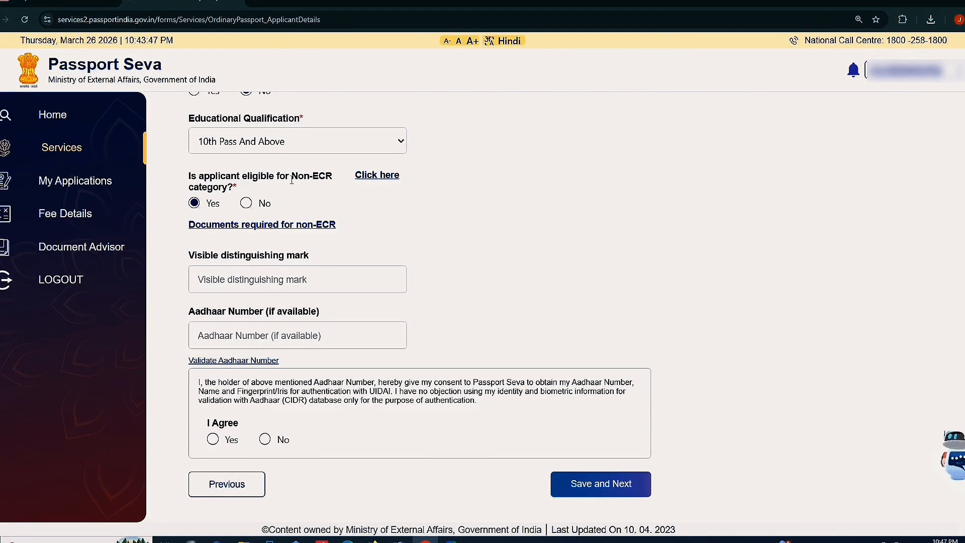
{"action": "left_click_drag", "start_coordinate": [314, 181], "coordinate": [237, 189]}
{"action": "left_click", "coordinate": [171, 216]}
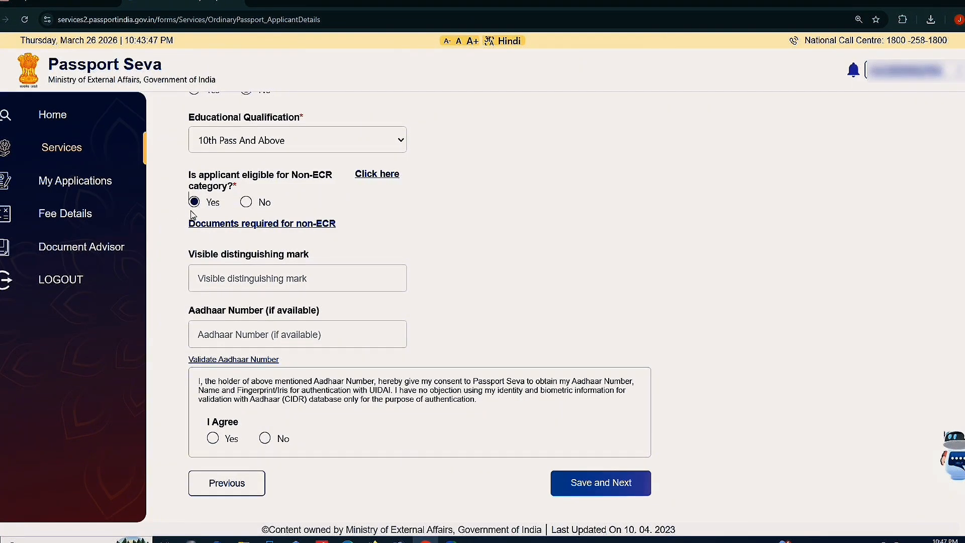
{"action": "left_click", "coordinate": [224, 276]}
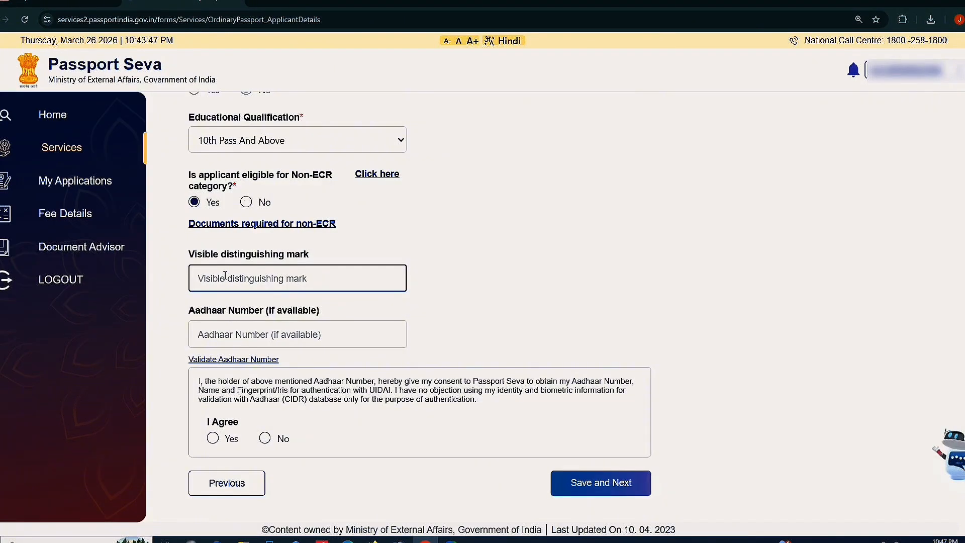
Enter the Aadhaar number, agree to Aadhaar authentication, and save Applicant Details
{"action": "left_click", "coordinate": [265, 333]}
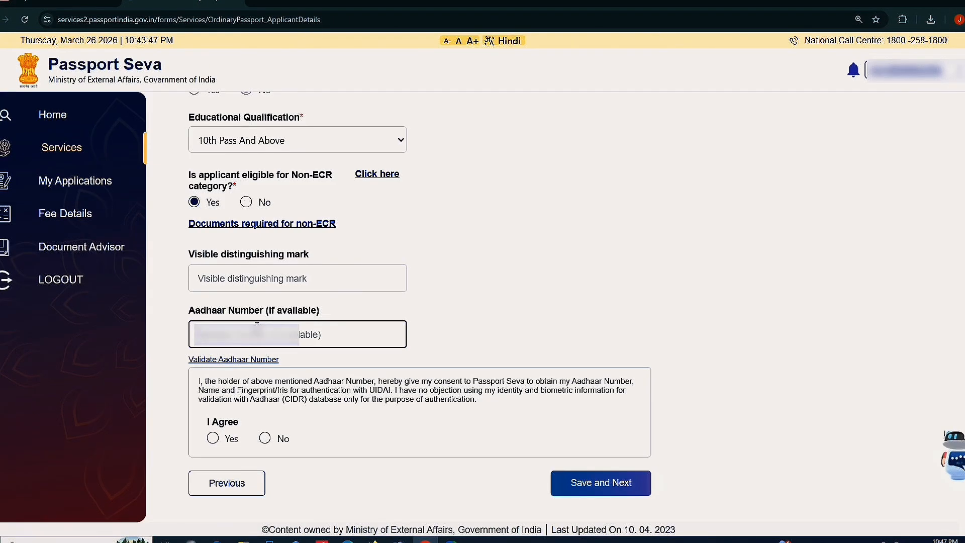
{"action": "type", "text": "XX"}
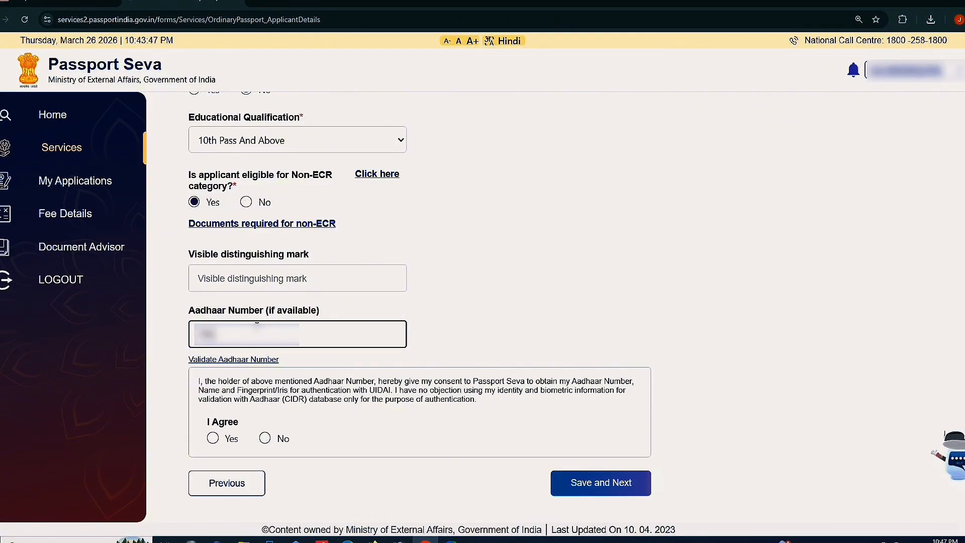
{"action": "type", "text": "XXXX"}
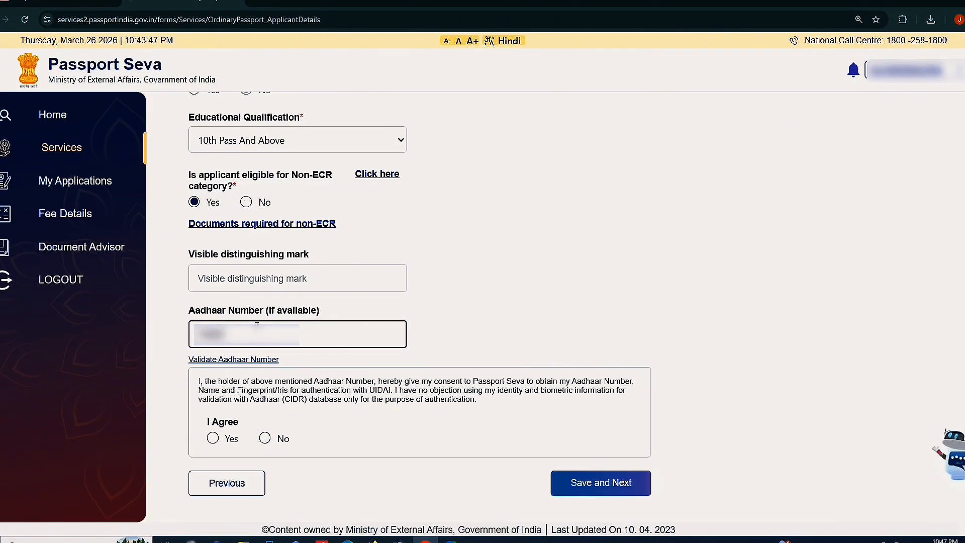
{"action": "type", "text": "????????"}
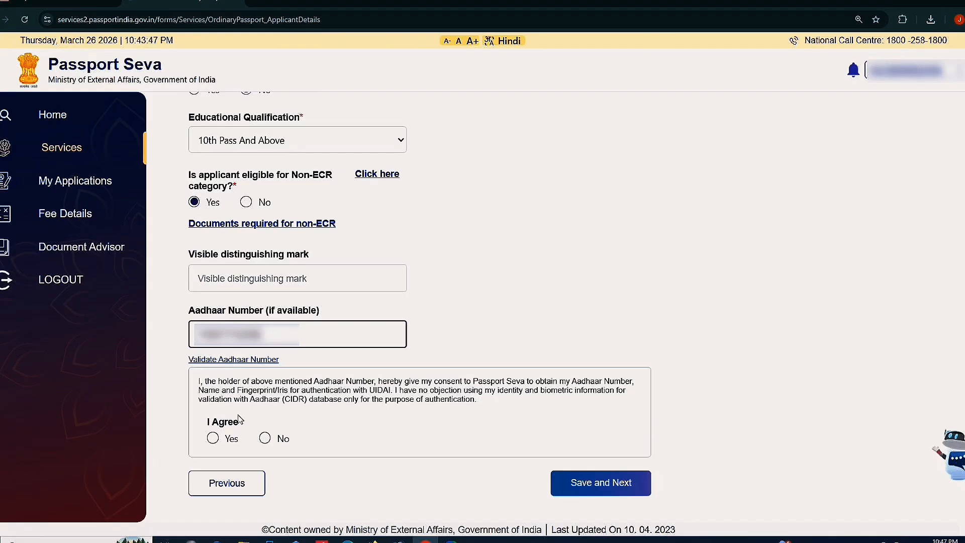
{"action": "left_click", "coordinate": [212, 441]}
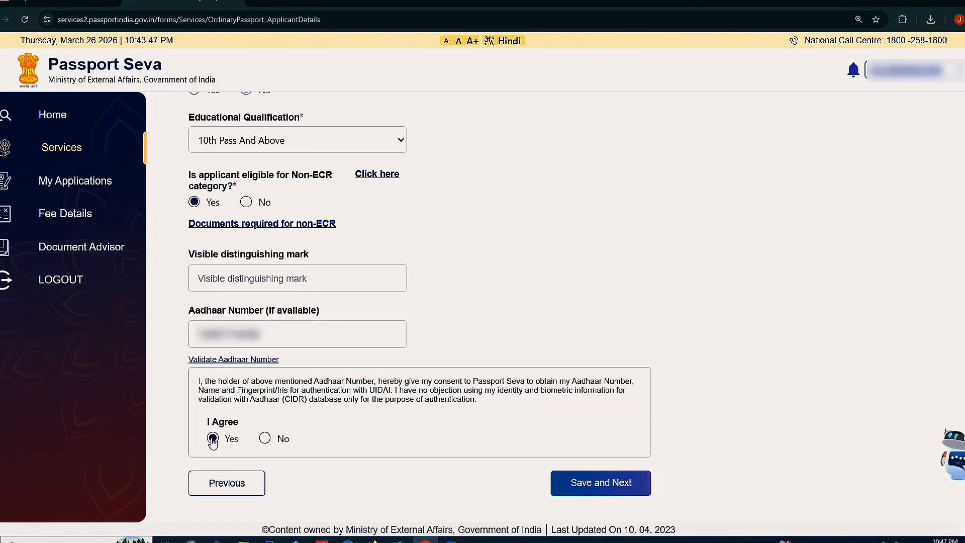
{"action": "left_click", "coordinate": [580, 483]}
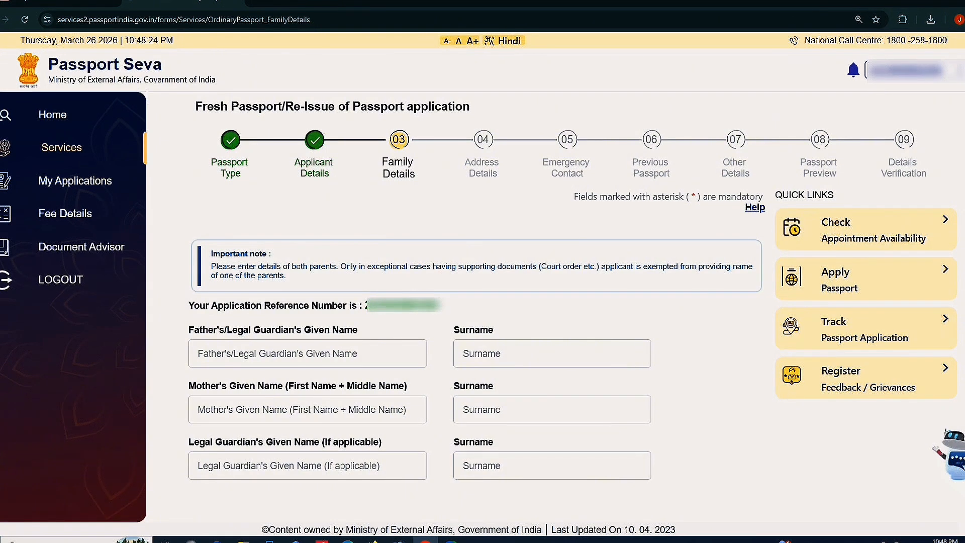
Review the father's, mother's and legal guardian's name requirements on Family Details
{"action": "scroll", "coordinate": [254, 305], "scroll_direction": "down", "scroll_amount": 1}
{"action": "left_click", "coordinate": [264, 301]}
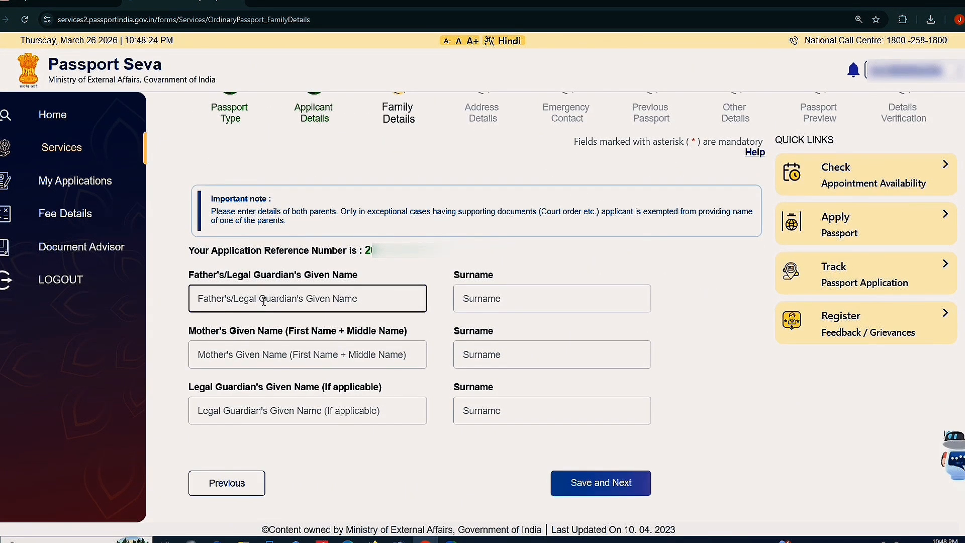
{"action": "left_click_drag", "start_coordinate": [200, 288], "coordinate": [322, 276]}
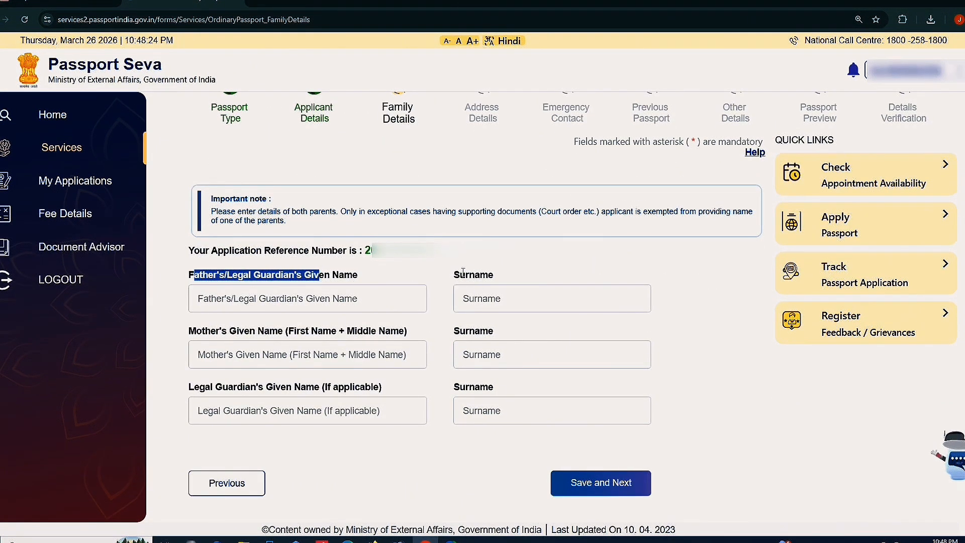
{"action": "left_click_drag", "start_coordinate": [498, 275], "coordinate": [436, 289]}
{"action": "left_click_drag", "start_coordinate": [190, 327], "coordinate": [378, 344]}
{"action": "left_click", "coordinate": [459, 333]}
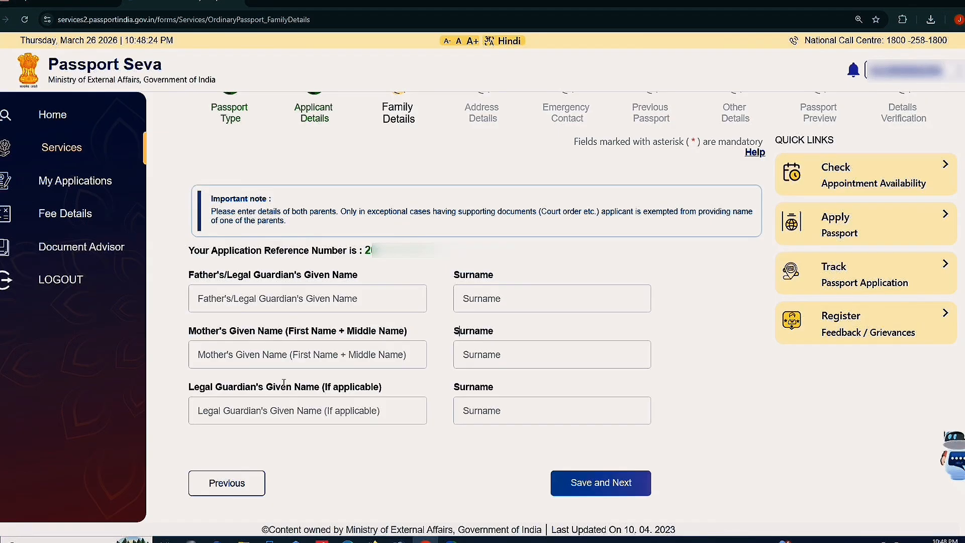
{"action": "left_click_drag", "start_coordinate": [197, 390], "coordinate": [394, 388]}
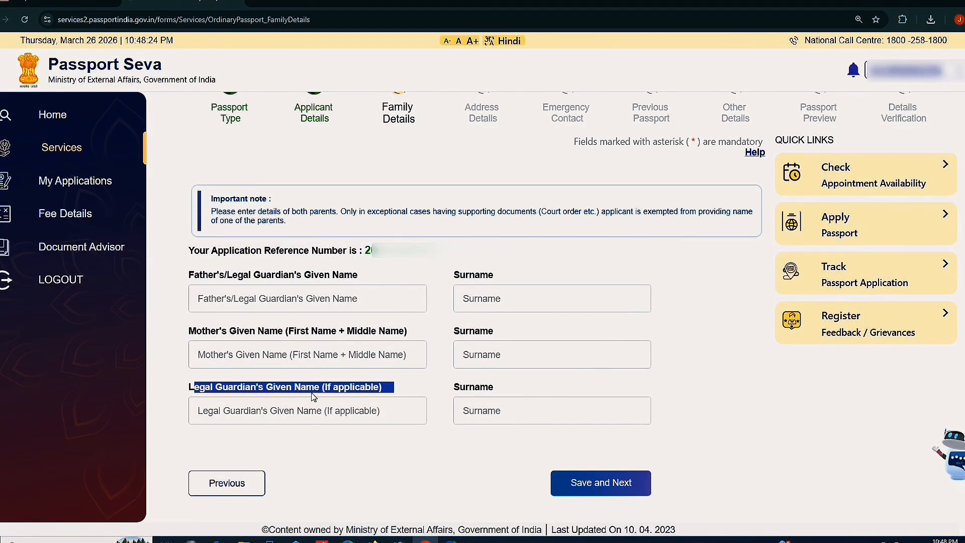
{"action": "left_click", "coordinate": [292, 412]}
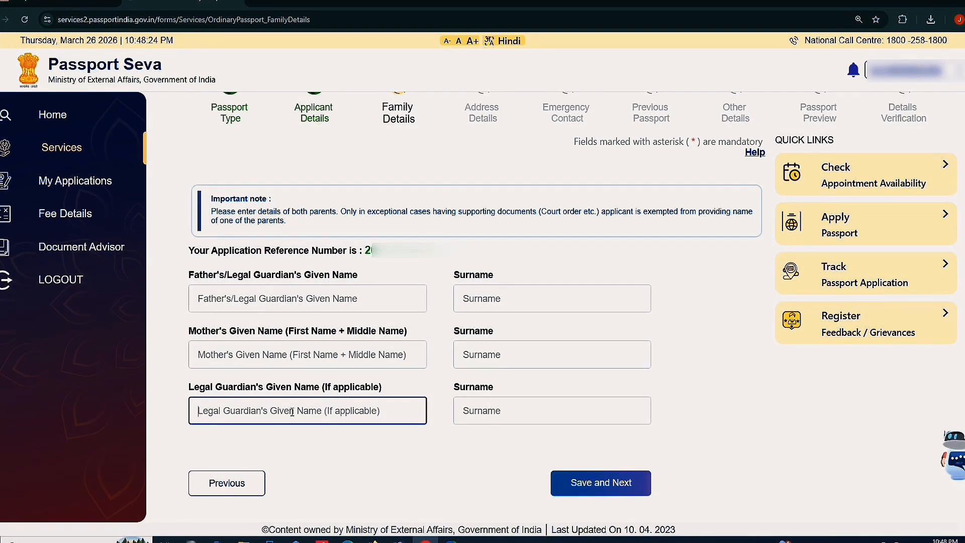
{"action": "left_click", "coordinate": [265, 311]}
{"action": "left_click", "coordinate": [218, 352]}
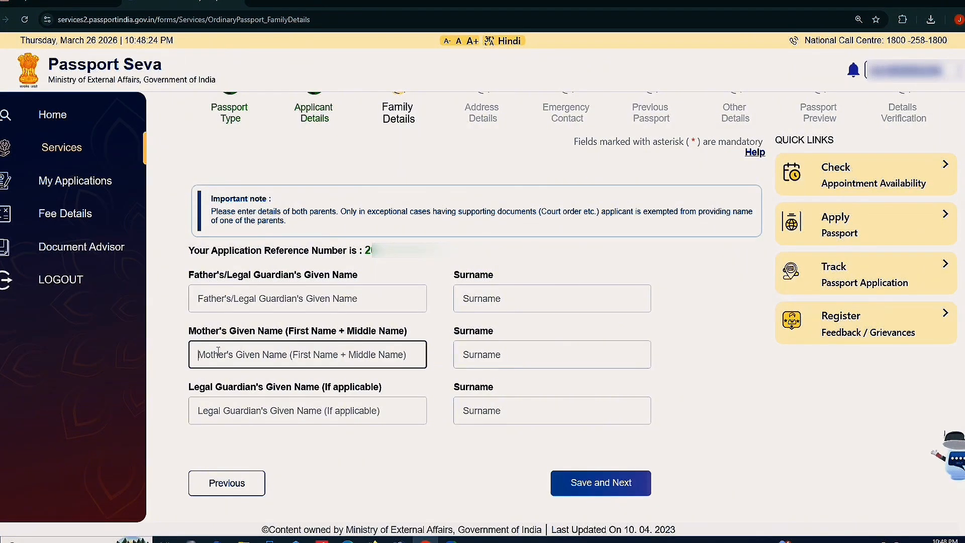
{"action": "left_click", "coordinate": [285, 447]}
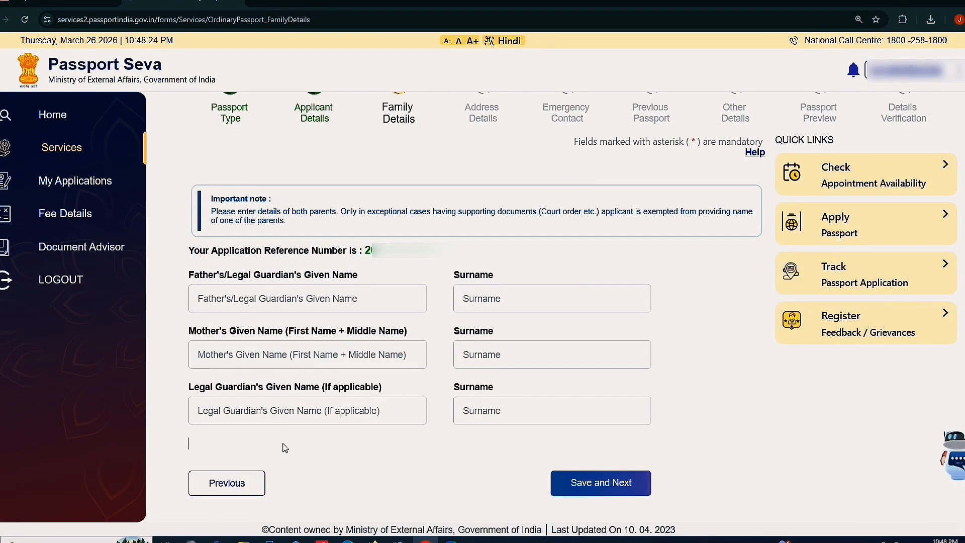
Enter the father's, mother's and legal guardian's names and surnames, then save Family Details
{"action": "left_click", "coordinate": [269, 297]}
{"action": "type", "text": "XXXXXXX"}
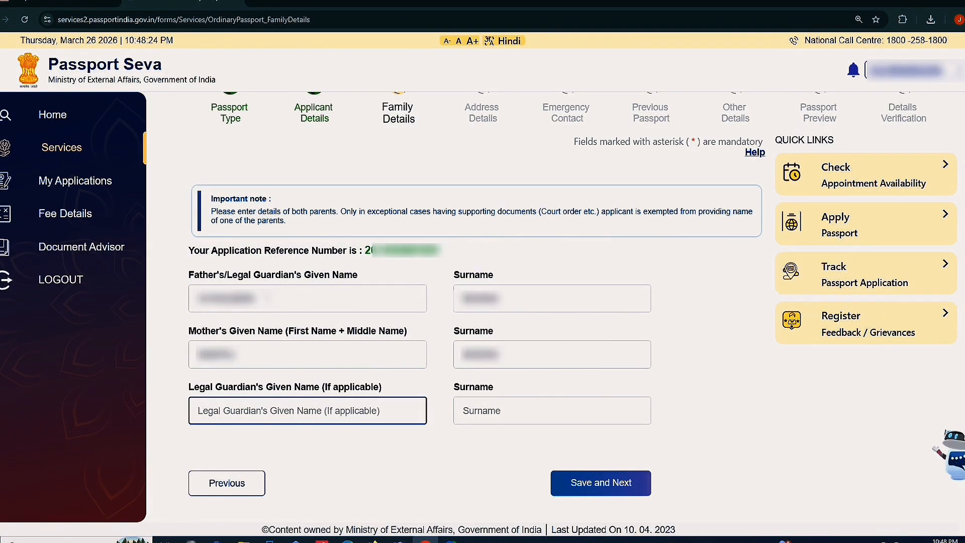
{"action": "type", "text": "XXXXXXXX"}
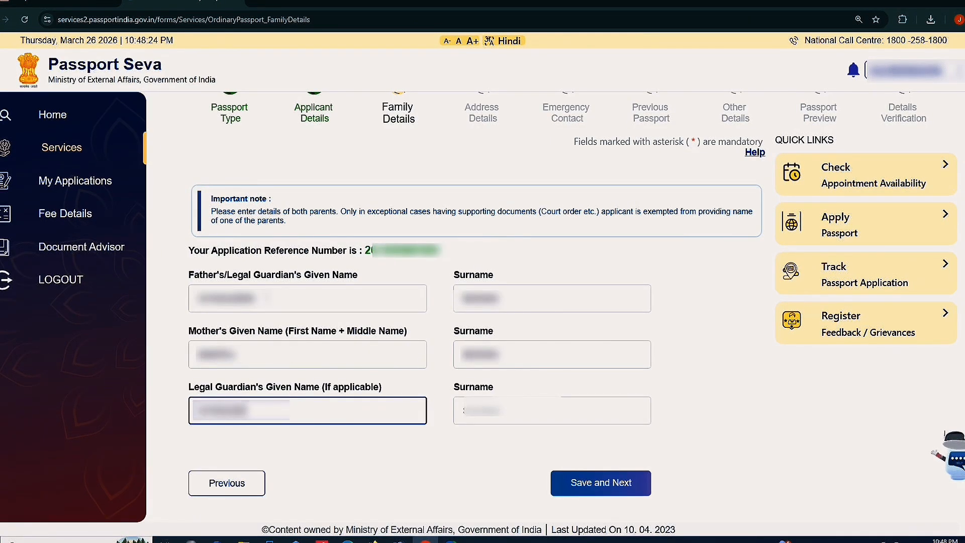
{"action": "key", "text": "Tab"}
{"action": "type", "text": "XXXXXX"}
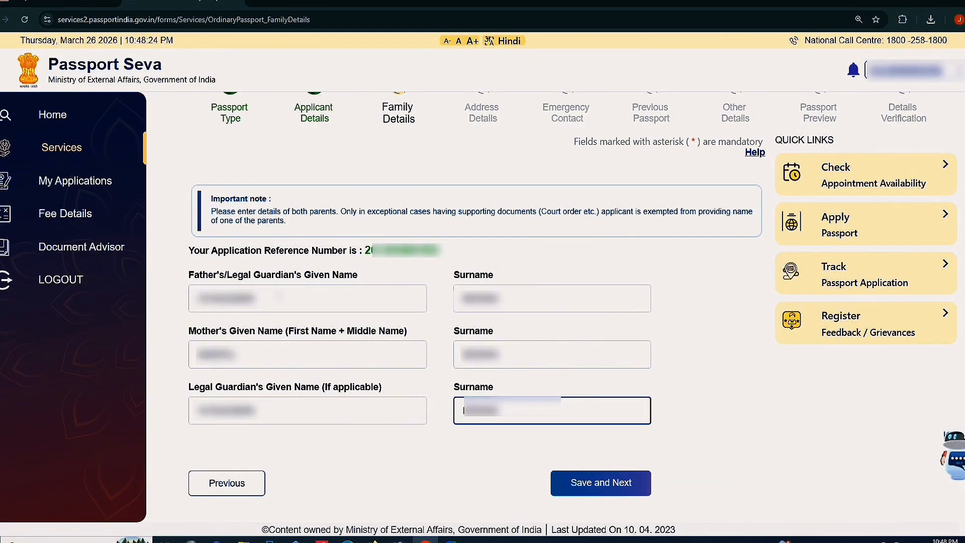
{"action": "left_click", "coordinate": [574, 481]}
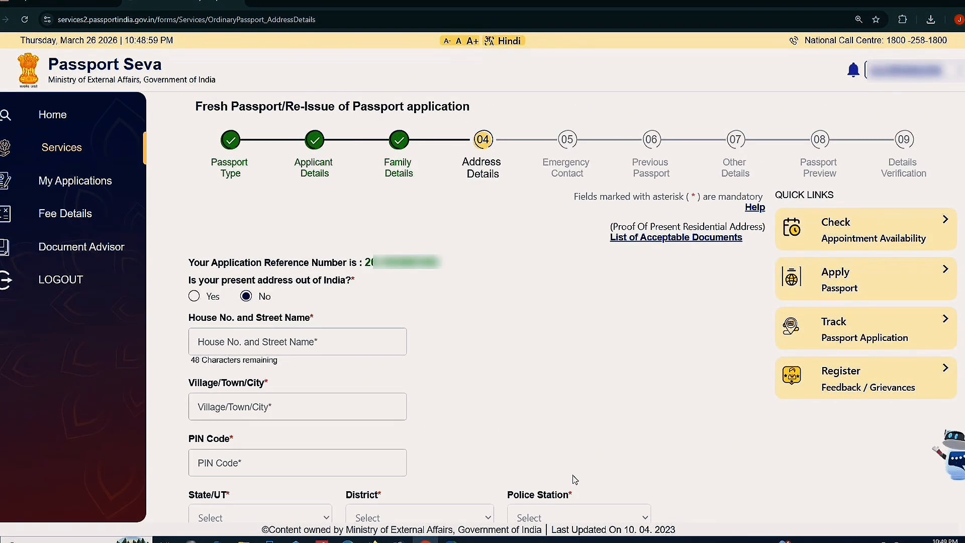
Fill the present address with house and street, village P.S- CHAPRA, and the PIN code
{"action": "scroll", "coordinate": [573, 472], "scroll_direction": "down", "scroll_amount": 2}
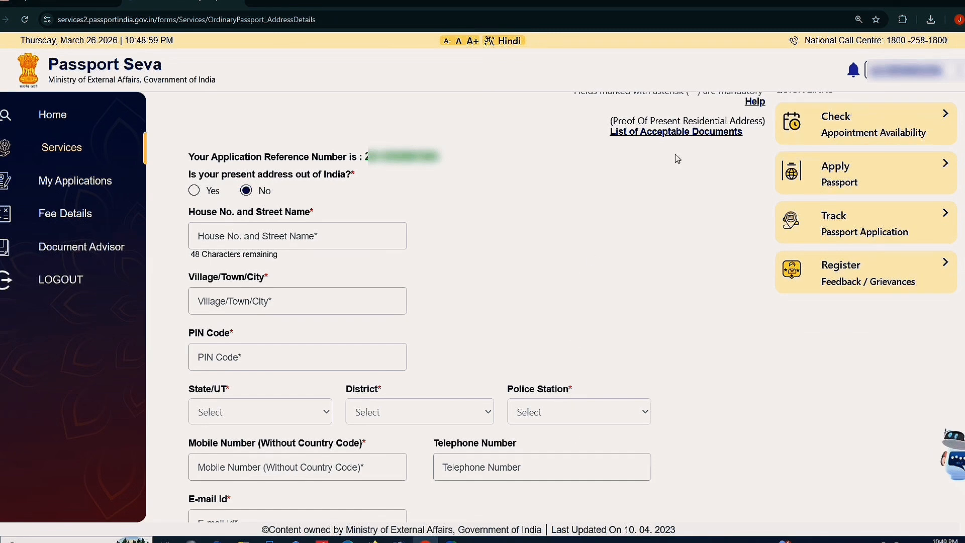
{"action": "key", "text": "ctrl+minus"}
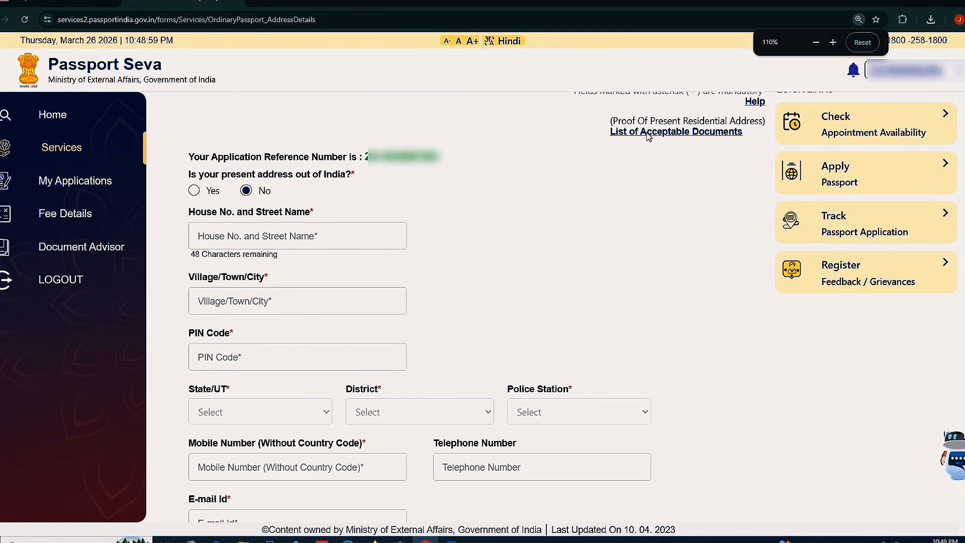
{"action": "scroll", "coordinate": [417, 201], "scroll_direction": "down", "scroll_amount": 1}
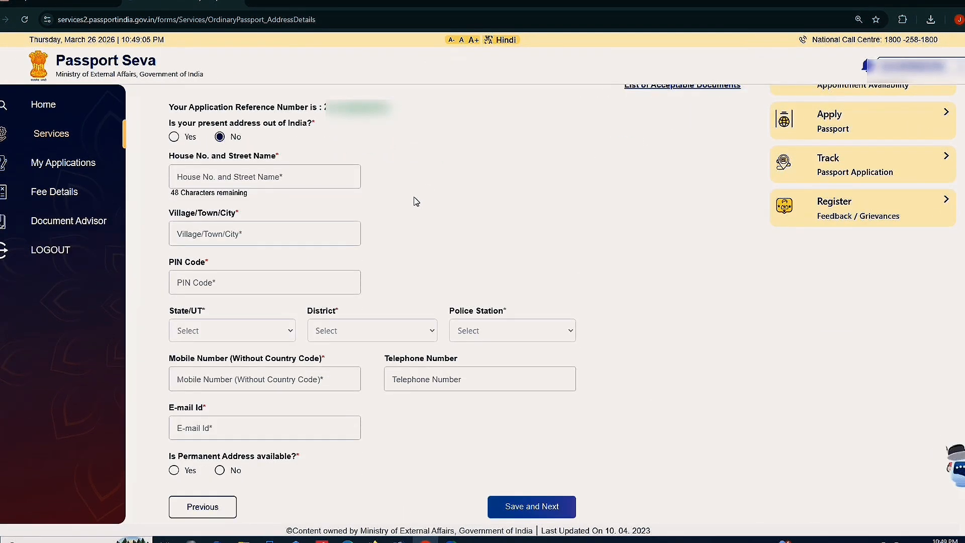
{"action": "left_click", "coordinate": [242, 171]}
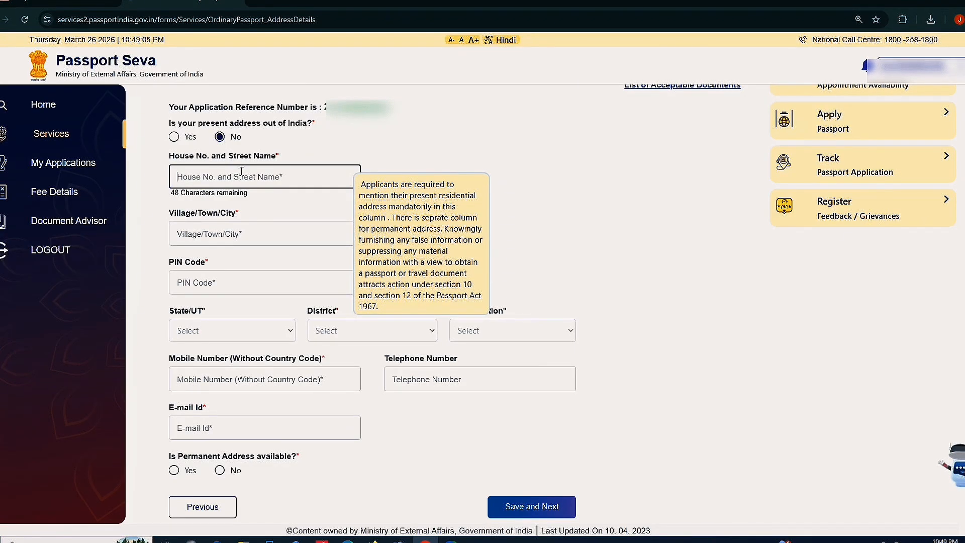
{"action": "type", "text": "VIL"}
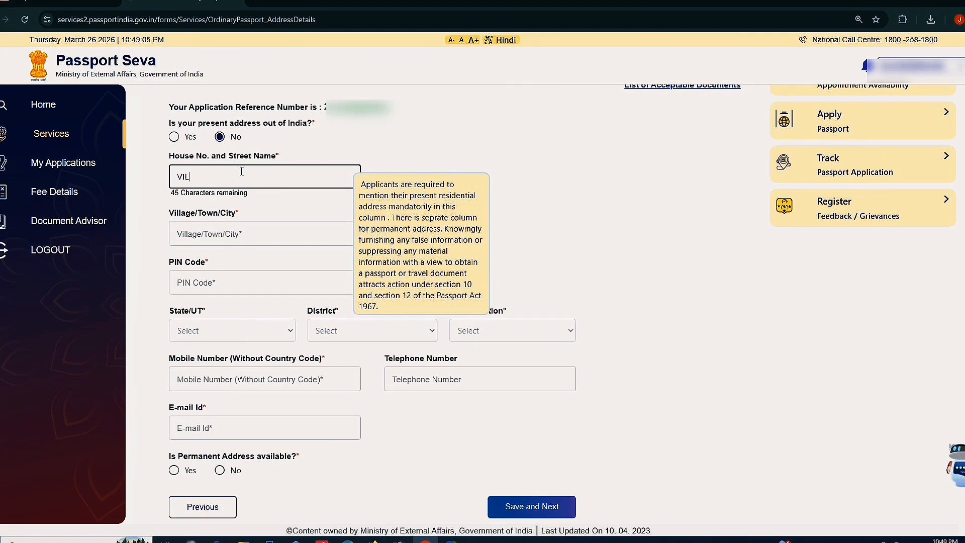
{"action": "type", "text": "LAGE"}
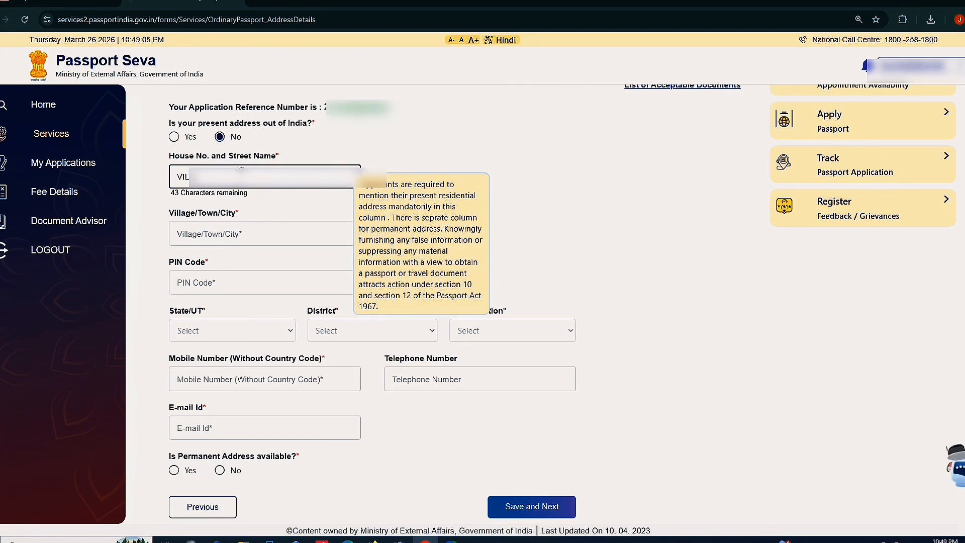
{"action": "type", "text": "??????"}
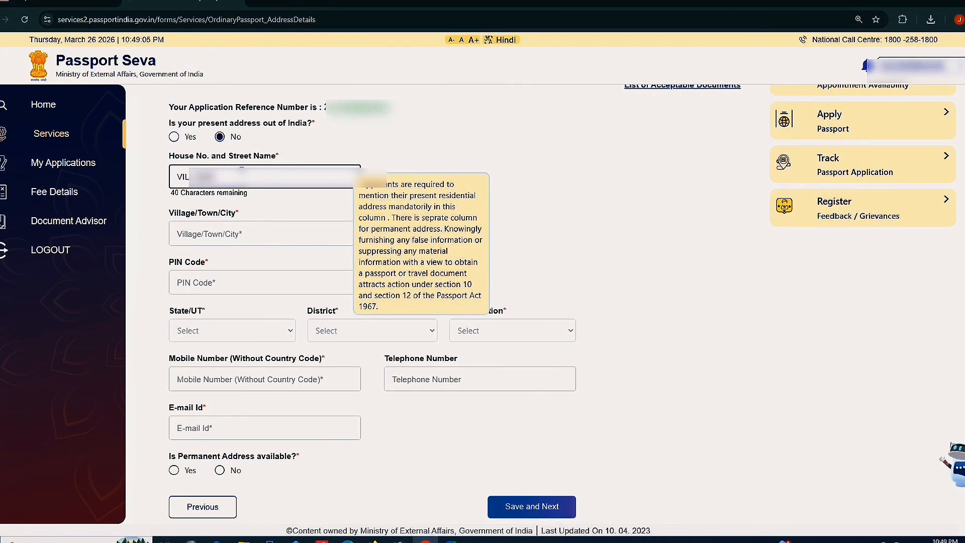
{"action": "type", "text": "???????"}
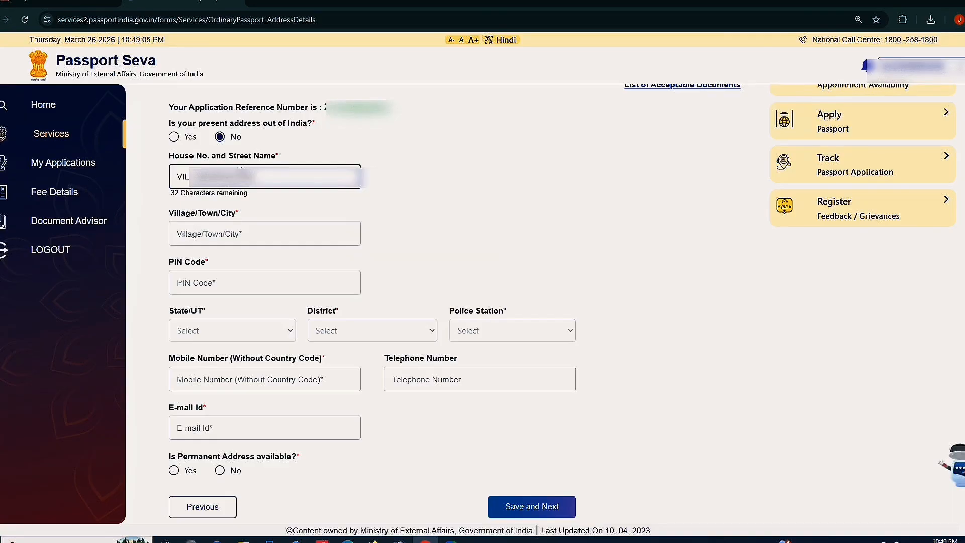
{"action": "type", "text": "????"}
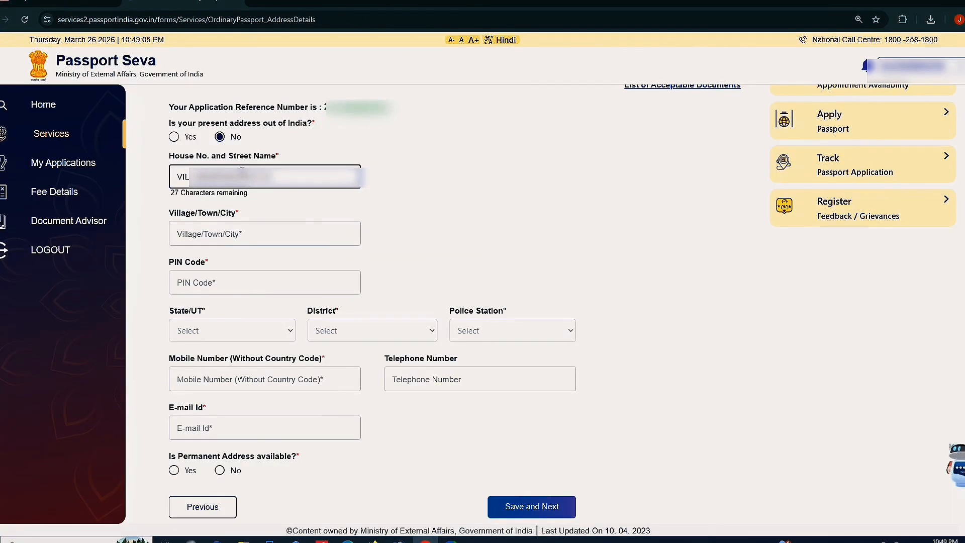
{"action": "type", "text": "?????"}
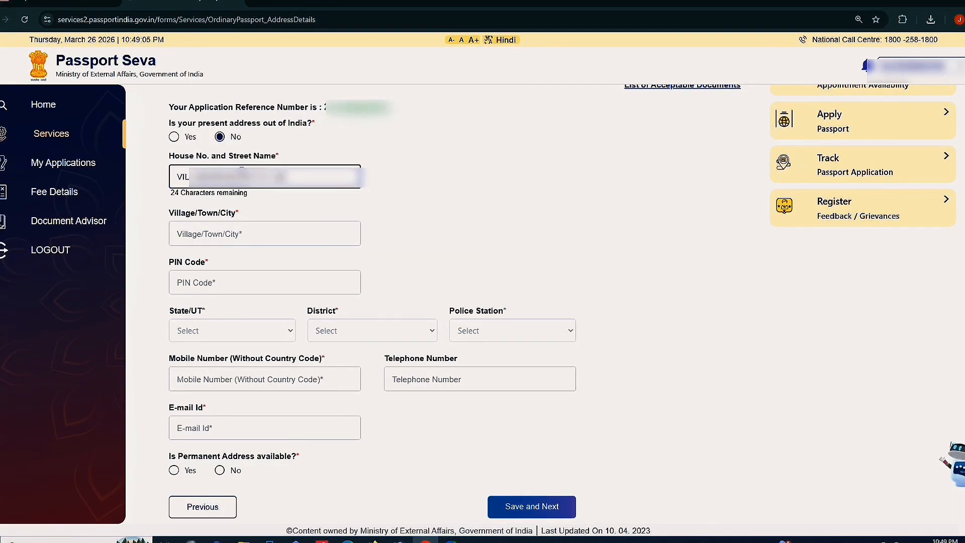
{"action": "type", "text": "??????"}
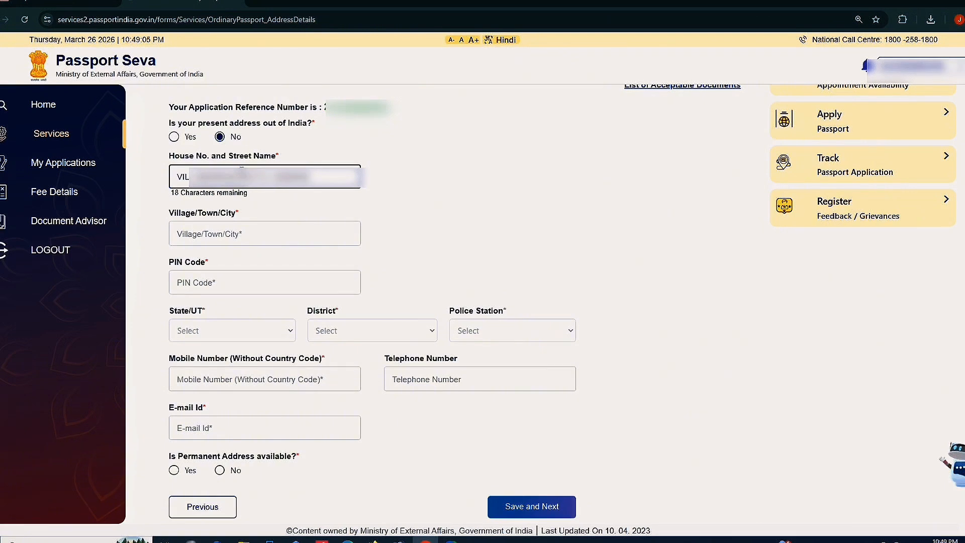
{"action": "type", "text": "????????"}
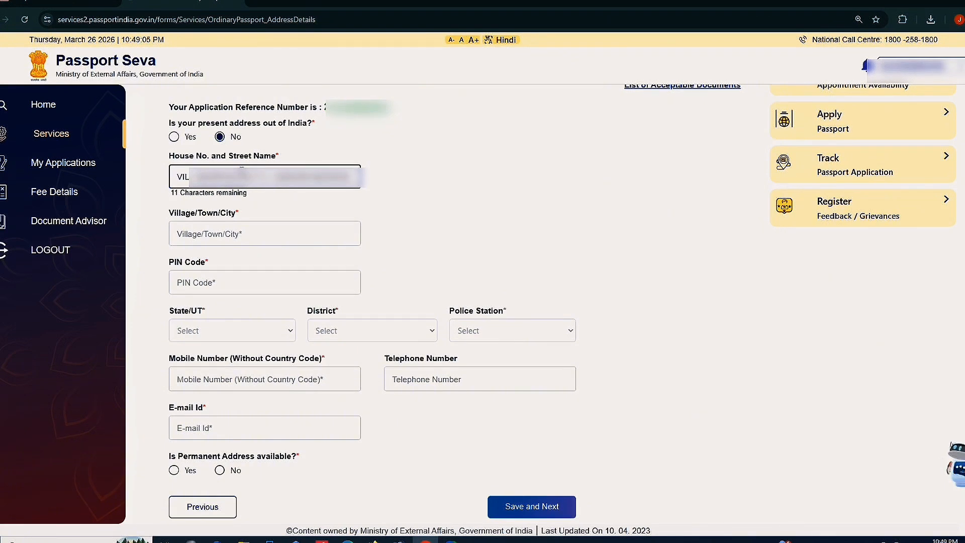
{"action": "left_click", "coordinate": [237, 234]}
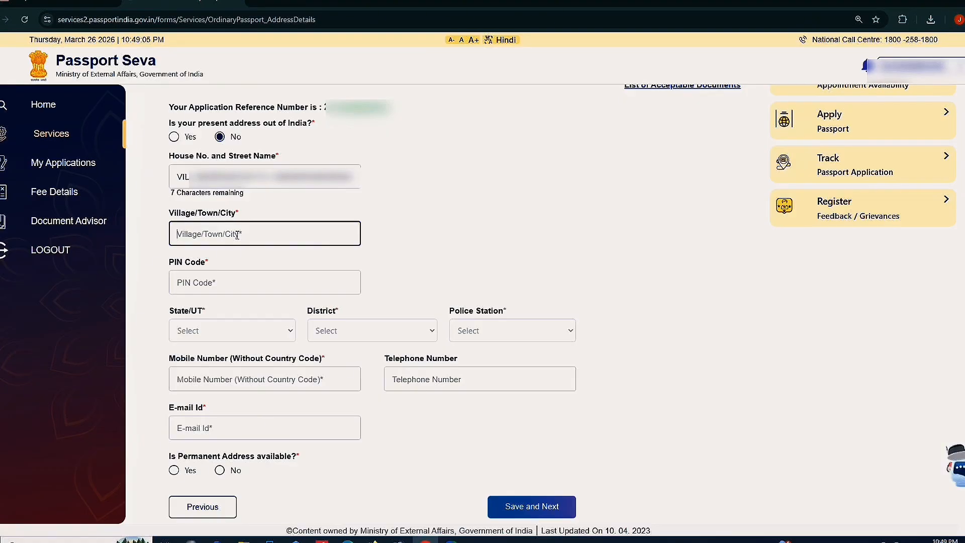
{"action": "type", "text": "P.S- CHAPRA"}
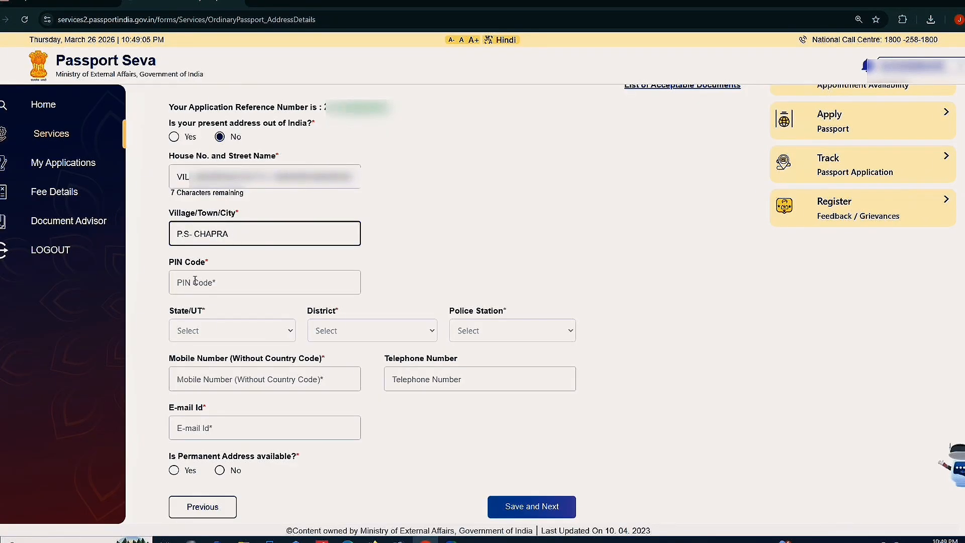
{"action": "left_click", "coordinate": [195, 280]}
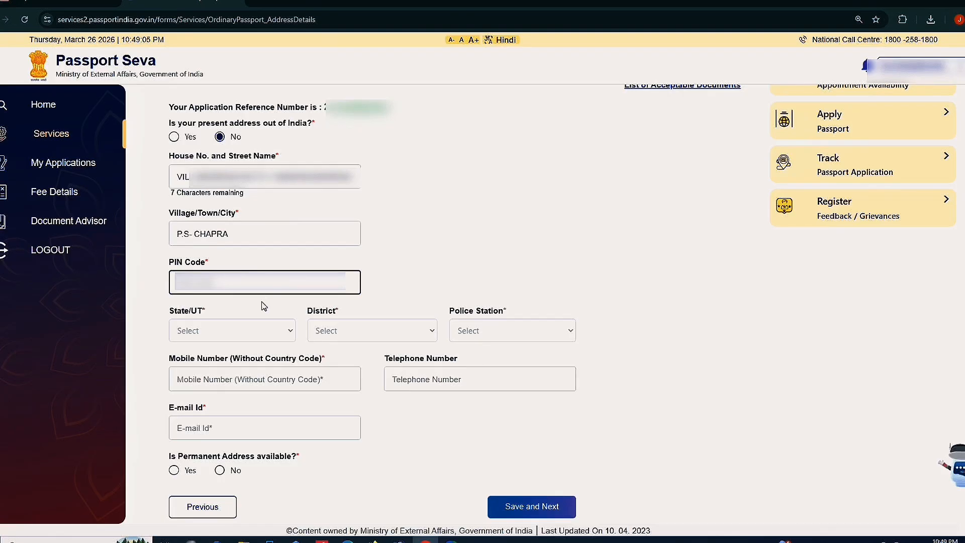
{"action": "key", "text": "Tab"}
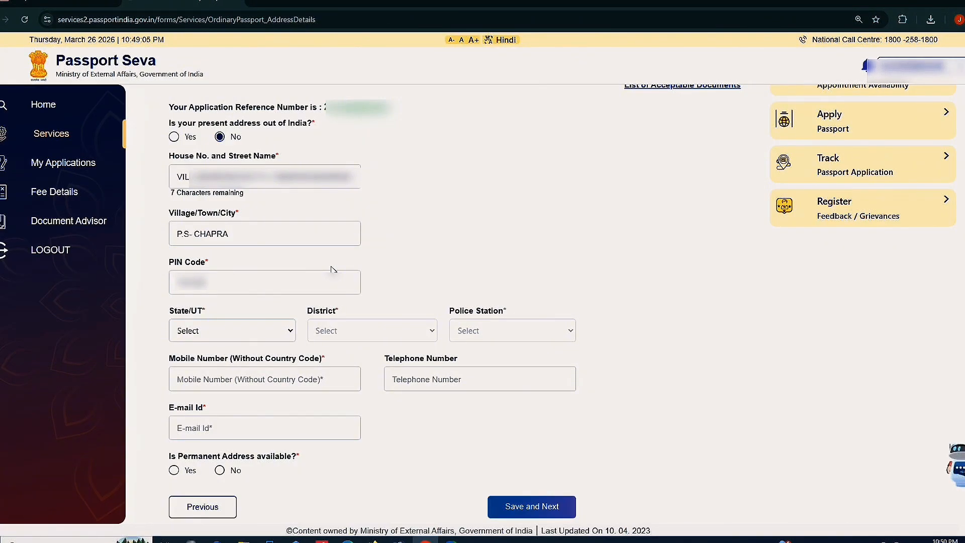
Set the address to State West Bengal, District Nadia, Police Station CHAPRA
{"action": "left_click", "coordinate": [214, 330]}
{"action": "left_click", "coordinate": [205, 364]}
{"action": "left_click", "coordinate": [331, 330]}
{"action": "left_click", "coordinate": [338, 366]}
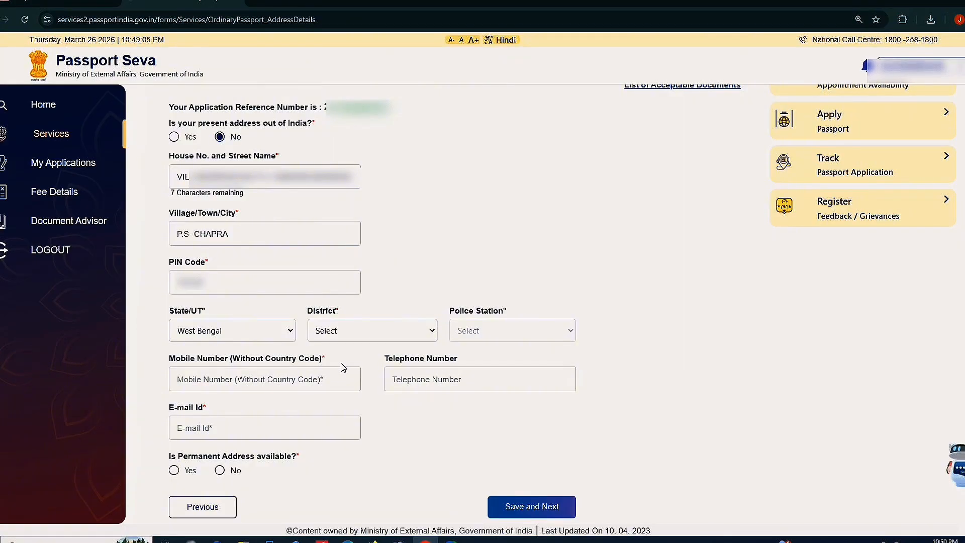
{"action": "left_click", "coordinate": [457, 330]}
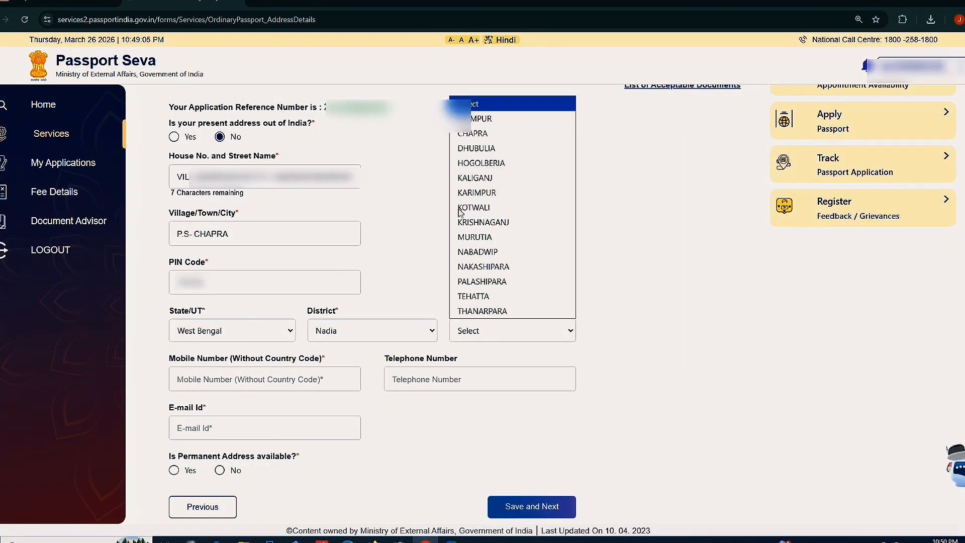
{"action": "left_click", "coordinate": [473, 133]}
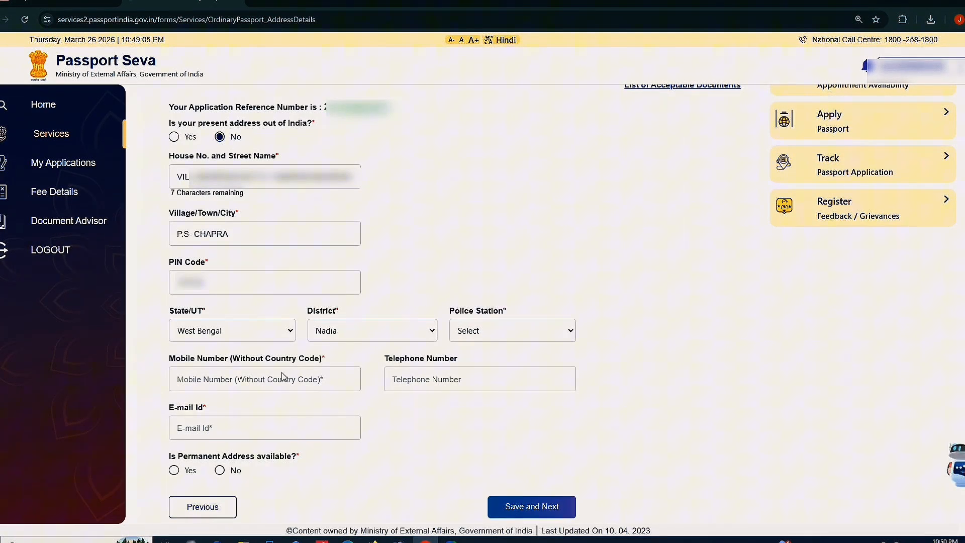
Enter the applicant's mobile number and paste in the e-mail address
{"action": "left_click", "coordinate": [230, 377]}
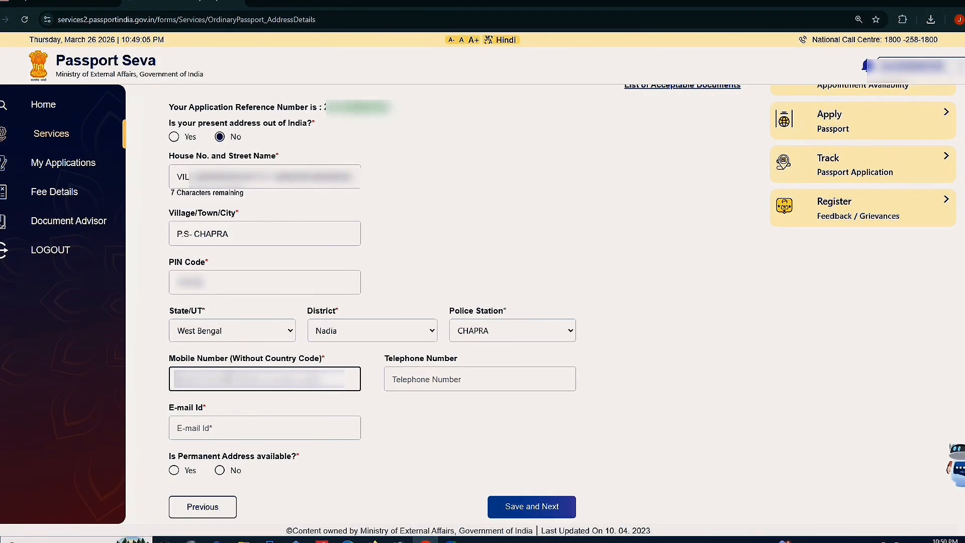
{"action": "type", "text": "•••••••••"}
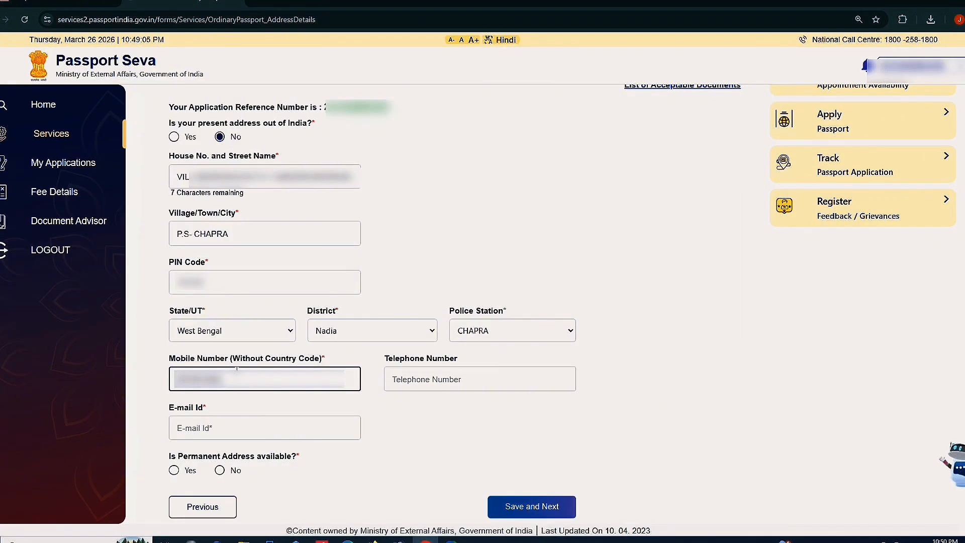
{"action": "left_click", "coordinate": [241, 426]}
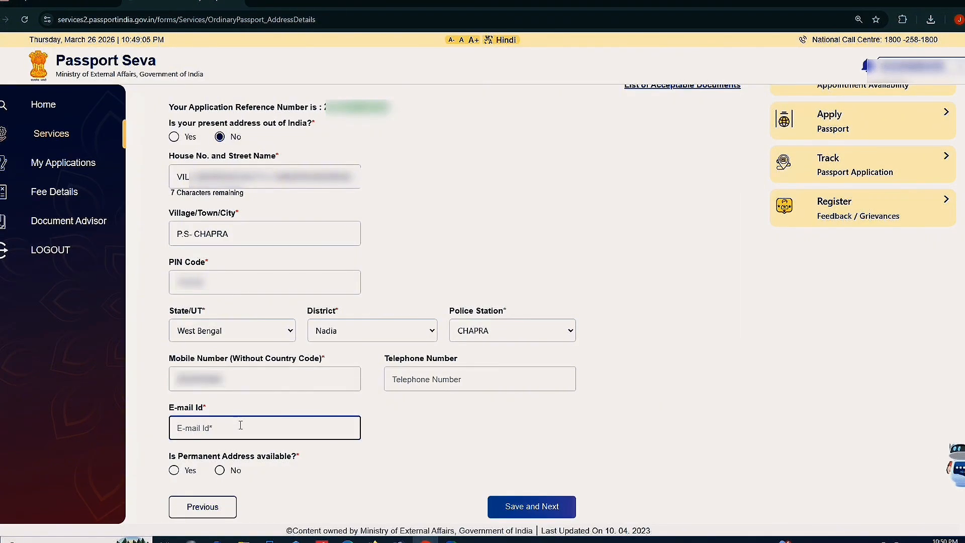
{"action": "key", "text": "ctrl+v"}
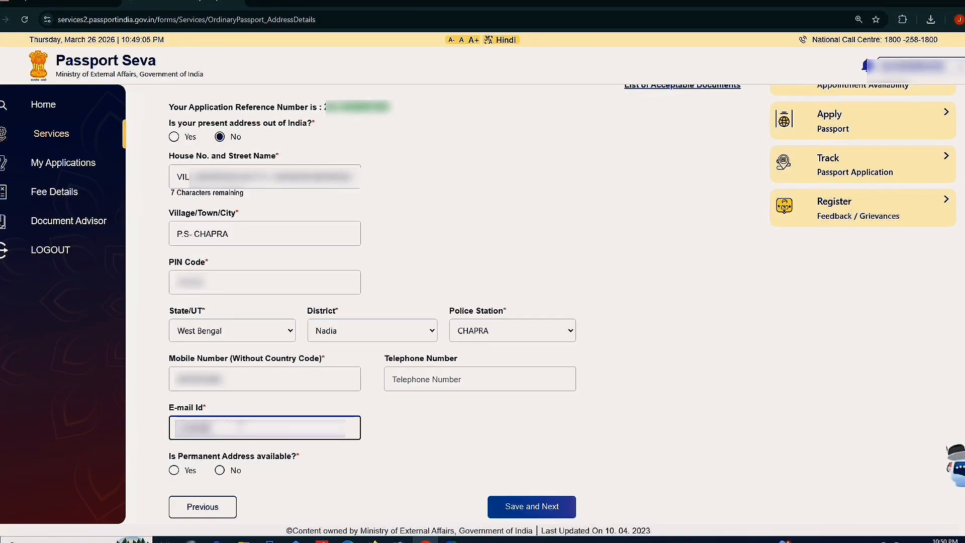
{"action": "type", "text": "?????????"}
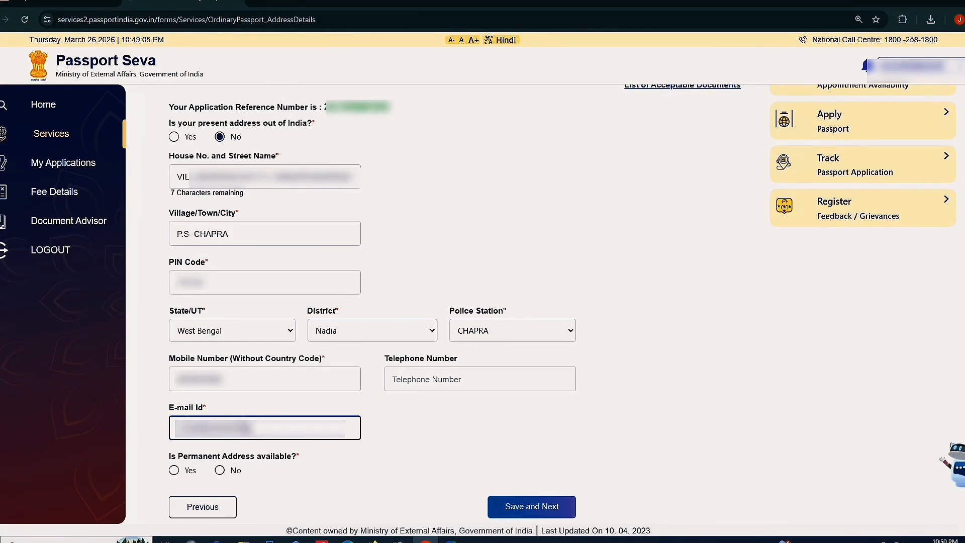
{"action": "type", "text": "????????"}
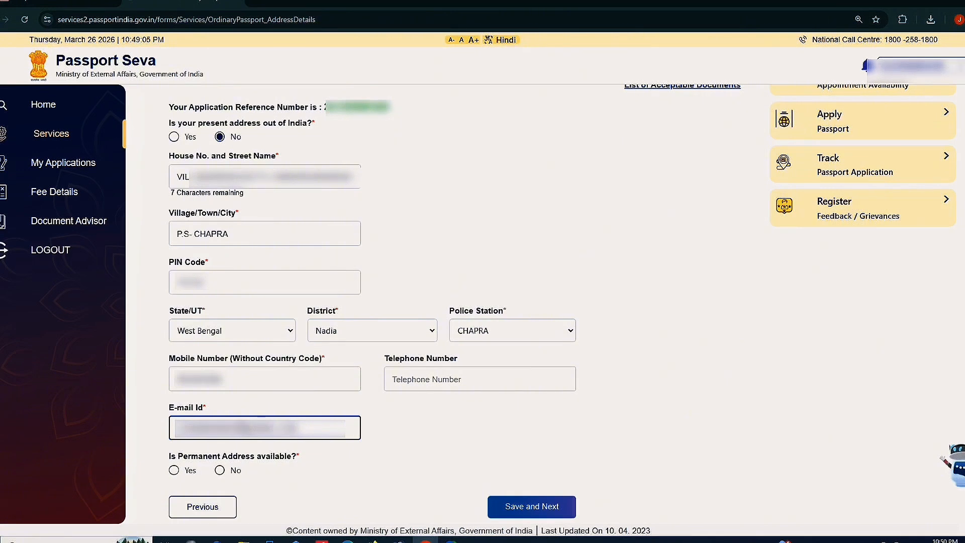
Mark the permanent address as available and same as present, then save, accepting the RPO notice
{"action": "left_click", "coordinate": [393, 434]}
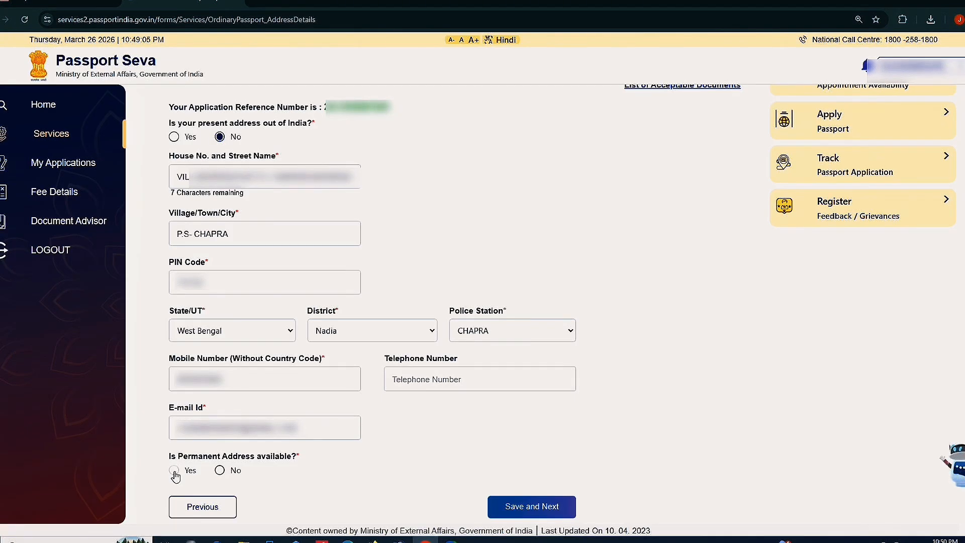
{"action": "left_click", "coordinate": [174, 471]}
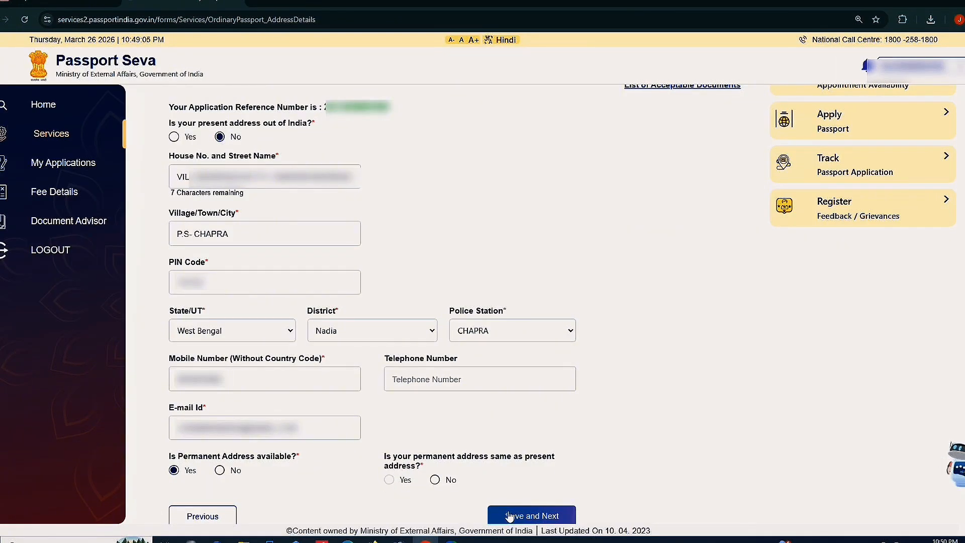
{"action": "left_click", "coordinate": [534, 517]}
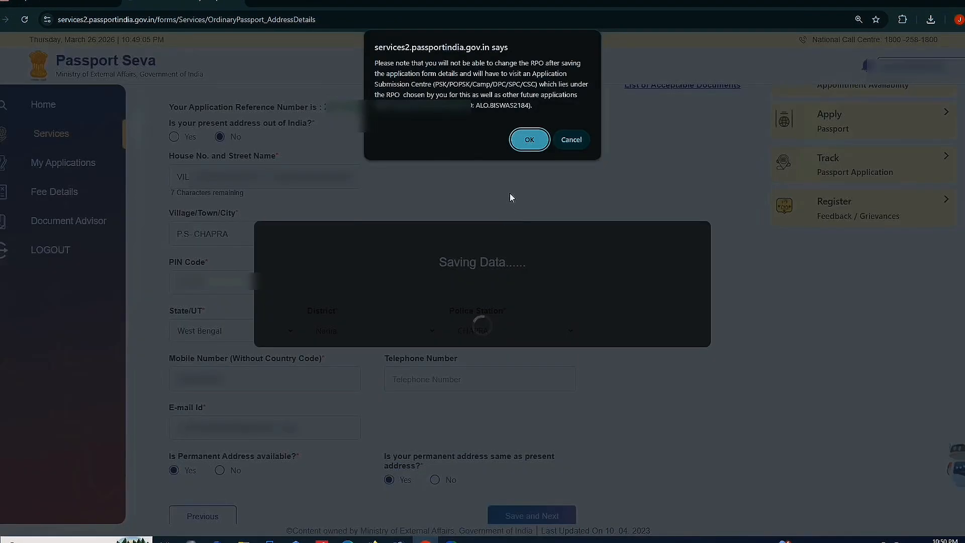
{"action": "left_click", "coordinate": [528, 140]}
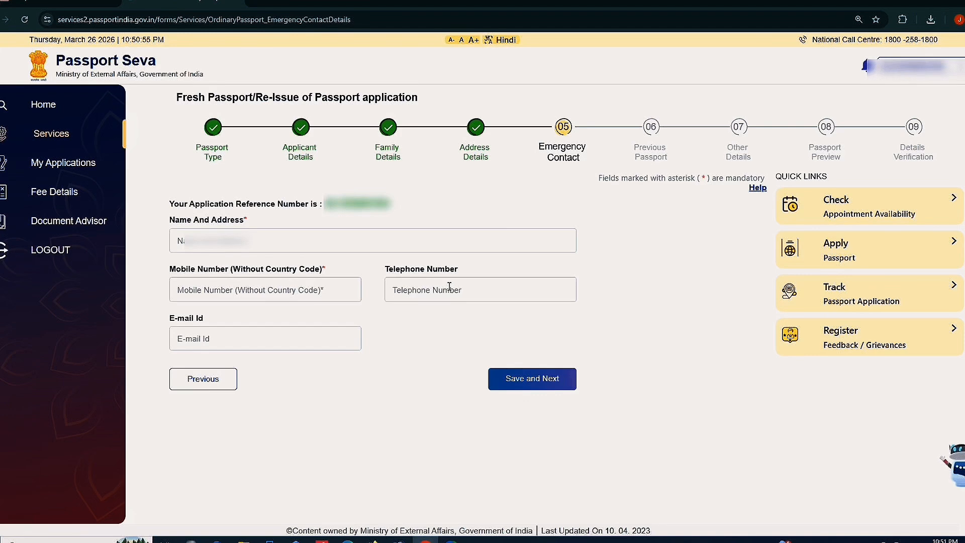
Enter the emergency contact's name, Kottayam/Ernakulam address and mobile number, then save and continue
{"action": "left_click", "coordinate": [216, 249]}
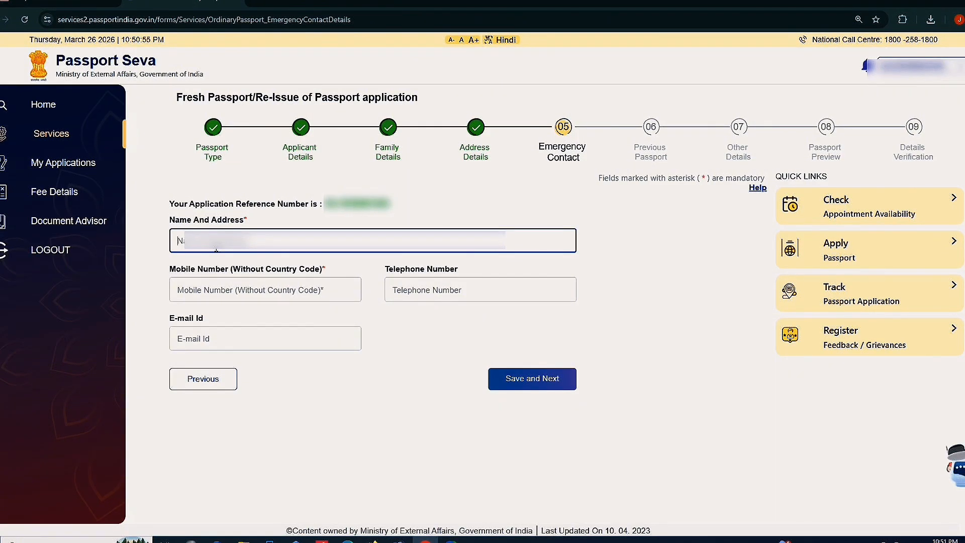
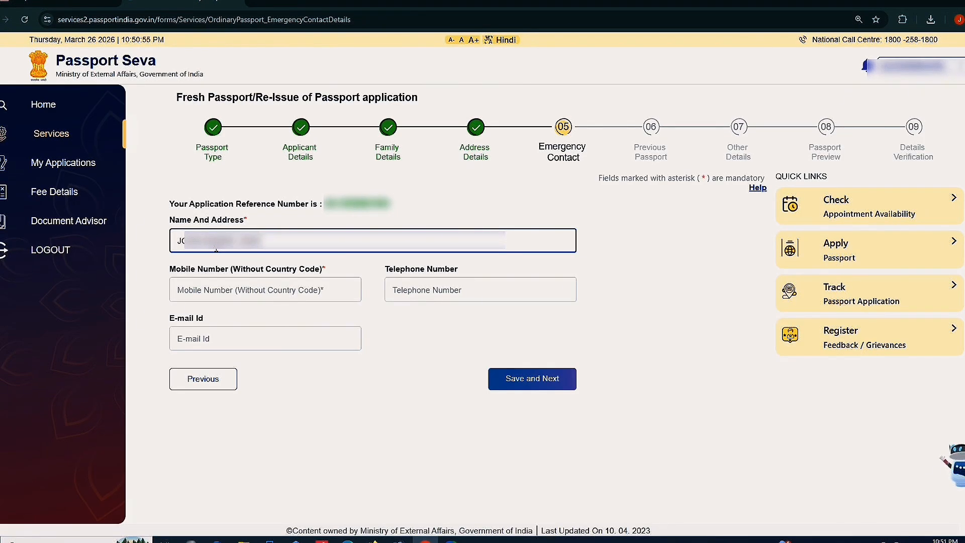
{"action": "type", "text": " KOTTAYAM"}
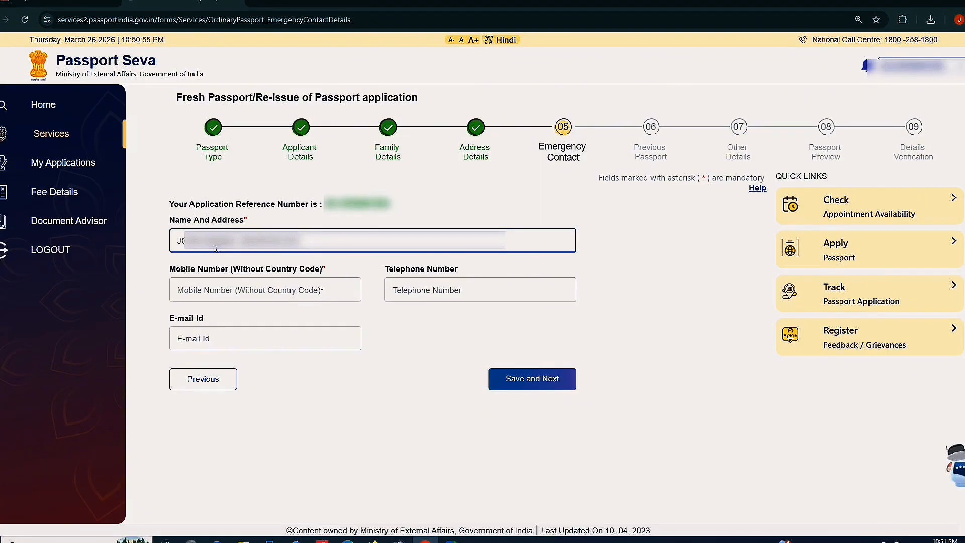
{"action": "type", "text": " KERALA 686001"}
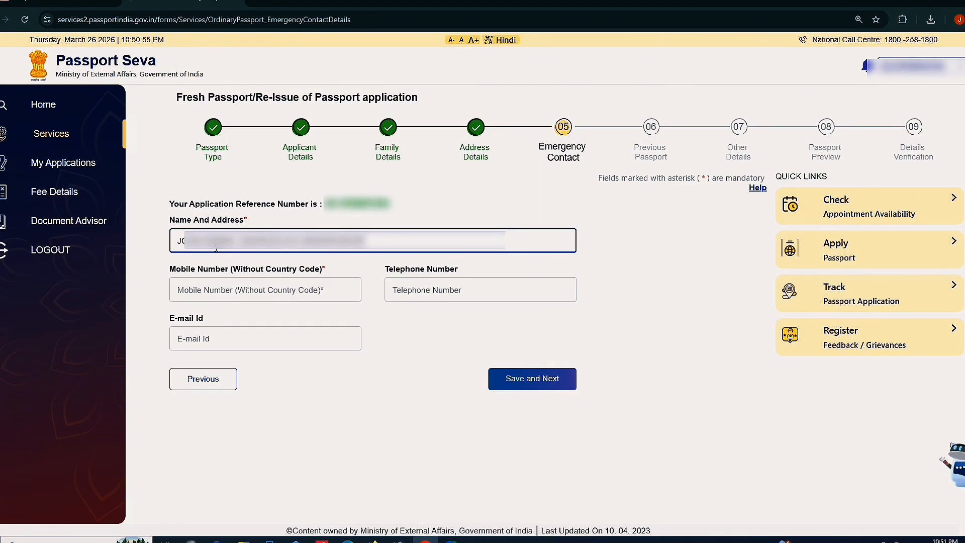
{"action": "type", "text": " ERNAKULAM - 682011"}
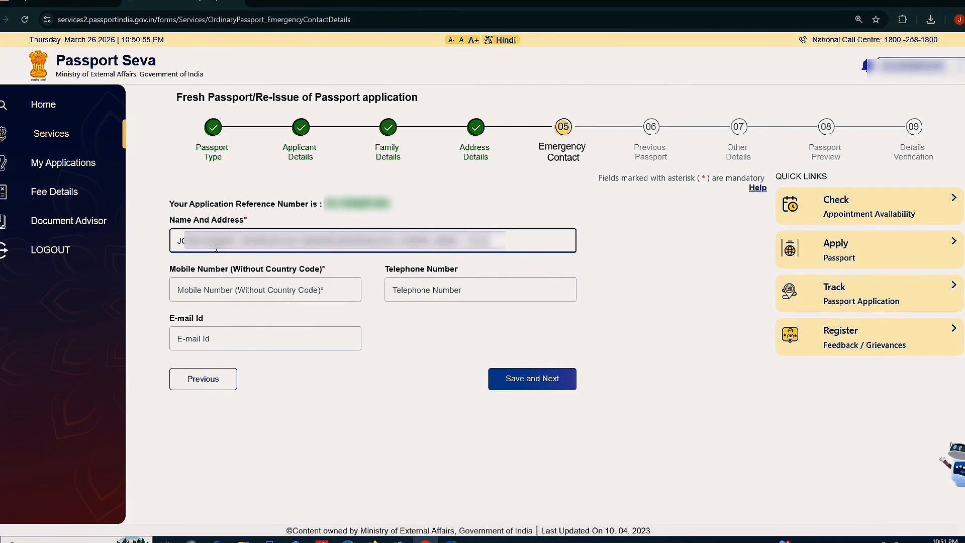
{"action": "left_click", "coordinate": [229, 295]}
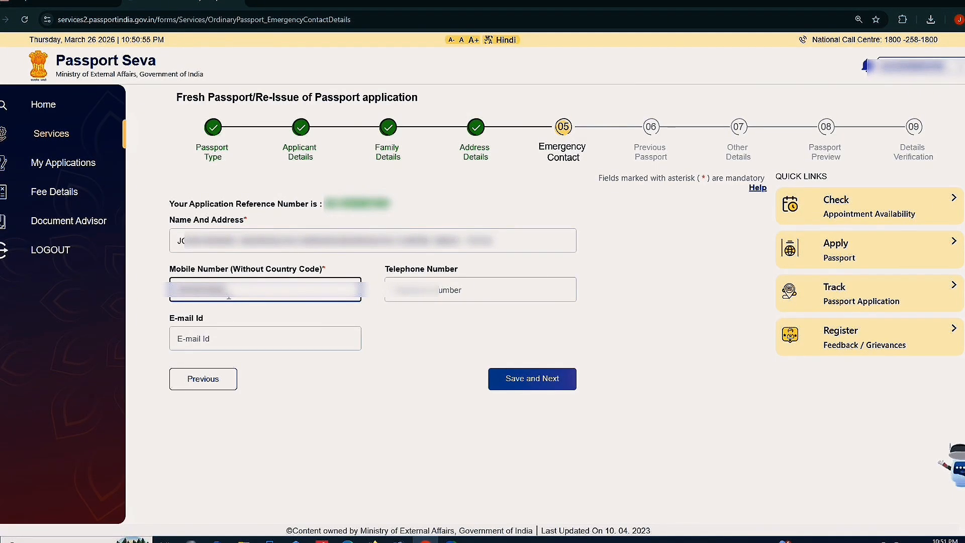
{"action": "left_click", "coordinate": [257, 331]}
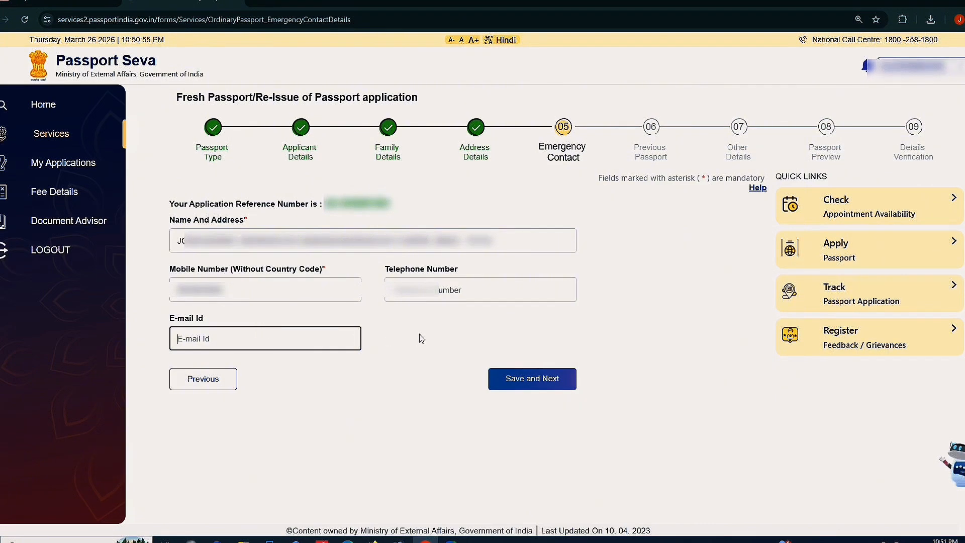
{"action": "left_click", "coordinate": [529, 382]}
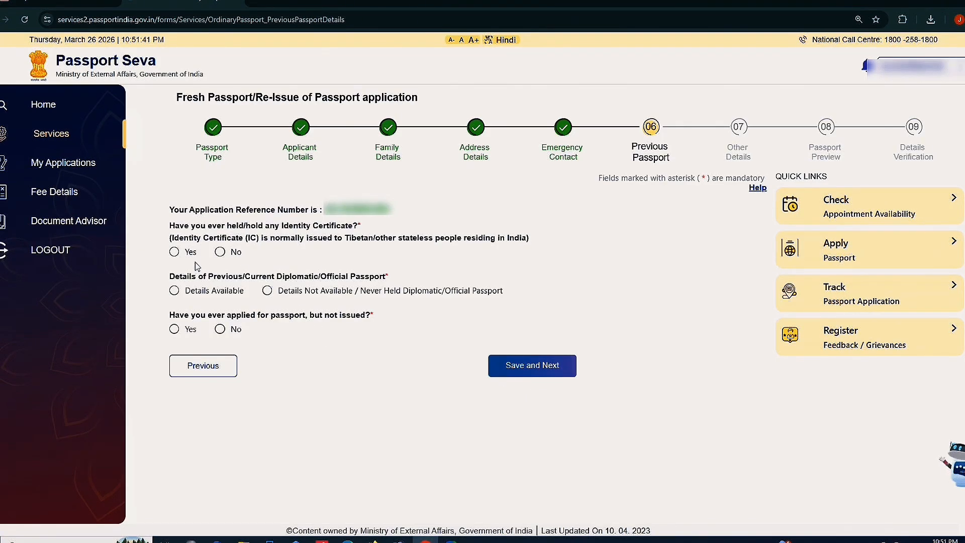
Answer No to Identity Certificate and passport applied-but-not-issued, then save the Previous Passport step
{"action": "left_click", "coordinate": [219, 252]}
{"action": "left_click", "coordinate": [220, 330]}
{"action": "left_click", "coordinate": [518, 367]}
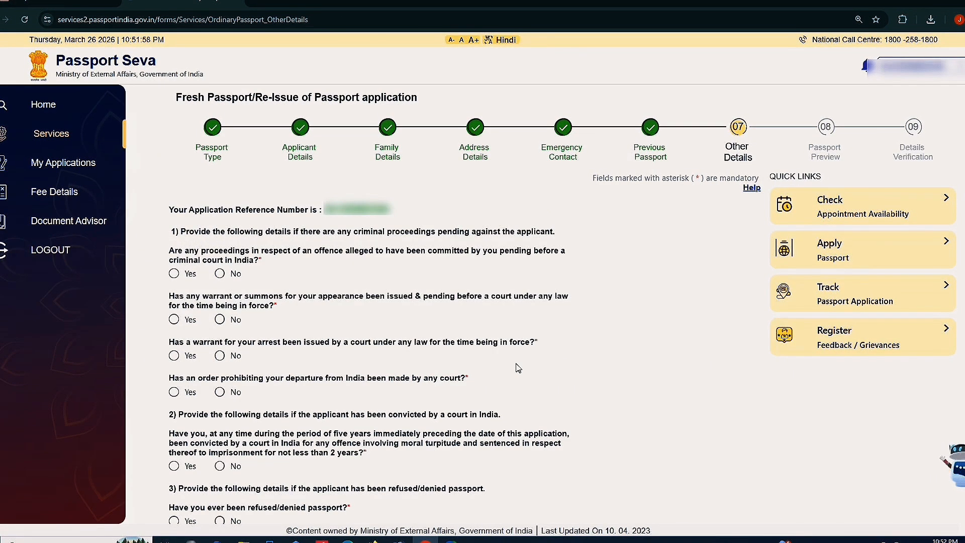
Answer No to all criminal proceedings questions and passport refused, impounded or revoked
{"action": "scroll", "coordinate": [518, 369], "scroll_direction": "down", "scroll_amount": 2}
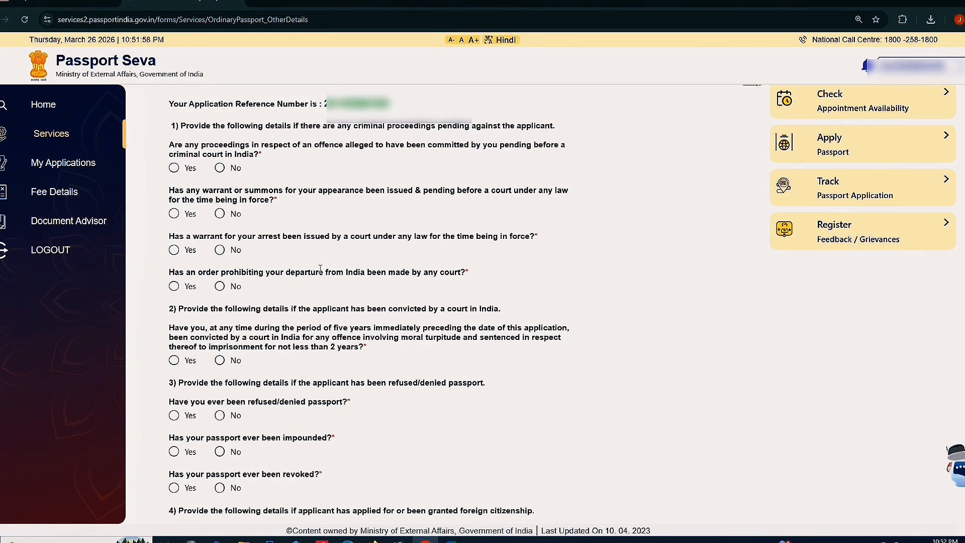
{"action": "left_click", "coordinate": [220, 170]}
{"action": "left_click", "coordinate": [219, 250]}
{"action": "left_click", "coordinate": [220, 213]}
{"action": "left_click", "coordinate": [220, 287]}
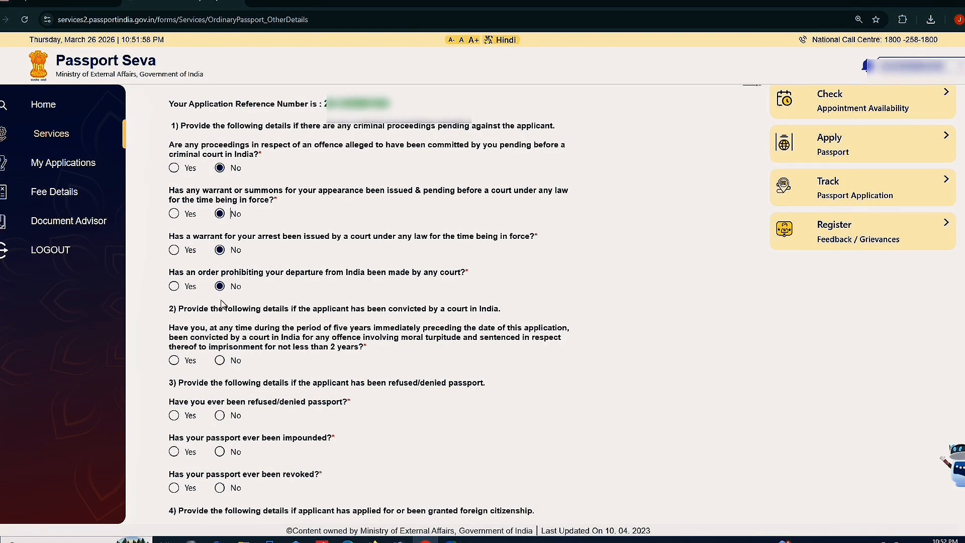
{"action": "left_click", "coordinate": [219, 362]}
{"action": "scroll", "coordinate": [219, 362], "scroll_direction": "down", "scroll_amount": 3}
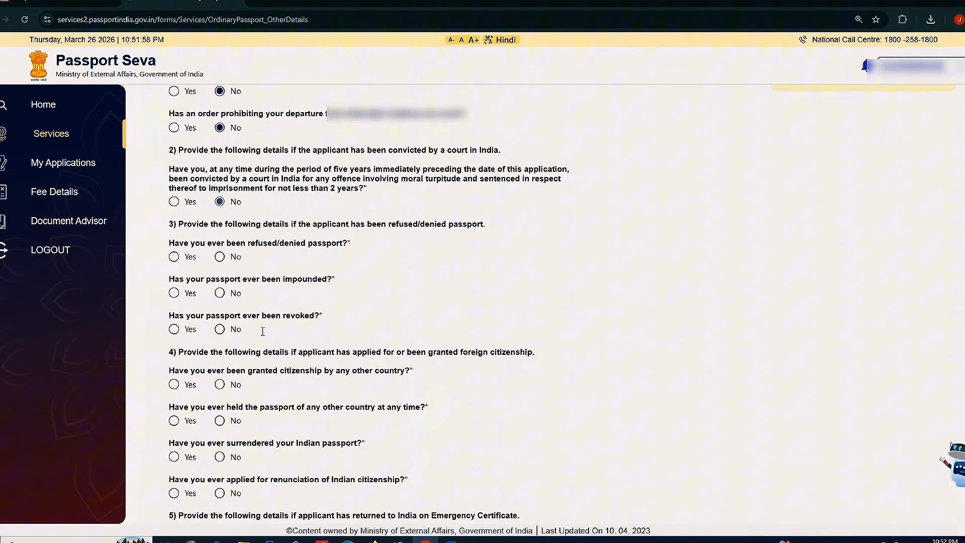
{"action": "left_click", "coordinate": [220, 257]}
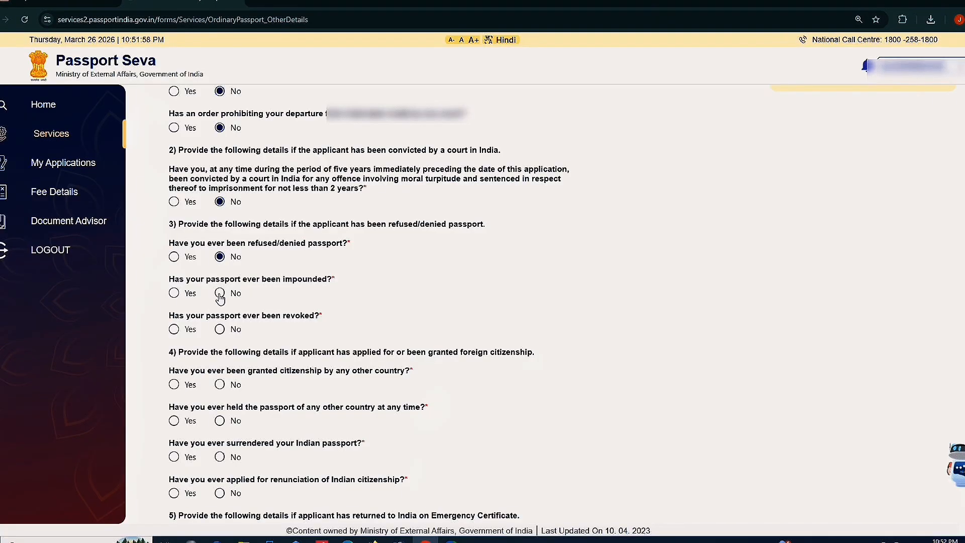
{"action": "left_click", "coordinate": [220, 293]}
{"action": "left_click", "coordinate": [220, 330]}
Answer No to the citizenship, Emergency Certificate, deportation and repatriation questions, then save
{"action": "scroll", "coordinate": [219, 329], "scroll_direction": "down", "scroll_amount": 2}
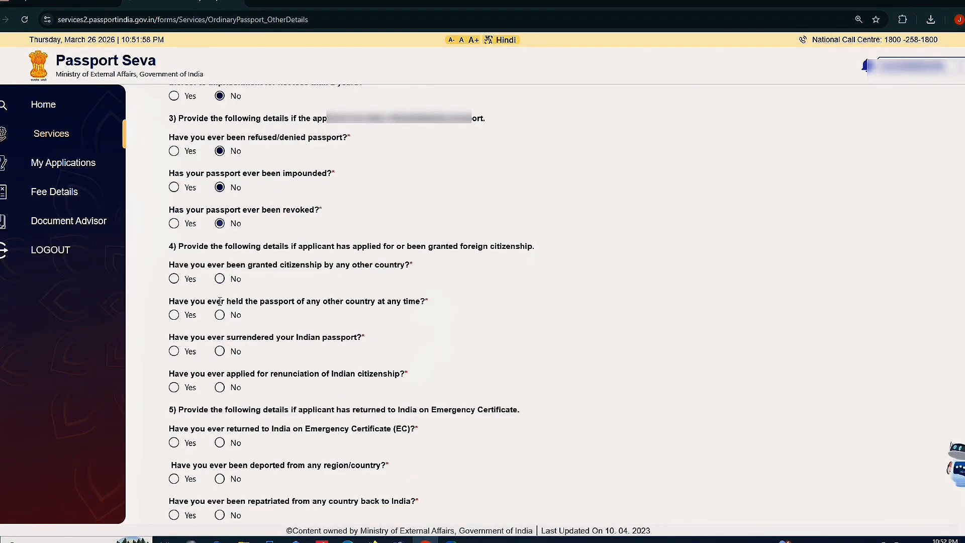
{"action": "left_click", "coordinate": [219, 279]}
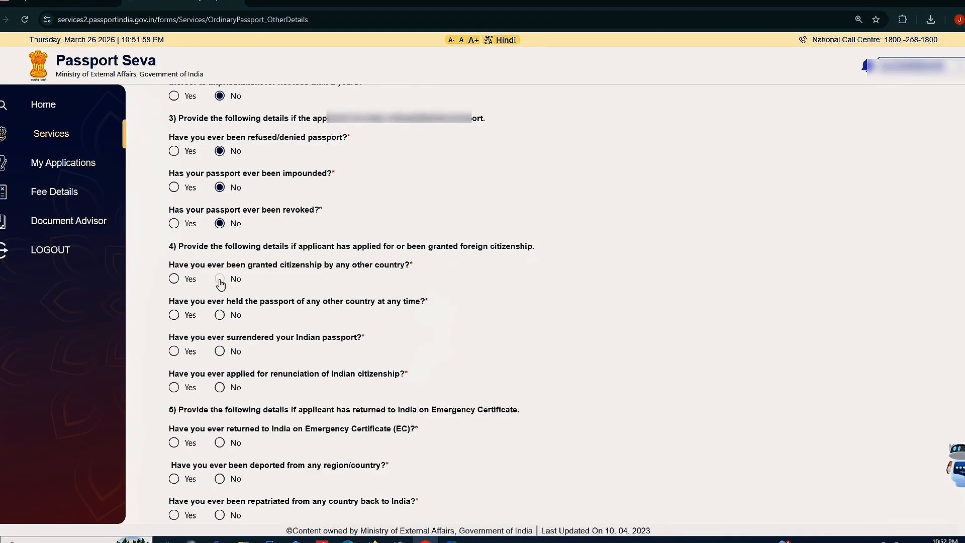
{"action": "left_click", "coordinate": [221, 351]}
{"action": "scroll", "coordinate": [220, 353], "scroll_direction": "down", "scroll_amount": 1}
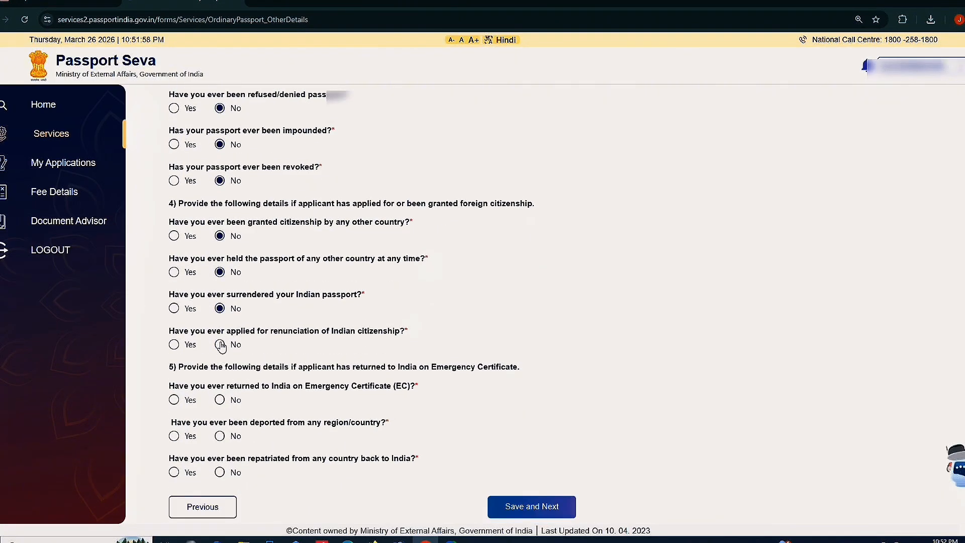
{"action": "left_click", "coordinate": [220, 344]}
{"action": "left_click", "coordinate": [220, 401]}
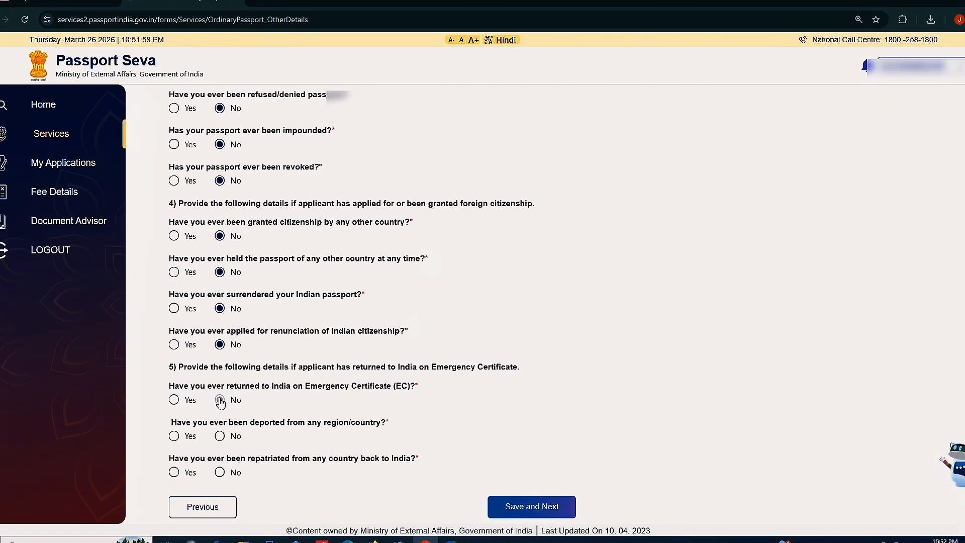
{"action": "left_click", "coordinate": [220, 436]}
{"action": "left_click", "coordinate": [219, 472]}
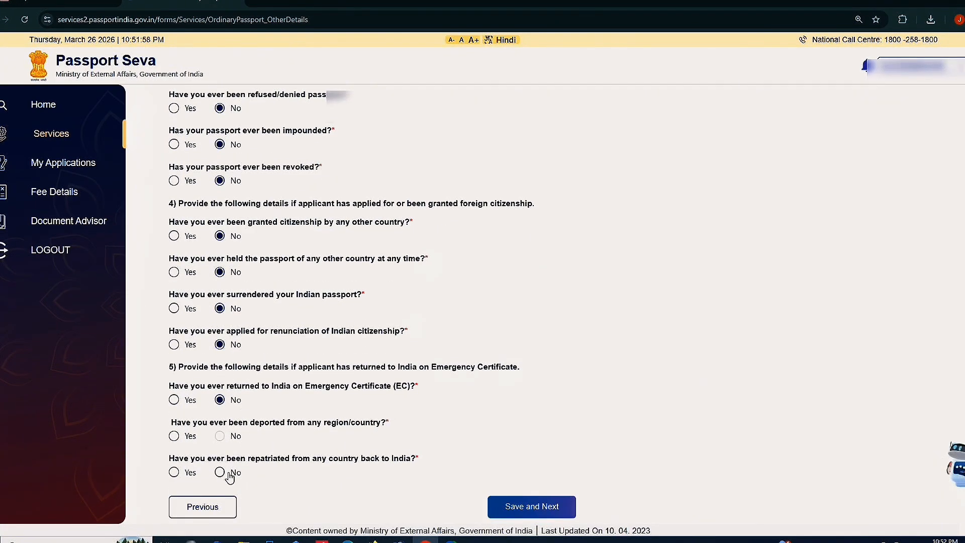
{"action": "left_click", "coordinate": [542, 516]}
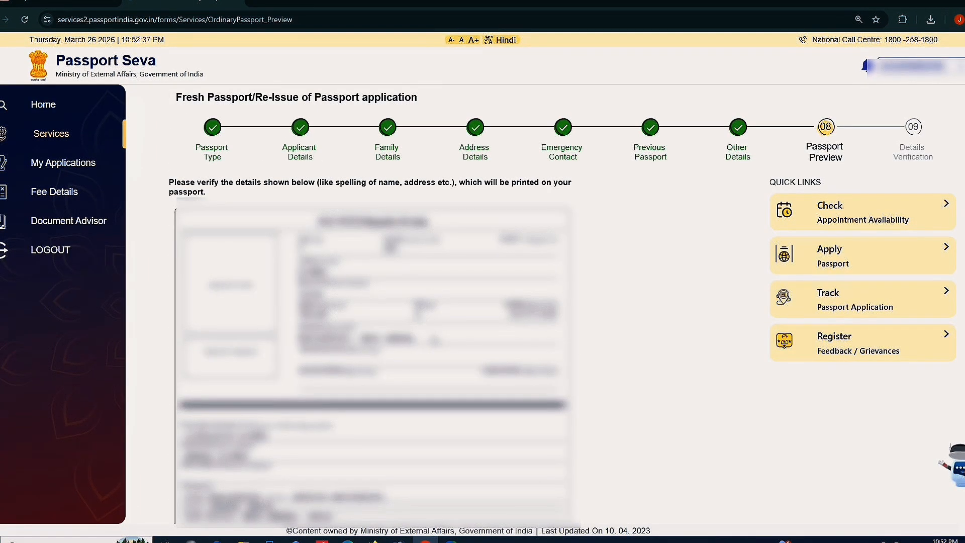
Review the preview details and address lines, then tick the true-and-correct declaration checkbox
{"action": "scroll", "coordinate": [434, 340], "scroll_direction": "down", "scroll_amount": 2}
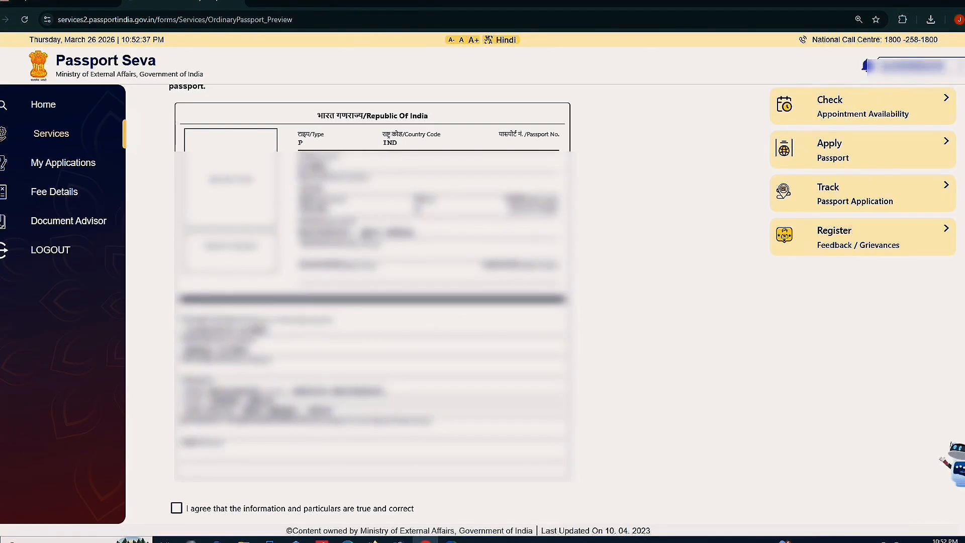
{"action": "left_click_drag", "start_coordinate": [180, 324], "coordinate": [277, 350]}
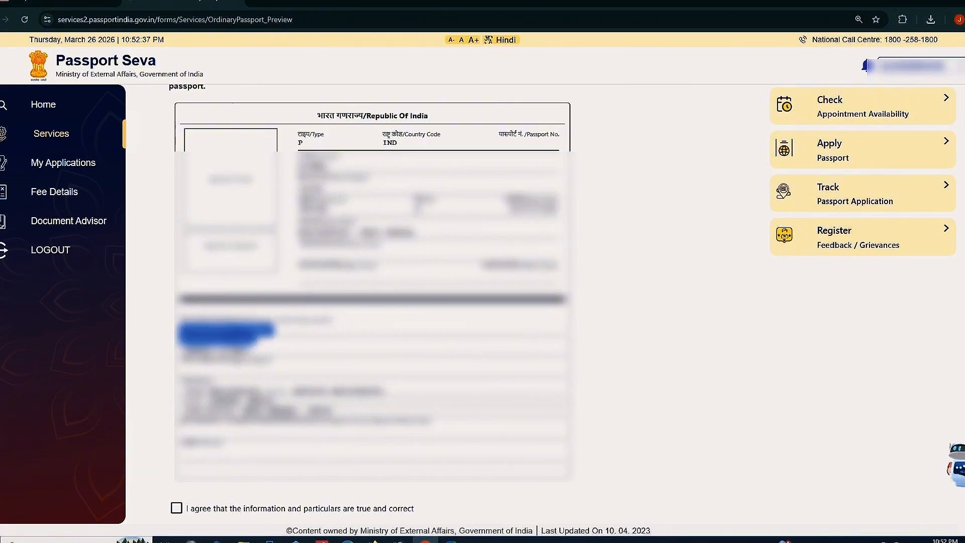
{"action": "left_click_drag", "start_coordinate": [199, 350], "coordinate": [262, 352]}
{"action": "left_click", "coordinate": [194, 391]}
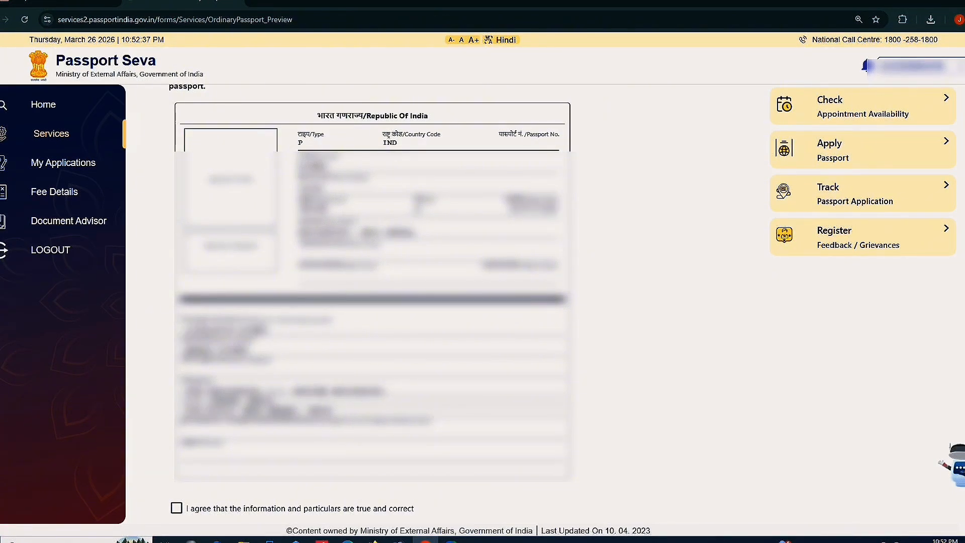
{"action": "left_click_drag", "start_coordinate": [193, 391], "coordinate": [324, 391]}
{"action": "left_click", "coordinate": [345, 409]}
{"action": "left_click_drag", "start_coordinate": [199, 401], "coordinate": [320, 411]}
{"action": "left_click", "coordinate": [332, 416]}
{"action": "scroll", "coordinate": [337, 370], "scroll_direction": "down", "scroll_amount": 1}
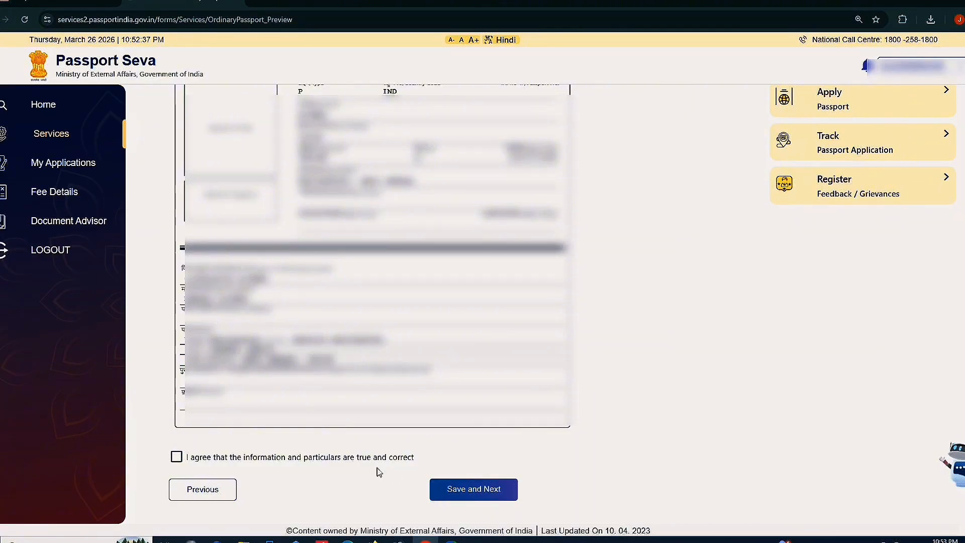
{"action": "left_click", "coordinate": [176, 457]}
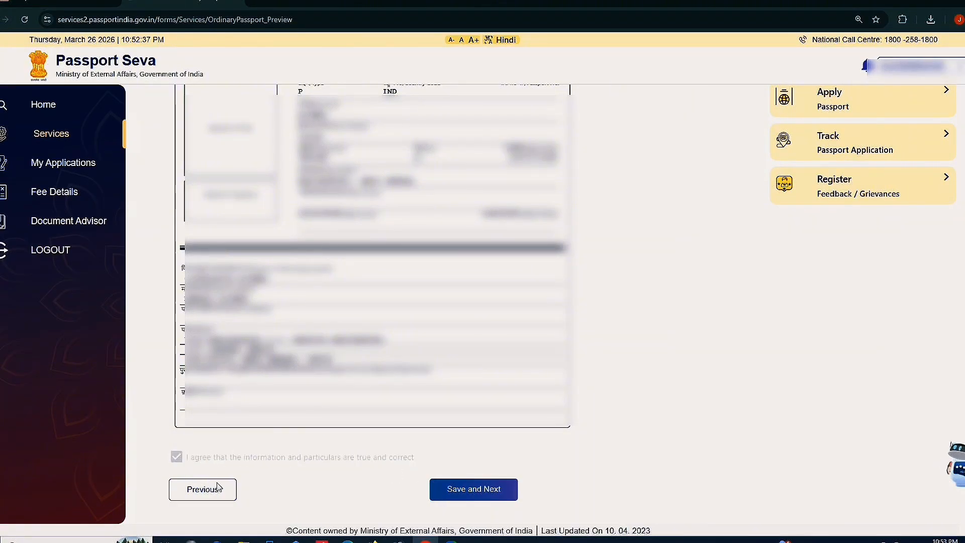
Save the preview and choose the birth certificate as Proof of Birth
{"action": "left_click", "coordinate": [468, 491]}
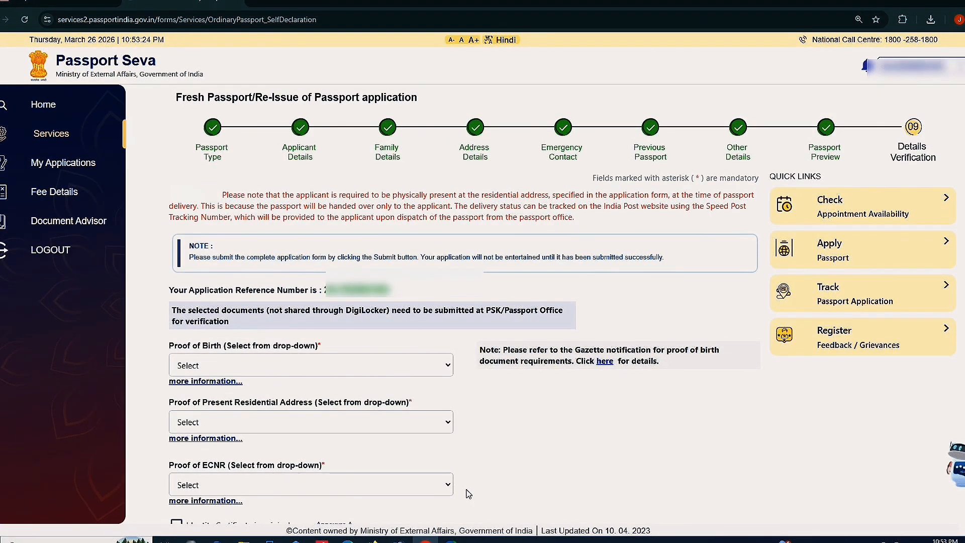
{"action": "scroll", "coordinate": [431, 503], "scroll_direction": "down", "scroll_amount": 4}
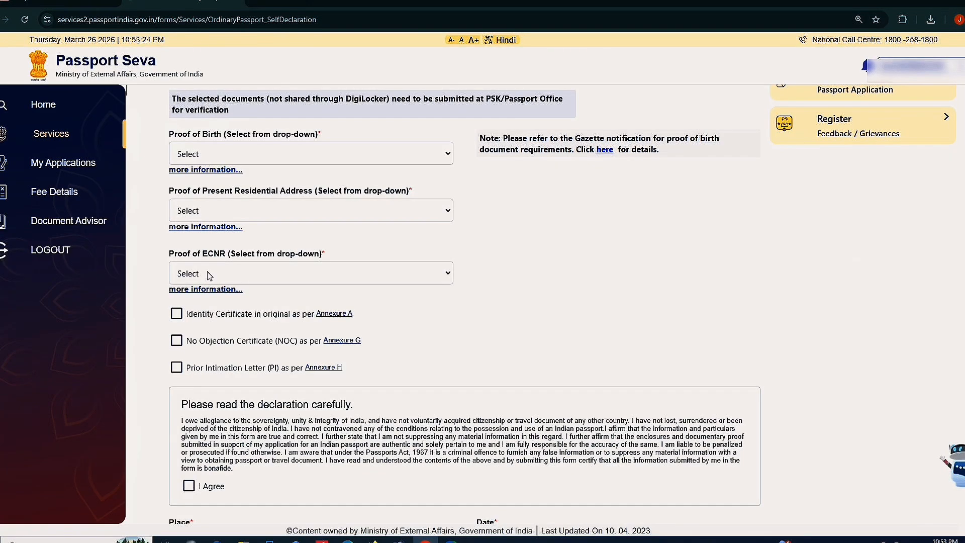
{"action": "left_click", "coordinate": [223, 161]}
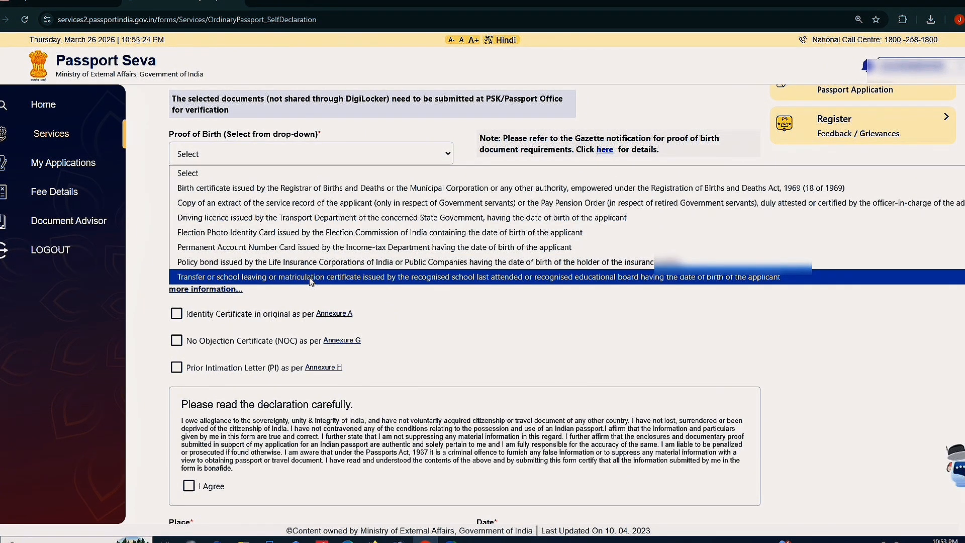
{"action": "left_click", "coordinate": [311, 191]}
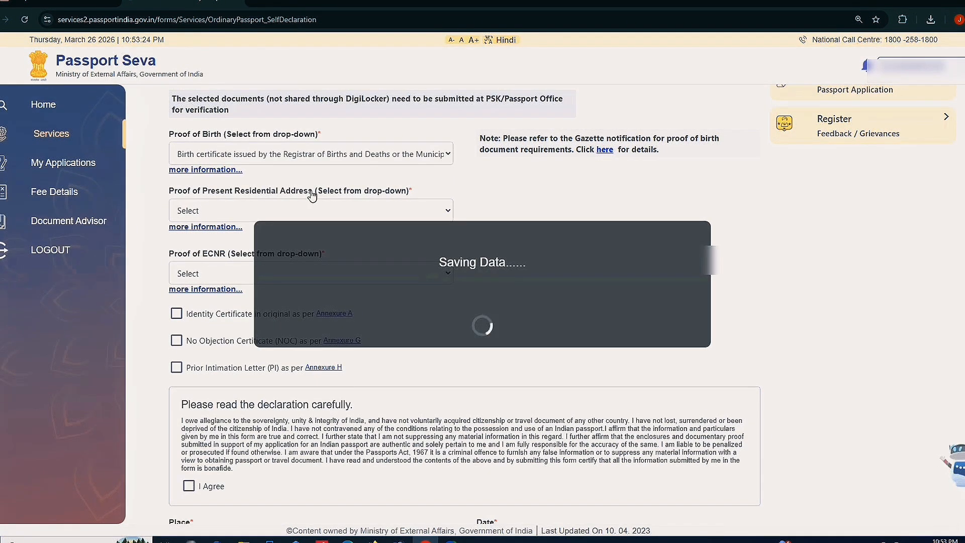
Select Aadhaar Card (Address Proof) as proof of present residential address
{"action": "scroll", "coordinate": [290, 194], "scroll_direction": "down", "scroll_amount": 1}
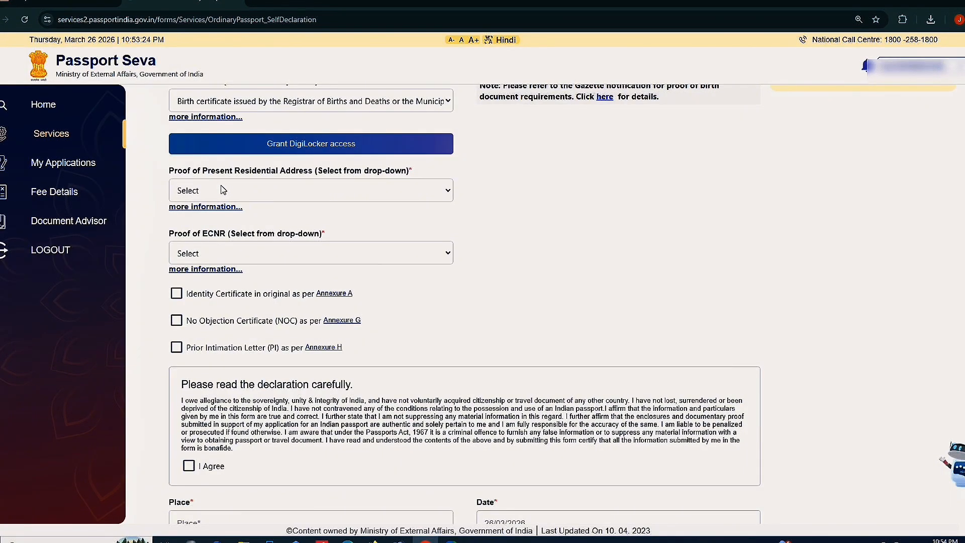
{"action": "left_click", "coordinate": [249, 193]}
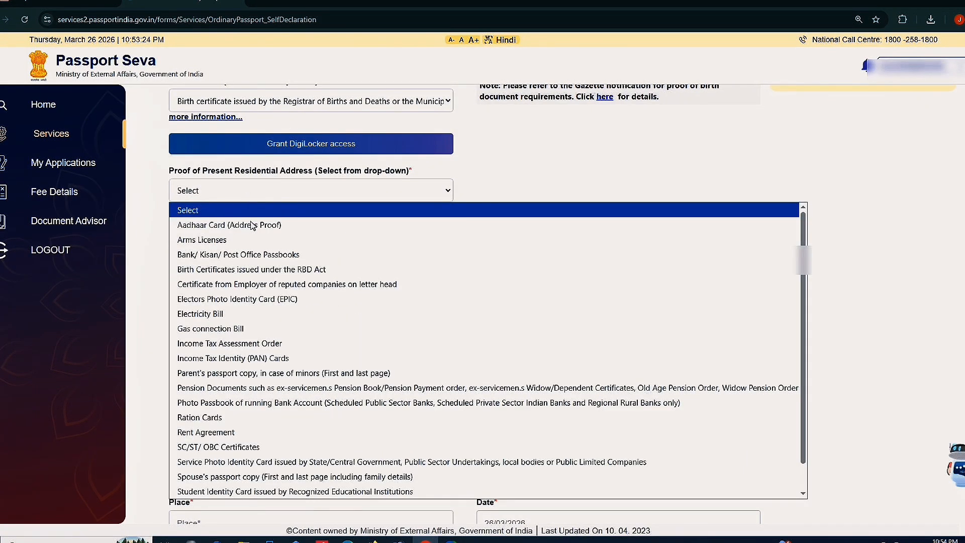
{"action": "scroll", "coordinate": [267, 300], "scroll_direction": "down", "scroll_amount": 1}
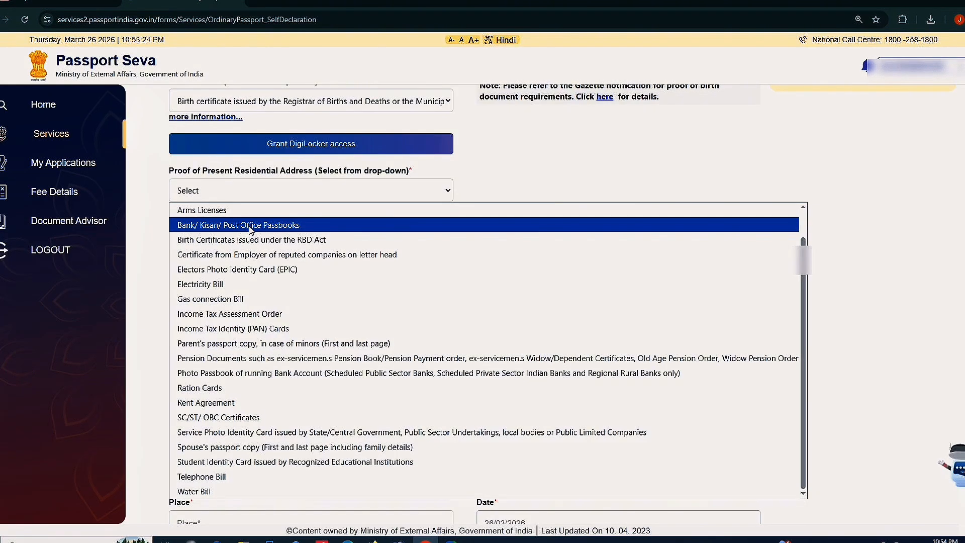
{"action": "scroll", "coordinate": [250, 229], "scroll_direction": "up", "scroll_amount": 1}
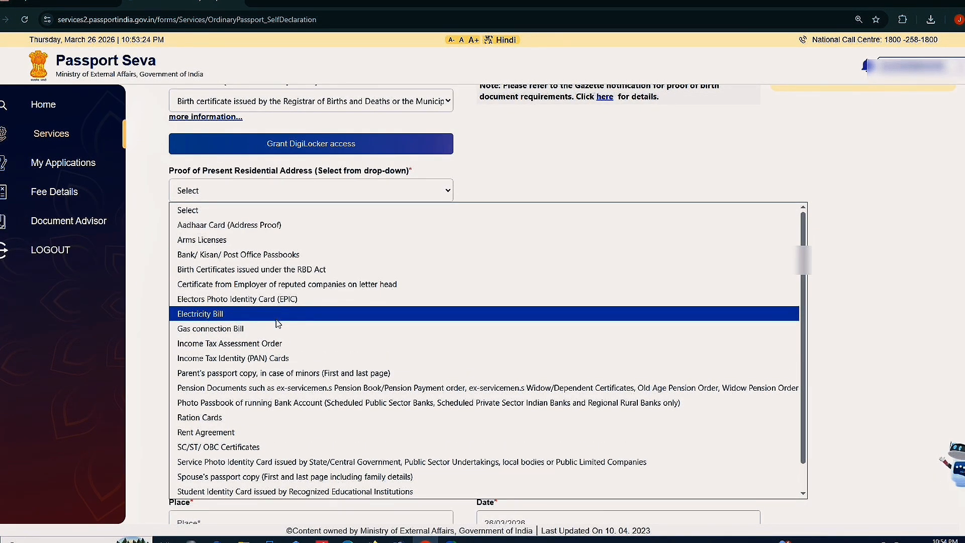
{"action": "scroll", "coordinate": [274, 352], "scroll_direction": "down", "scroll_amount": 1}
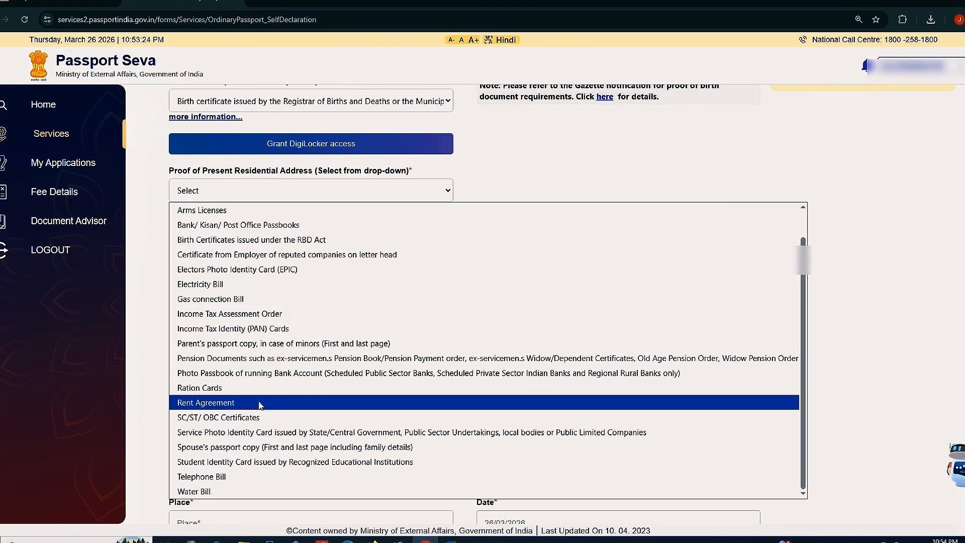
{"action": "scroll", "coordinate": [299, 380], "scroll_direction": "up", "scroll_amount": 1}
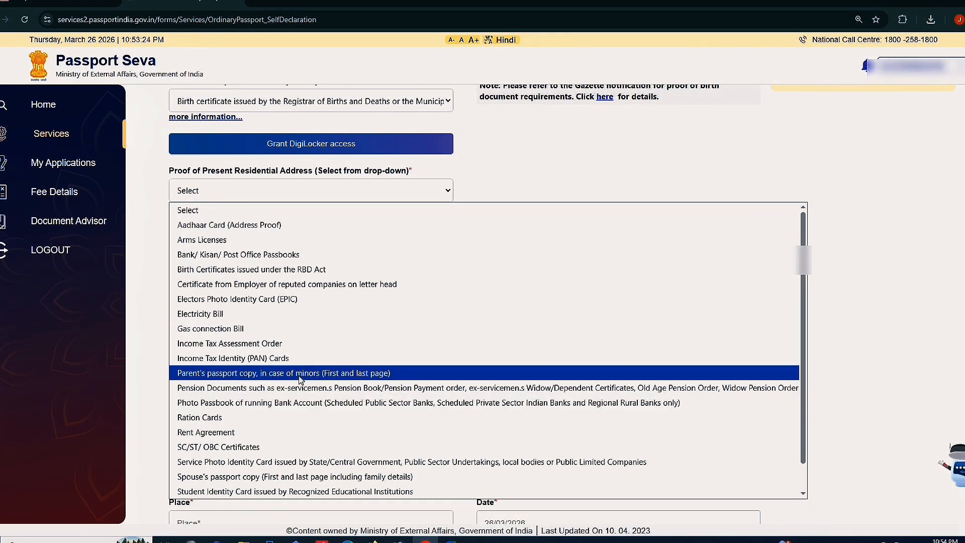
{"action": "key", "text": "Escape"}
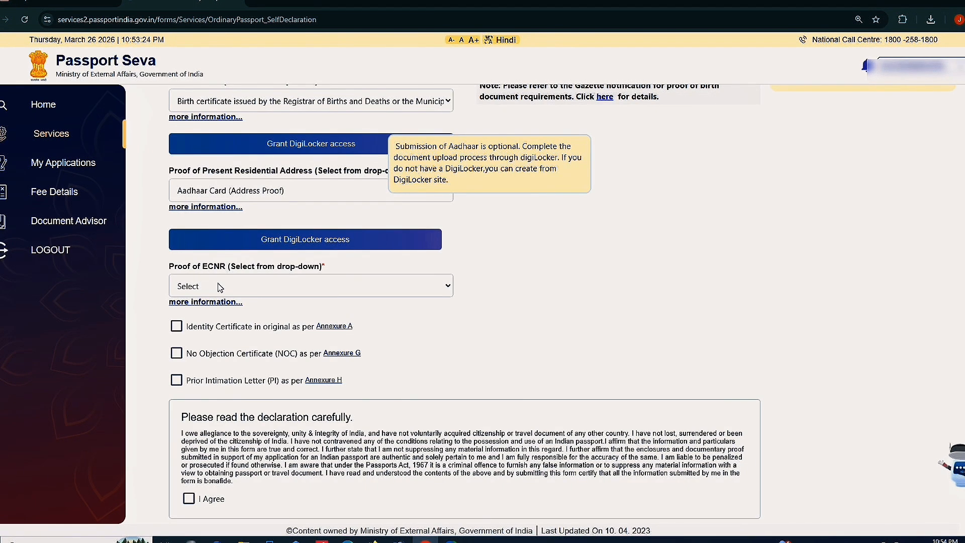
Choose Matriculation or Higher Educational Pass Certificate as ECNR proof, then scroll to the declaration
{"action": "left_click", "coordinate": [220, 286]}
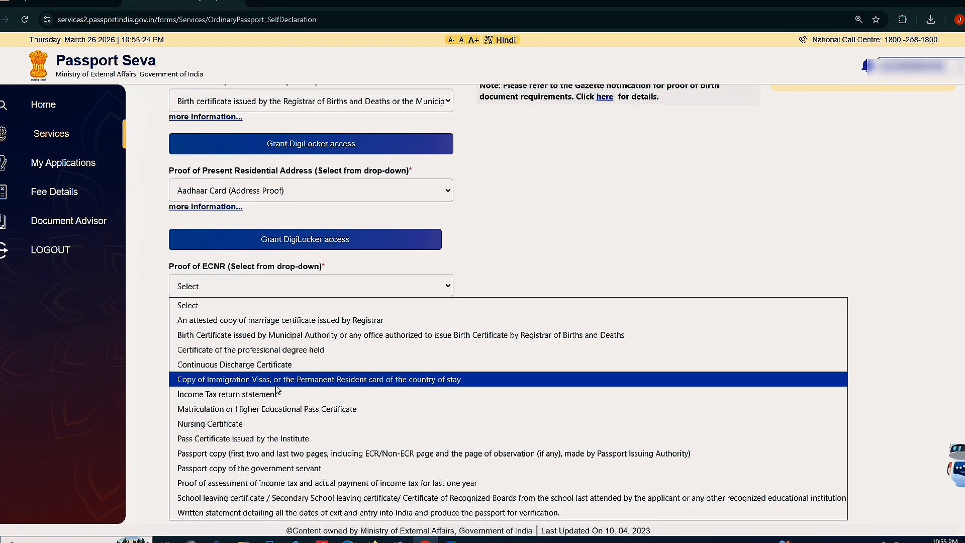
{"action": "key", "text": "Escape"}
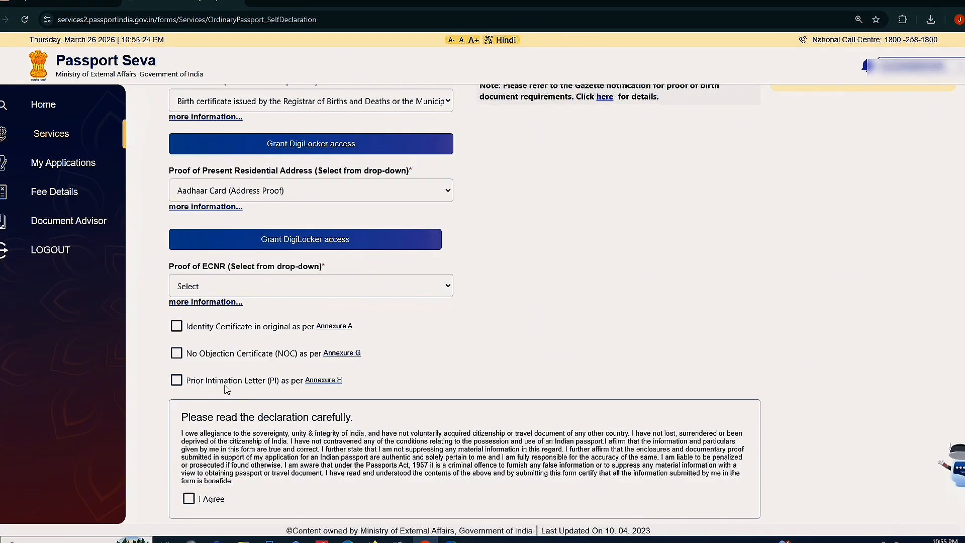
{"action": "key", "text": "Down"}
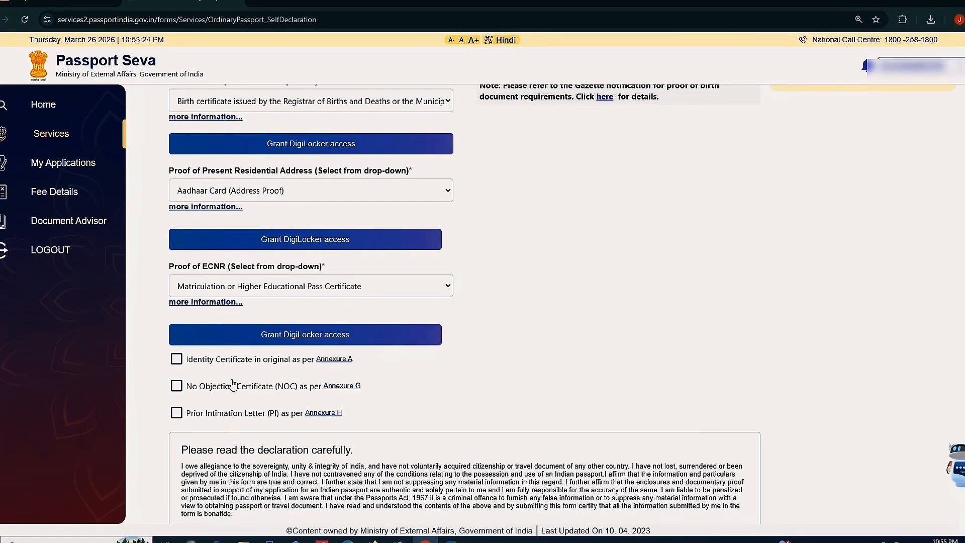
{"action": "scroll", "coordinate": [229, 386], "scroll_direction": "down", "scroll_amount": 4}
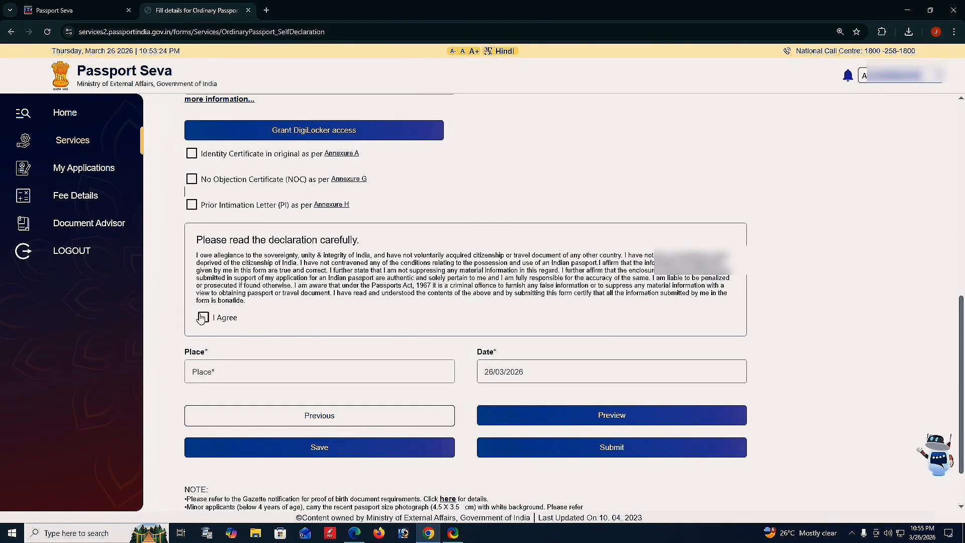
Agree to the declaration, enter Place CHAPRA, and save the application form
{"action": "left_click", "coordinate": [202, 318]}
{"action": "left_click", "coordinate": [225, 372]}
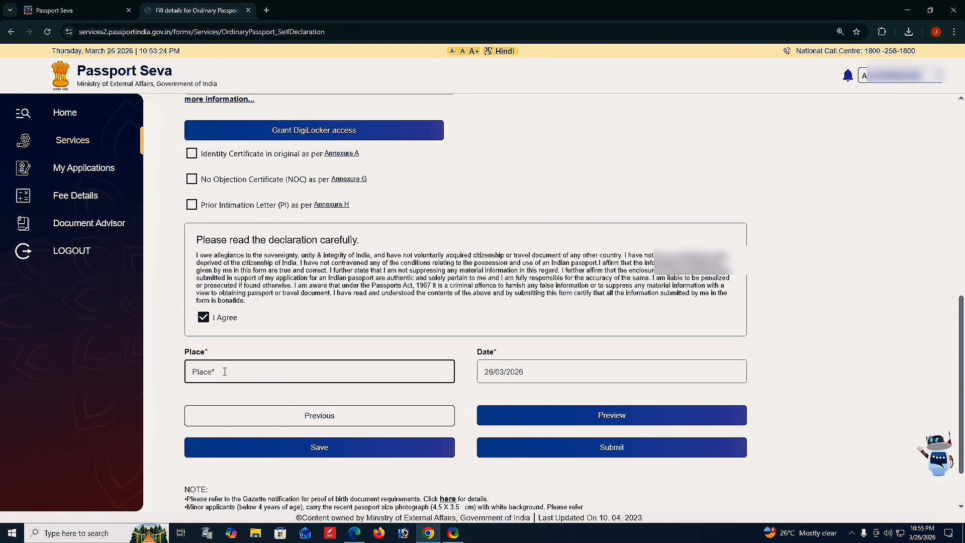
{"action": "type", "text": "CHAPRA"}
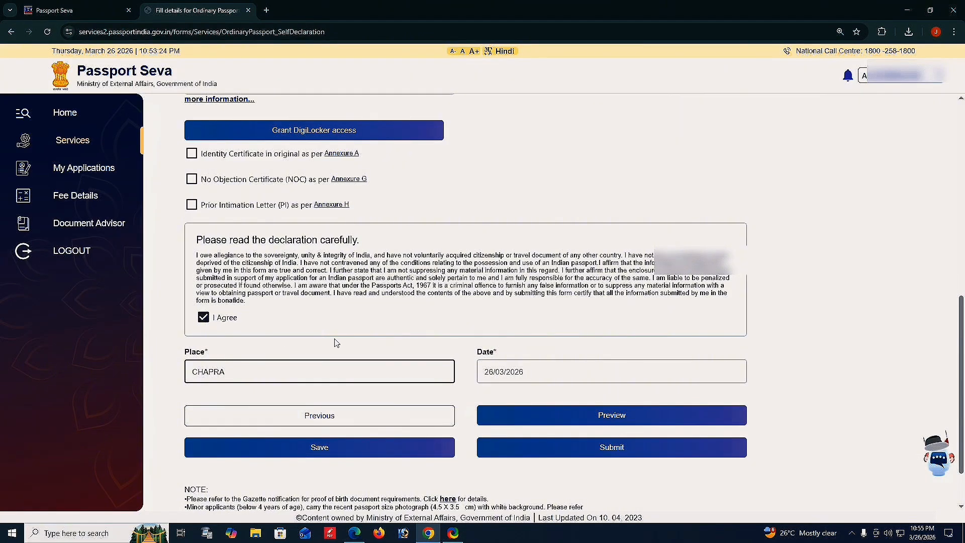
{"action": "left_click", "coordinate": [312, 447]}
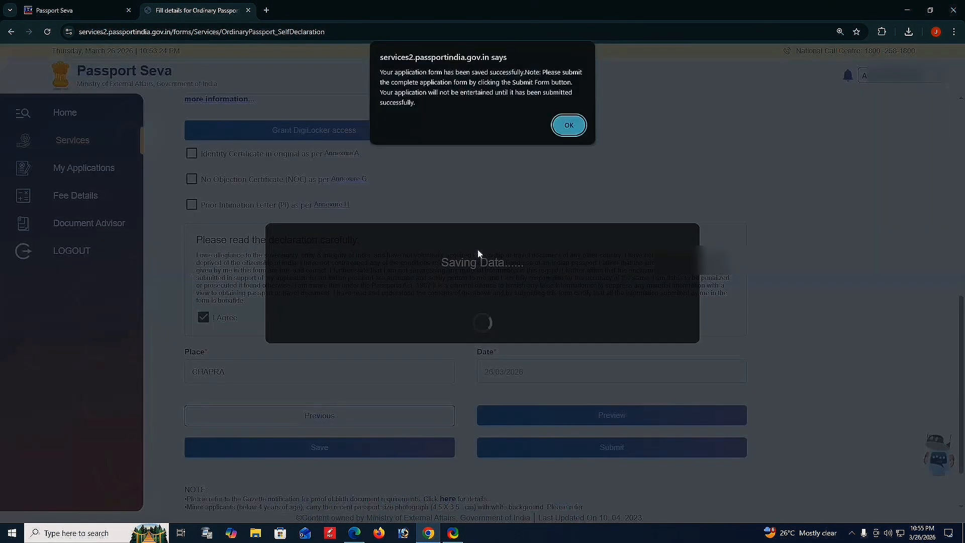
{"action": "left_click", "coordinate": [568, 126]}
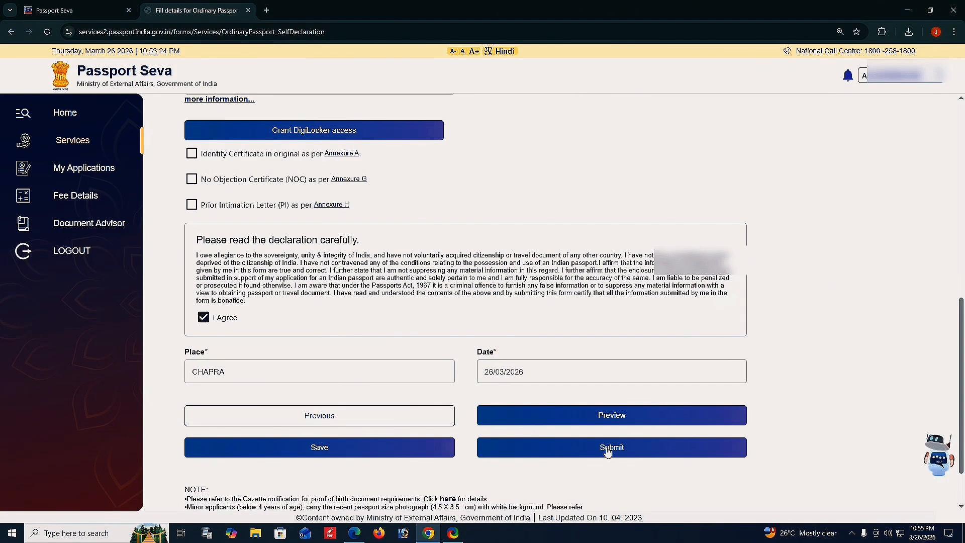
Look over the application form in Preview, close it, and submit the form
{"action": "left_click", "coordinate": [604, 417]}
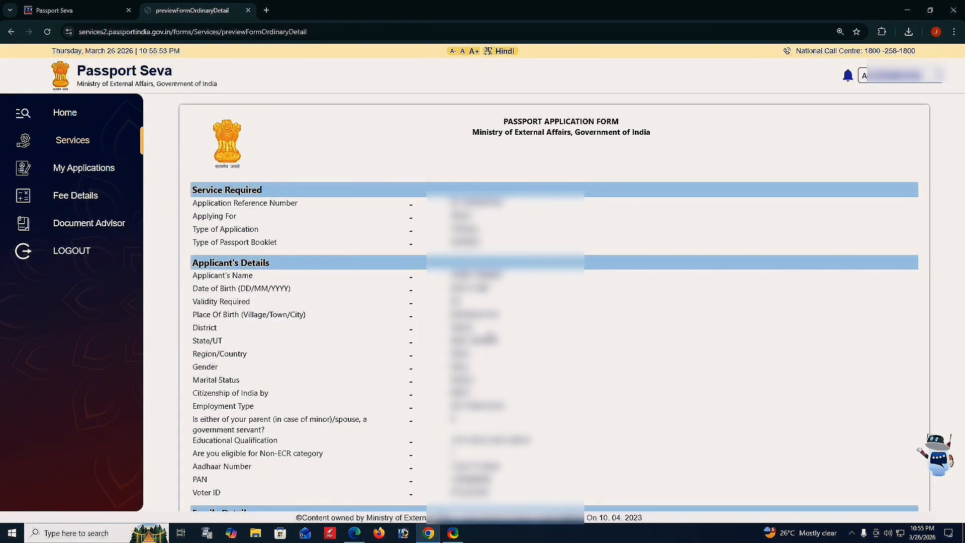
{"action": "scroll", "coordinate": [604, 418], "scroll_direction": "down", "scroll_amount": 5}
{"action": "scroll", "coordinate": [554, 303], "scroll_direction": "down", "scroll_amount": 3}
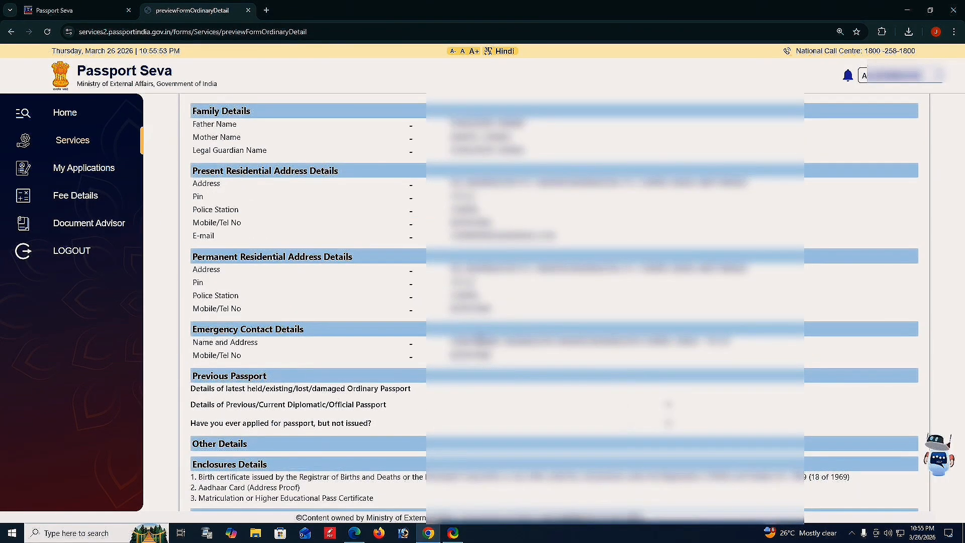
{"action": "scroll", "coordinate": [553, 302], "scroll_direction": "up", "scroll_amount": 4}
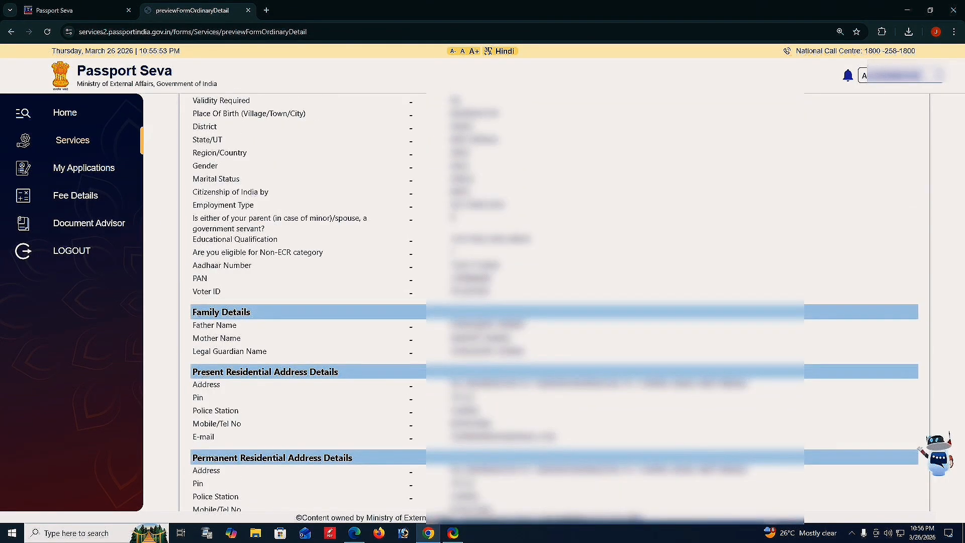
{"action": "scroll", "coordinate": [578, 452], "scroll_direction": "down", "scroll_amount": 8}
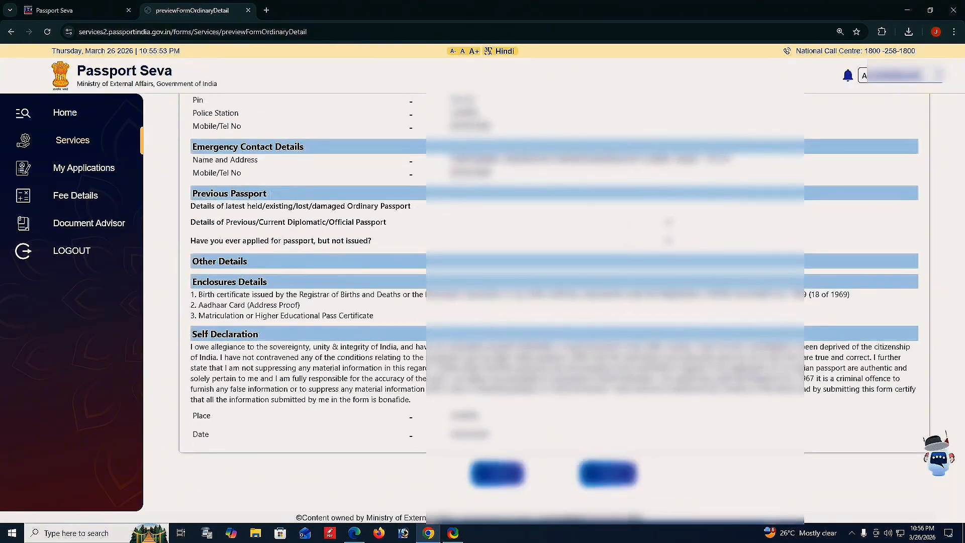
{"action": "left_click", "coordinate": [601, 475]}
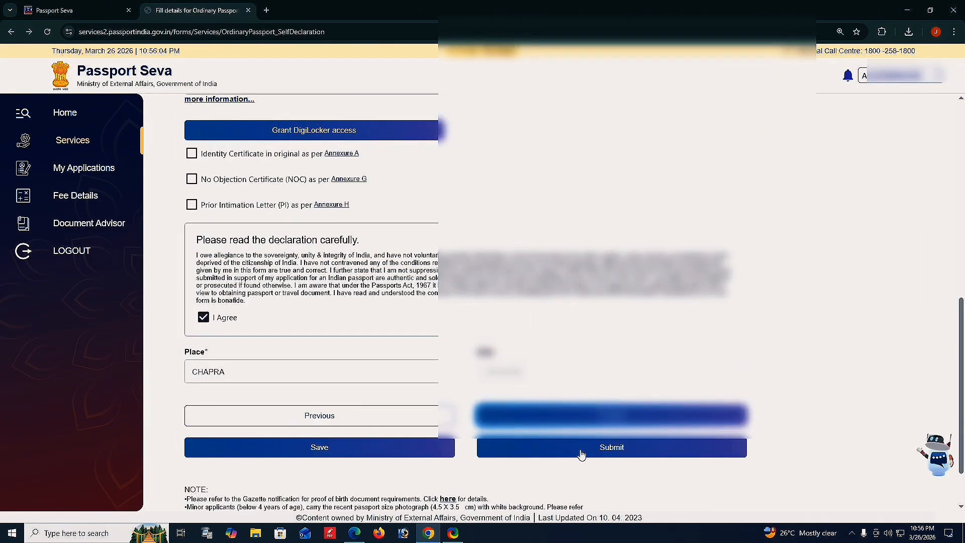
{"action": "left_click", "coordinate": [603, 452]}
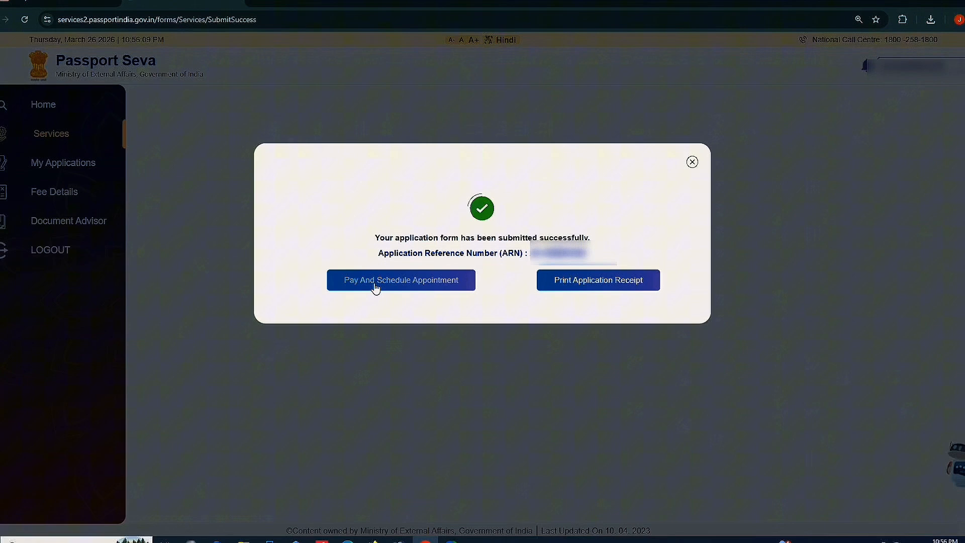
Schedule the appointment at PSK Berhampore, keeping 27/03/2026 as the date
{"action": "left_click", "coordinate": [374, 284]}
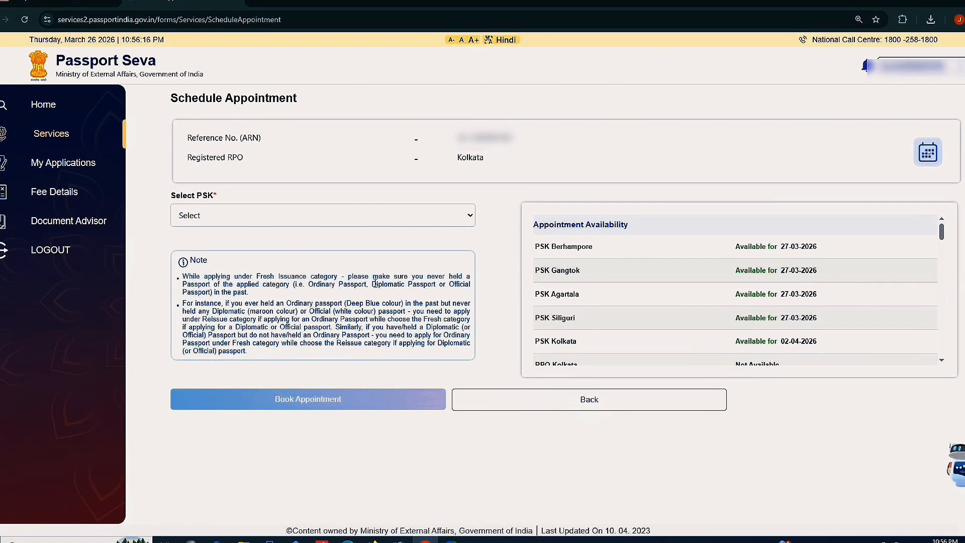
{"action": "left_click", "coordinate": [299, 216]}
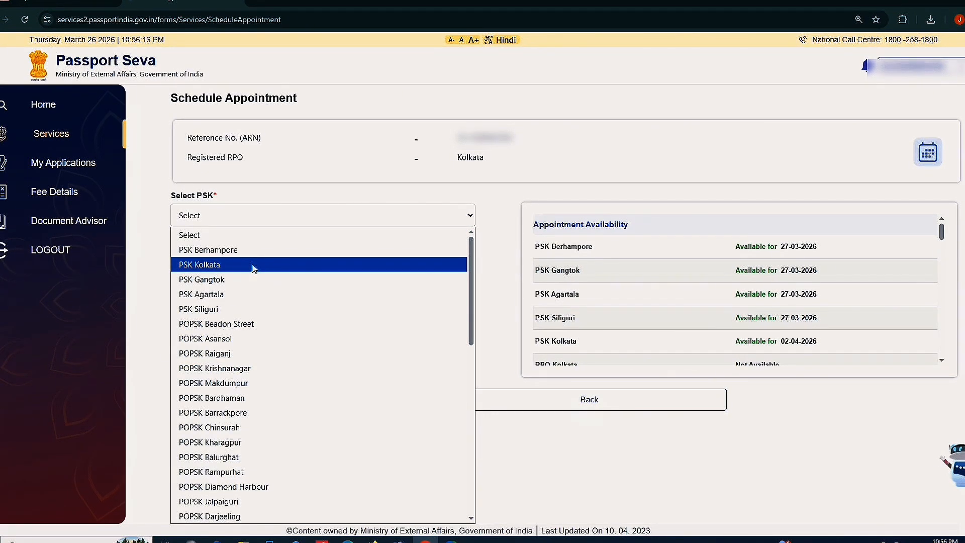
{"action": "left_click", "coordinate": [254, 250]}
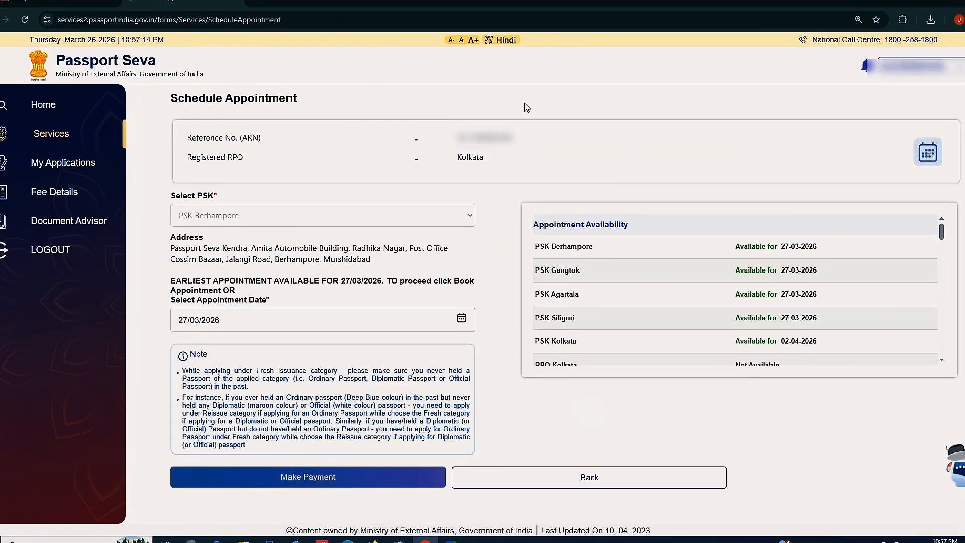
{"action": "left_click", "coordinate": [463, 320]}
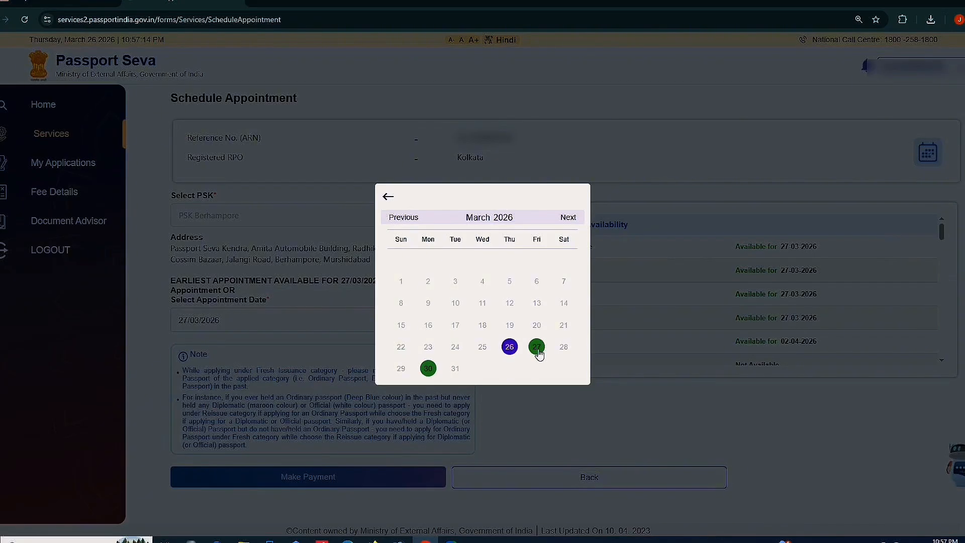
{"action": "left_click", "coordinate": [568, 219]}
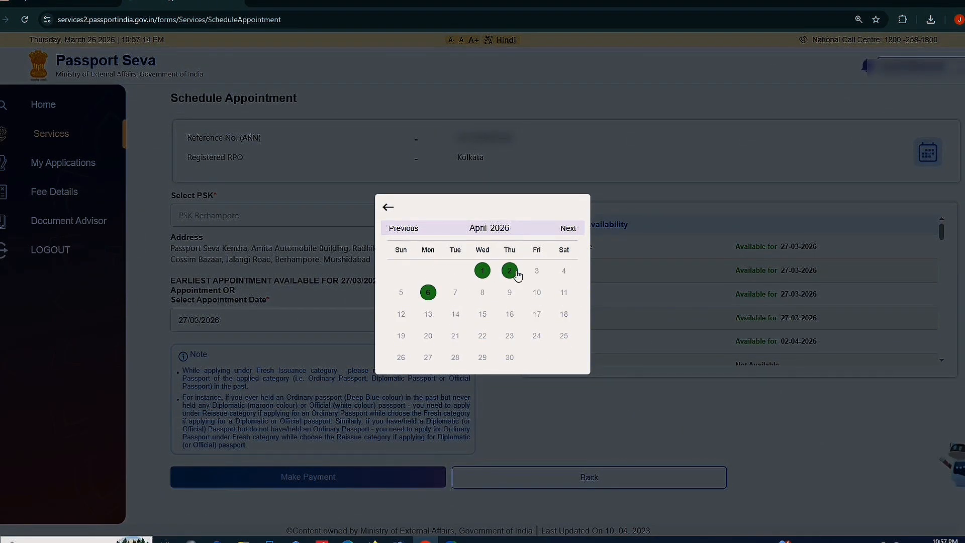
{"action": "left_click", "coordinate": [385, 210]}
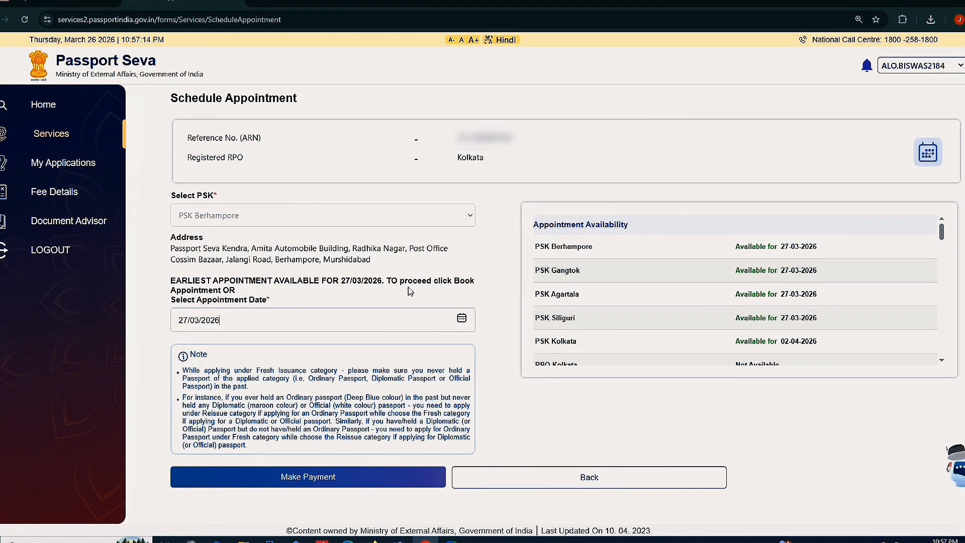
{"action": "left_click", "coordinate": [462, 321]}
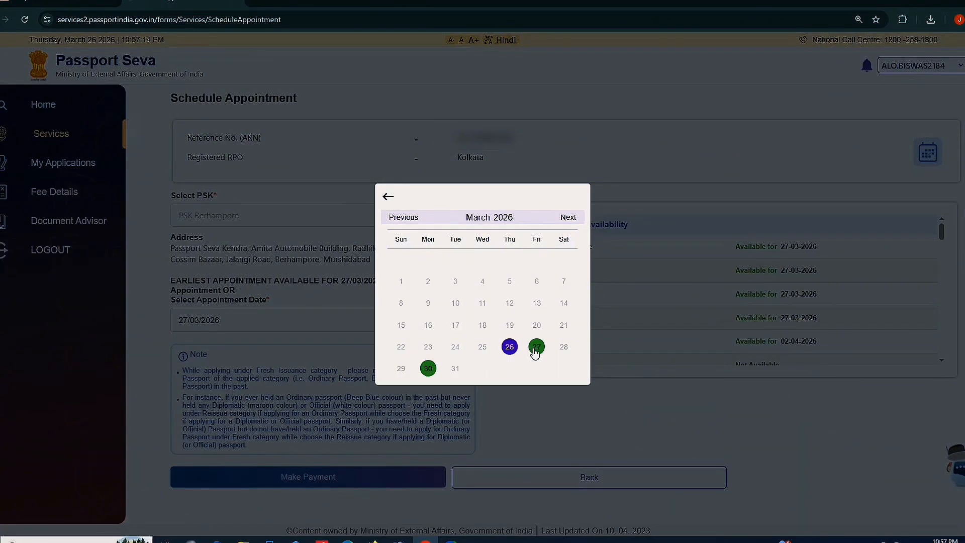
{"action": "left_click", "coordinate": [532, 351]}
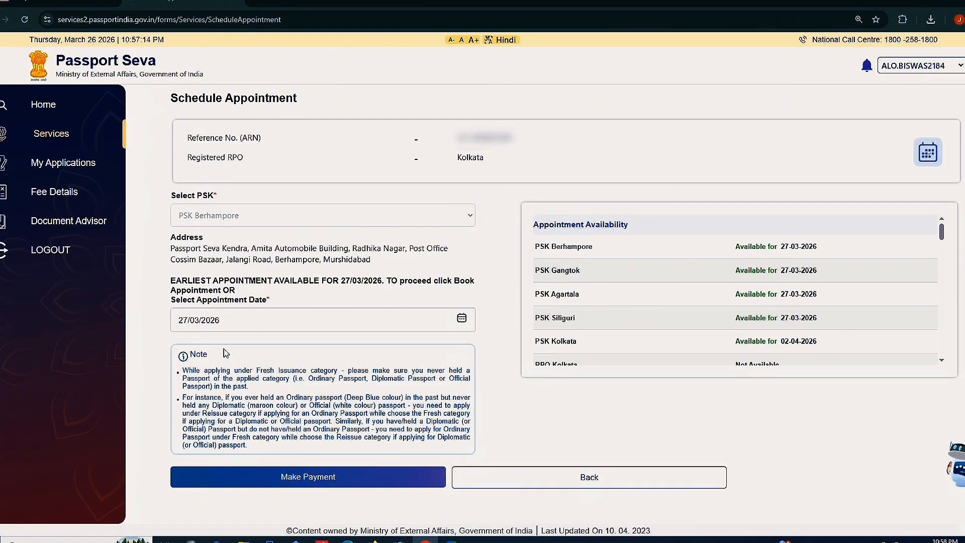
Proceed to payment, confirm the appointment, and start the online fee payment with Pay Now
{"action": "left_click", "coordinate": [284, 479]}
{"action": "left_click", "coordinate": [528, 99]}
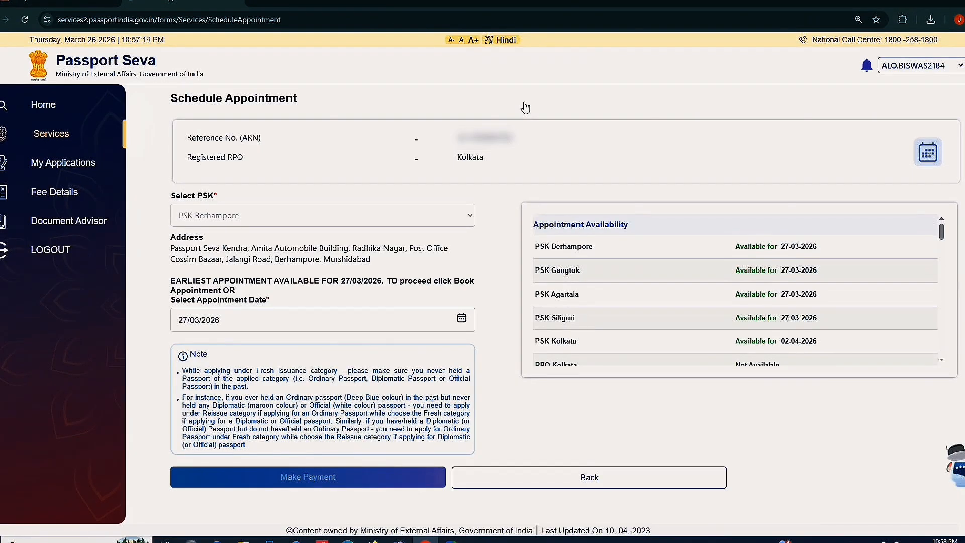
{"action": "scroll", "coordinate": [358, 351], "scroll_direction": "down", "scroll_amount": 1}
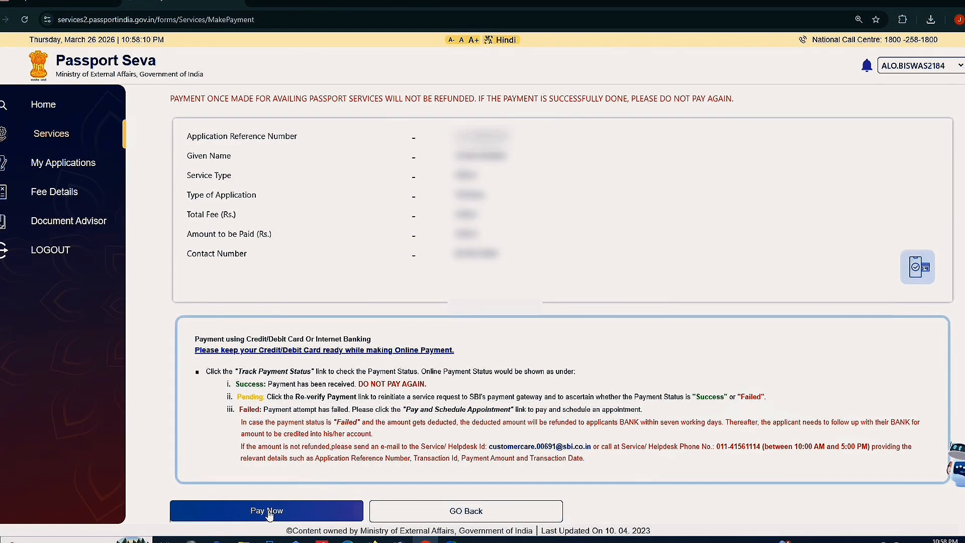
{"action": "left_click", "coordinate": [272, 512]}
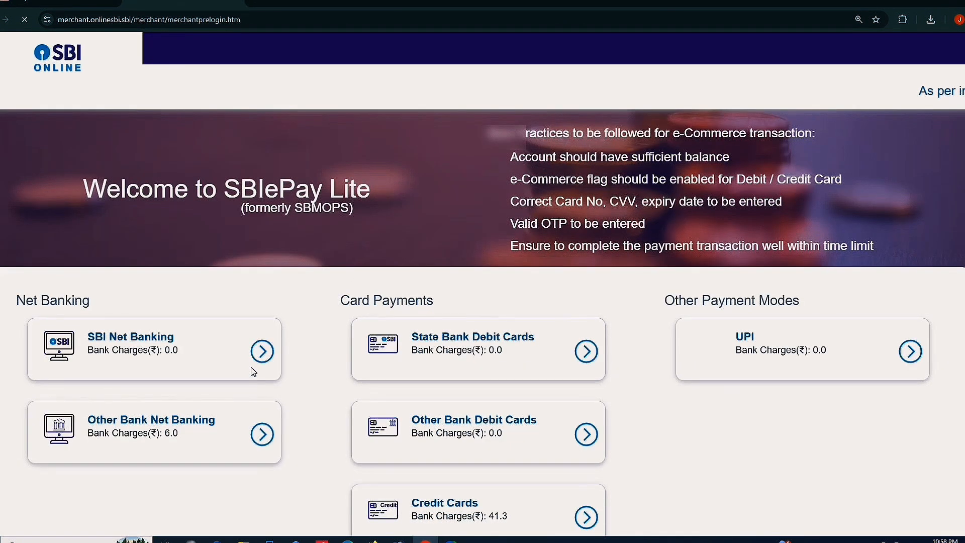
Choose UPI as the payment method and check the 3500.00 fee
{"action": "scroll", "coordinate": [299, 338], "scroll_direction": "down", "scroll_amount": 1}
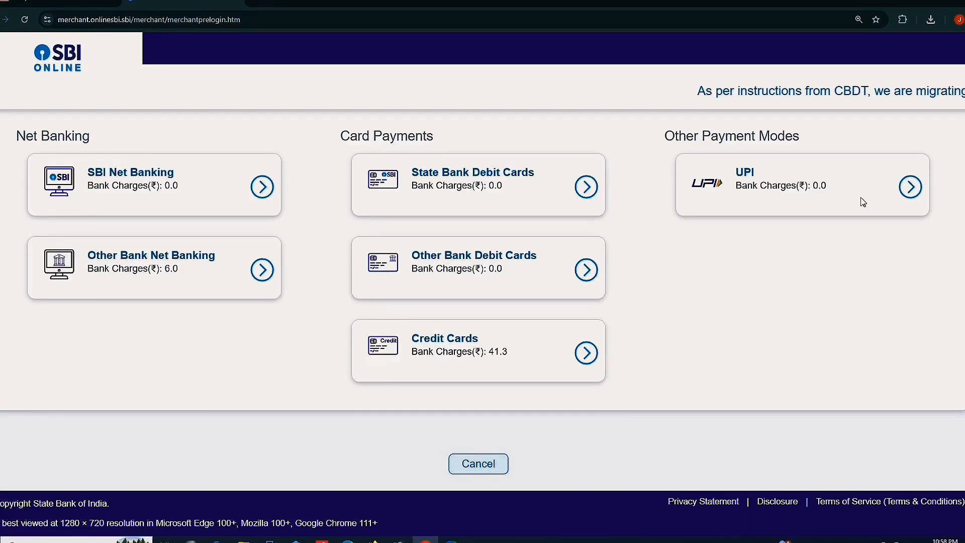
{"action": "left_click", "coordinate": [912, 190]}
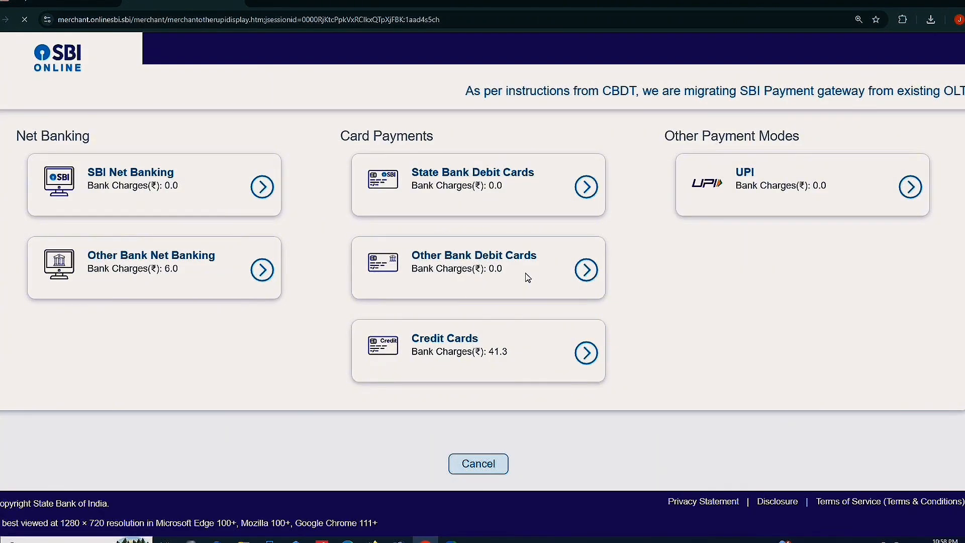
{"action": "scroll", "coordinate": [526, 276], "scroll_direction": "down", "scroll_amount": 3}
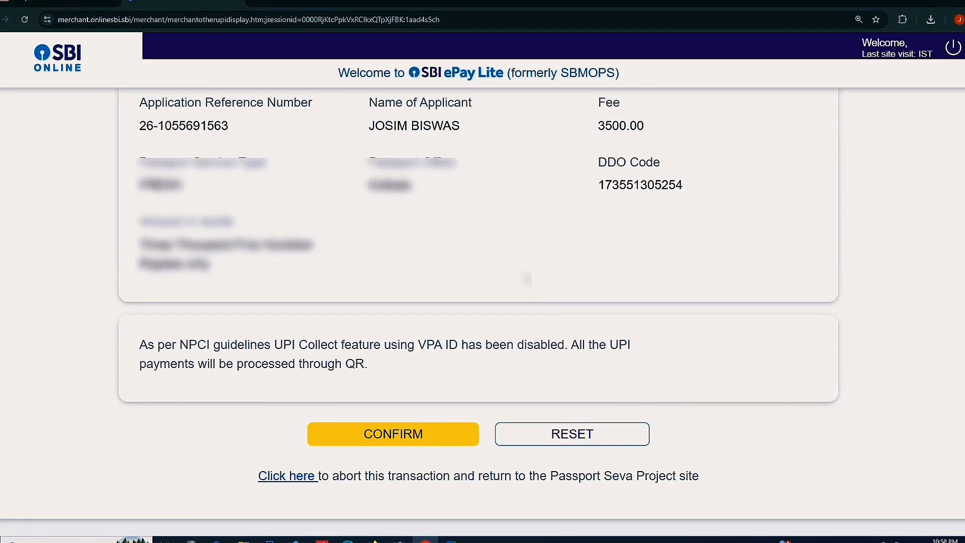
{"action": "scroll", "coordinate": [526, 278], "scroll_direction": "up", "scroll_amount": 1}
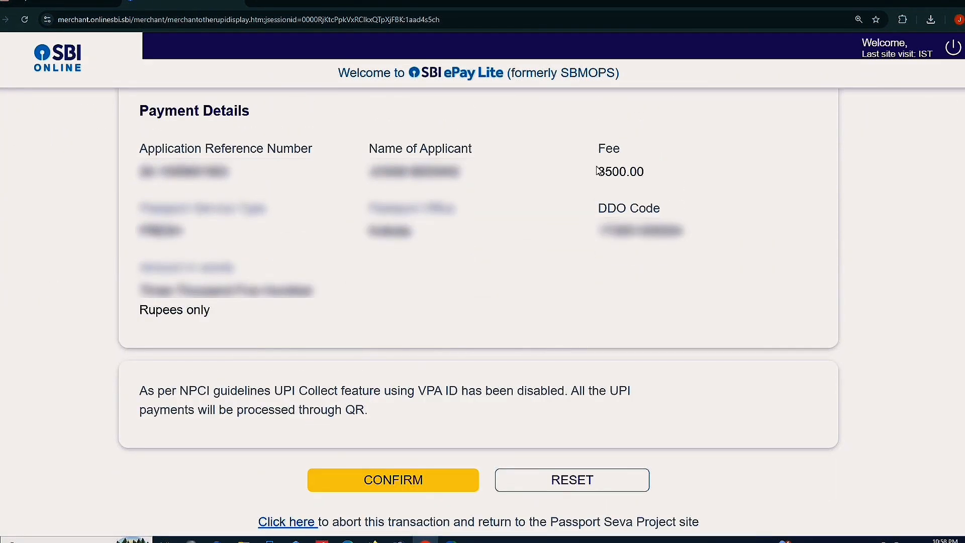
{"action": "left_click_drag", "start_coordinate": [643, 172], "coordinate": [590, 190]}
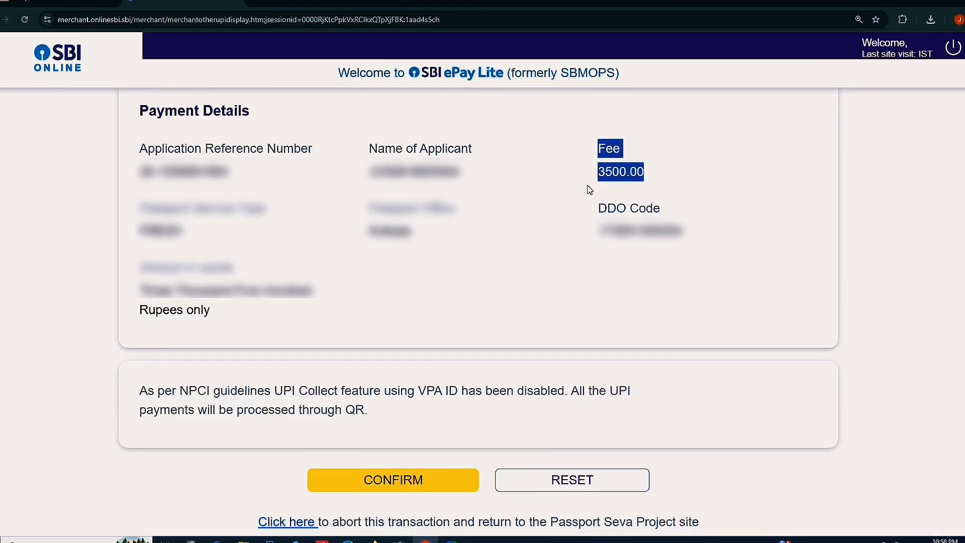
{"action": "left_click", "coordinate": [680, 191]}
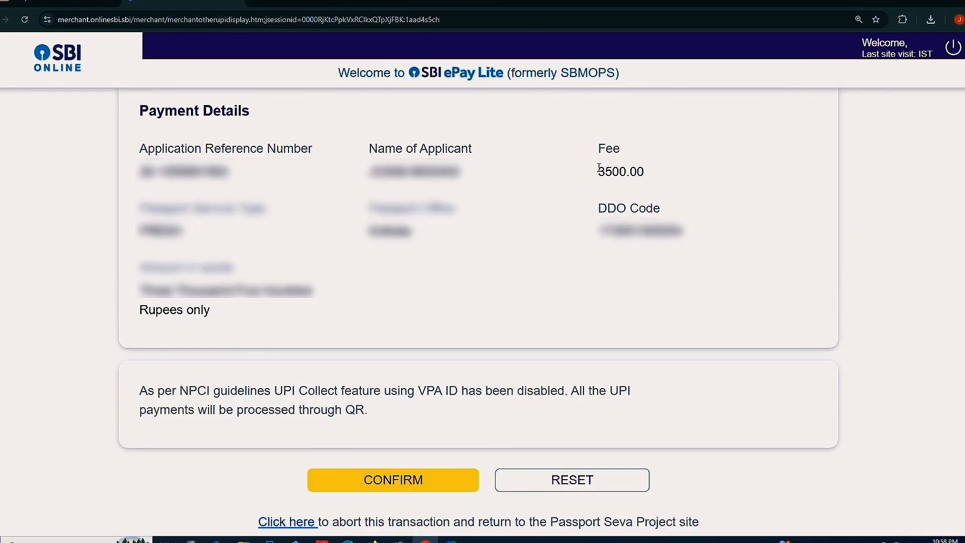
Confirm the Rs 3500.00 UPI payment and dismiss the transaction-cancelled alert
{"action": "left_click_drag", "start_coordinate": [598, 167], "coordinate": [651, 170]}
{"action": "left_click", "coordinate": [662, 183]}
{"action": "left_click", "coordinate": [372, 478]}
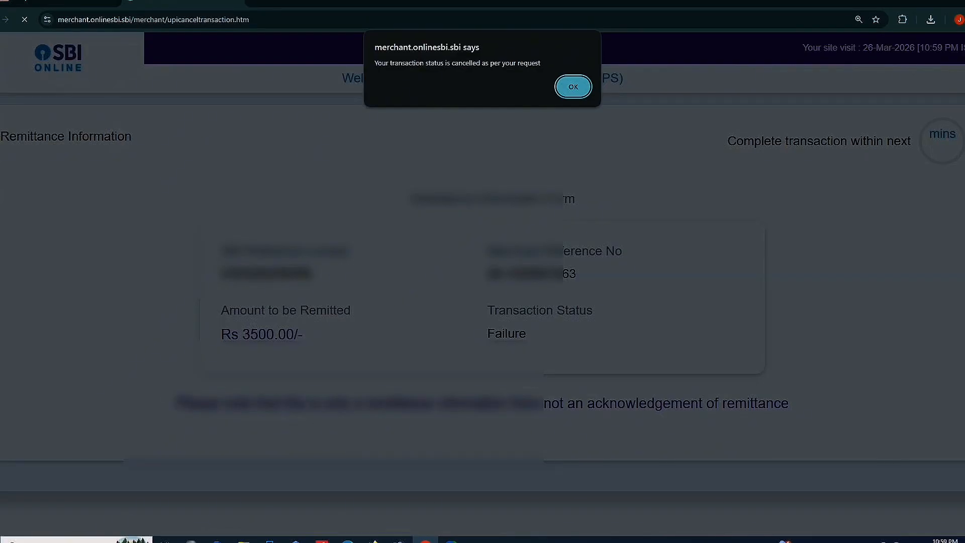
{"action": "key", "text": "Return"}
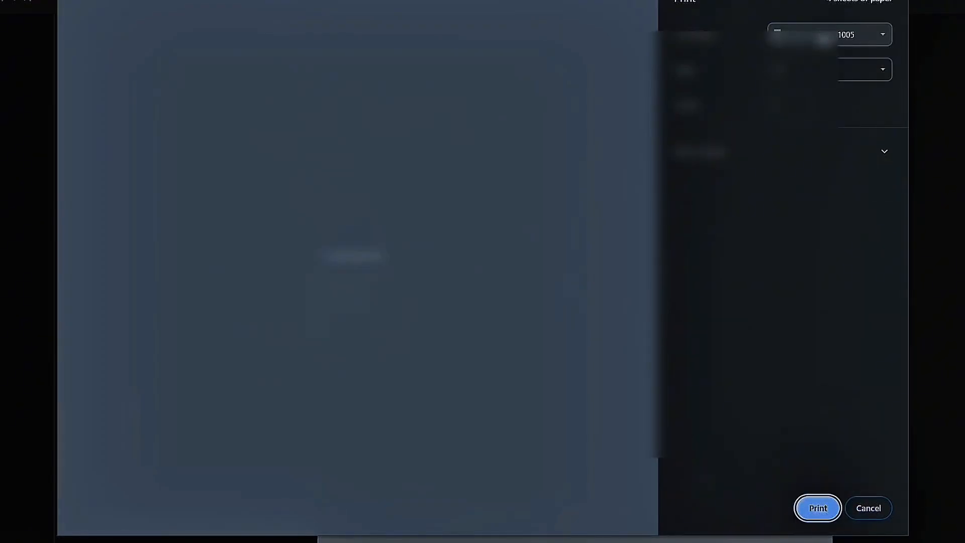
Keep HP LaserJet M1005 as the print destination for the application receipt
{"action": "left_click", "coordinate": [823, 33]}
{"action": "left_click", "coordinate": [823, 36]}
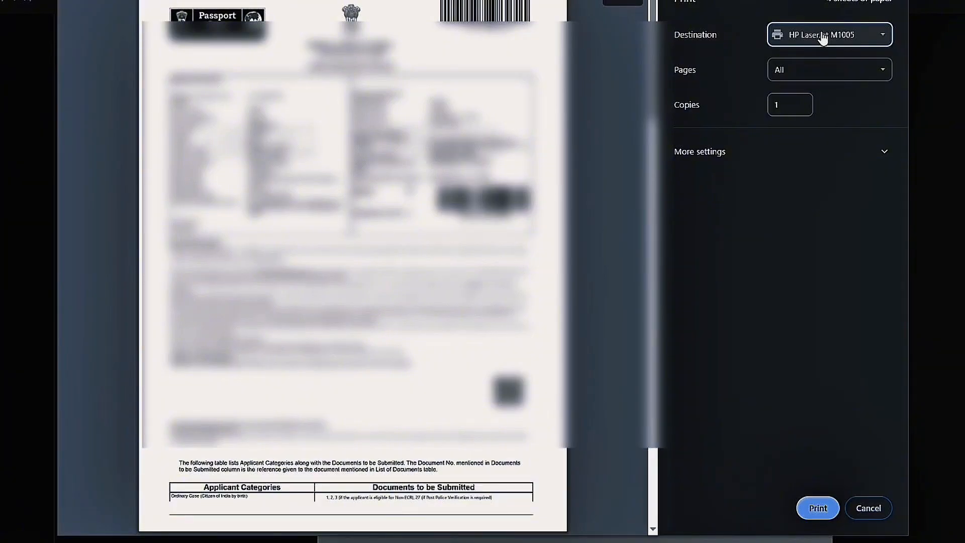